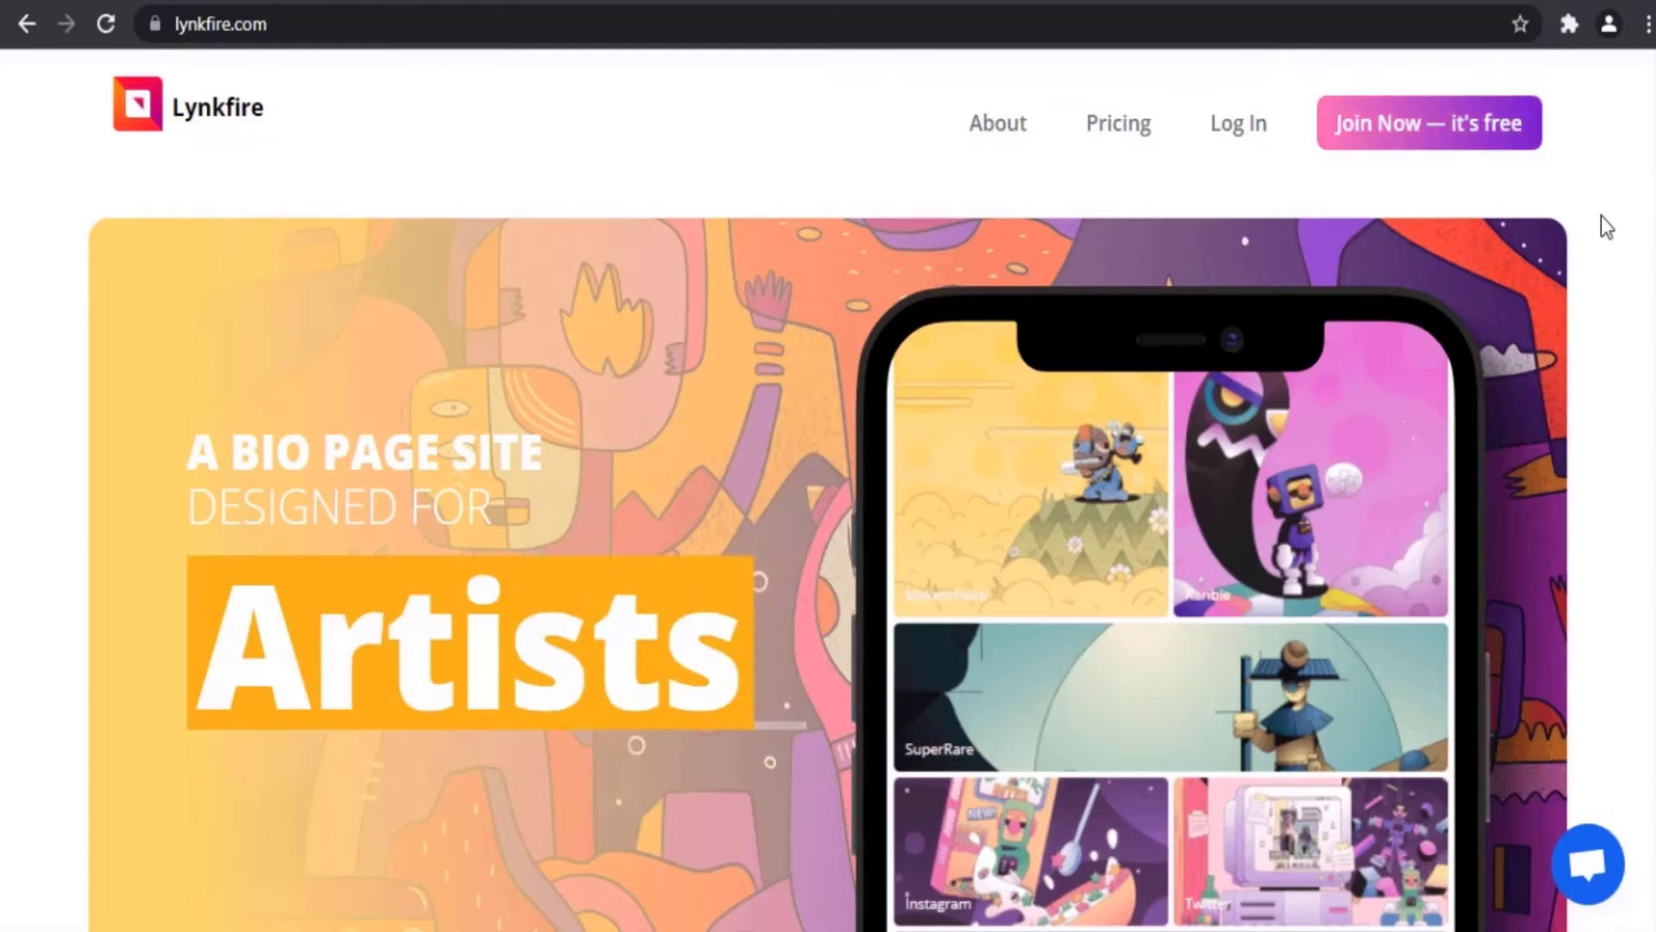
Step: Scroll the lynkfire.com home page down to the Our Sponsors and Featured Creators section
scroll(1603, 216, down, 5)
scroll(1609, 228, down, 11)
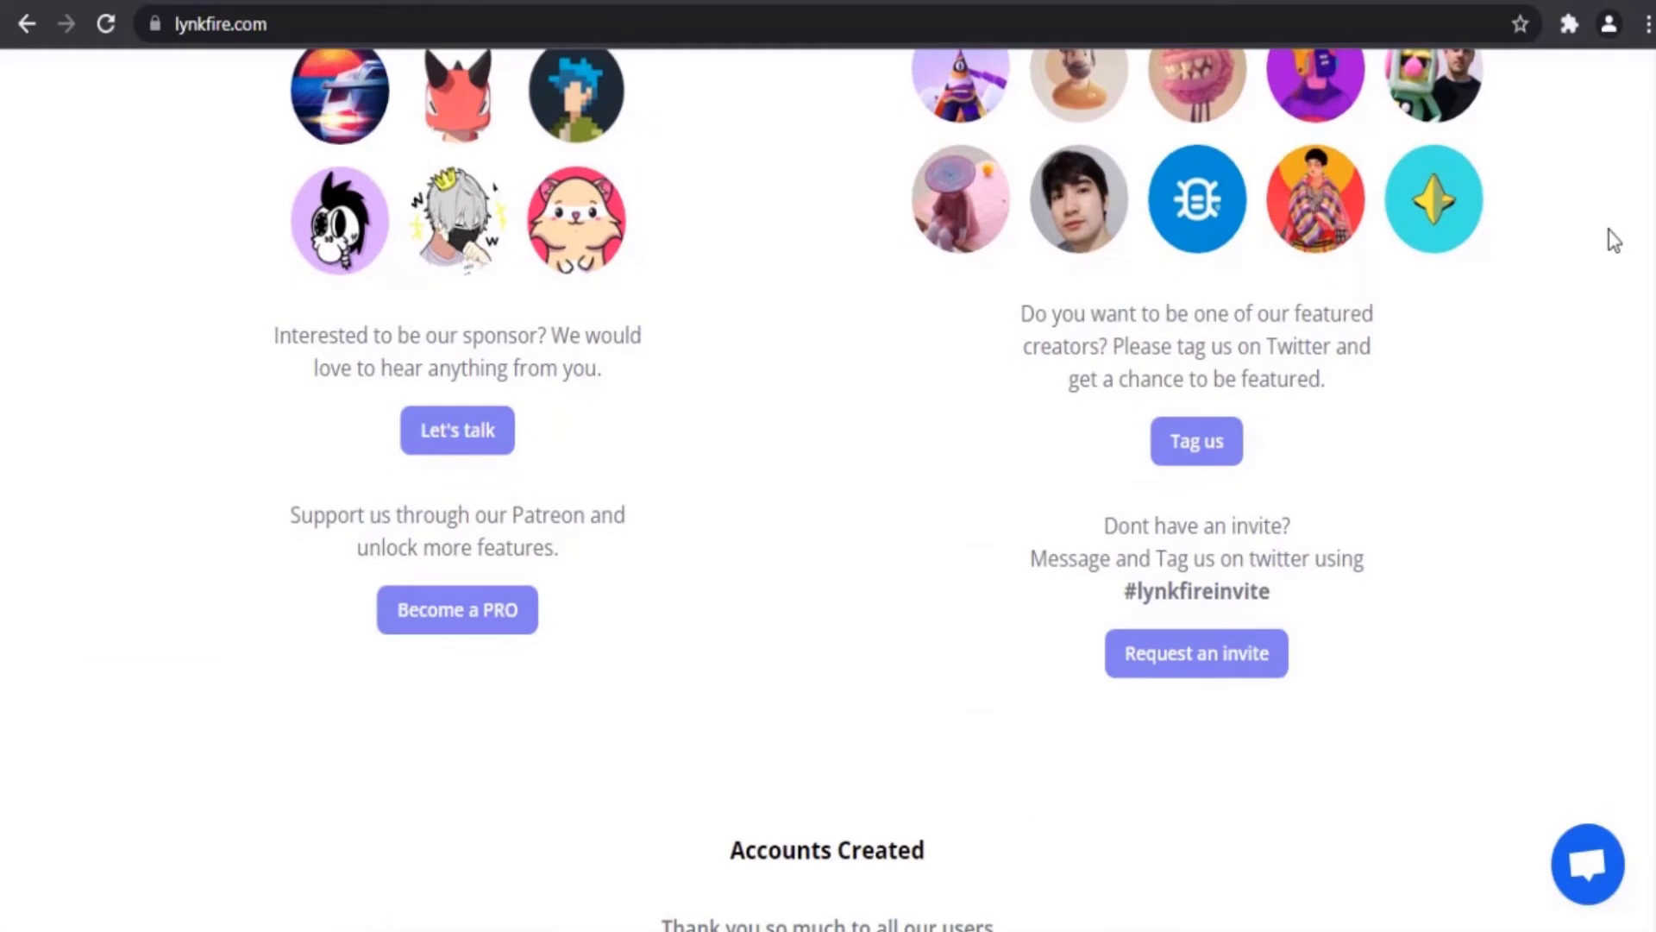
scroll(1608, 231, down, 15)
scroll(1608, 238, down, 5)
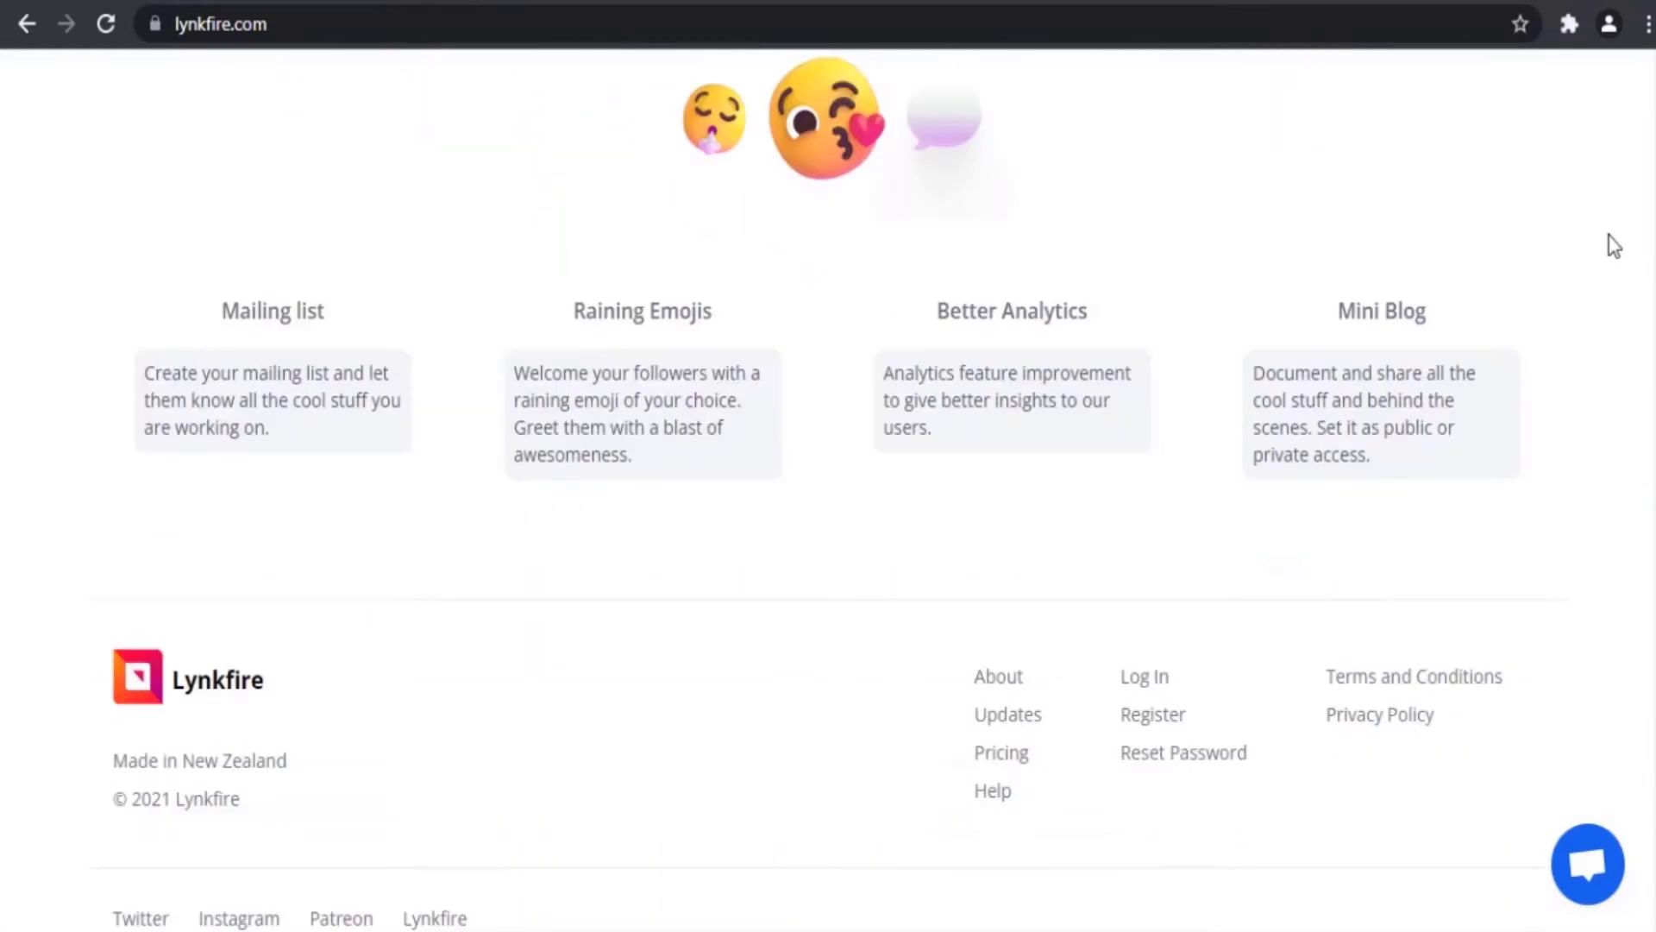
scroll(1608, 241, up, 8)
scroll(1000, 488, up, 12)
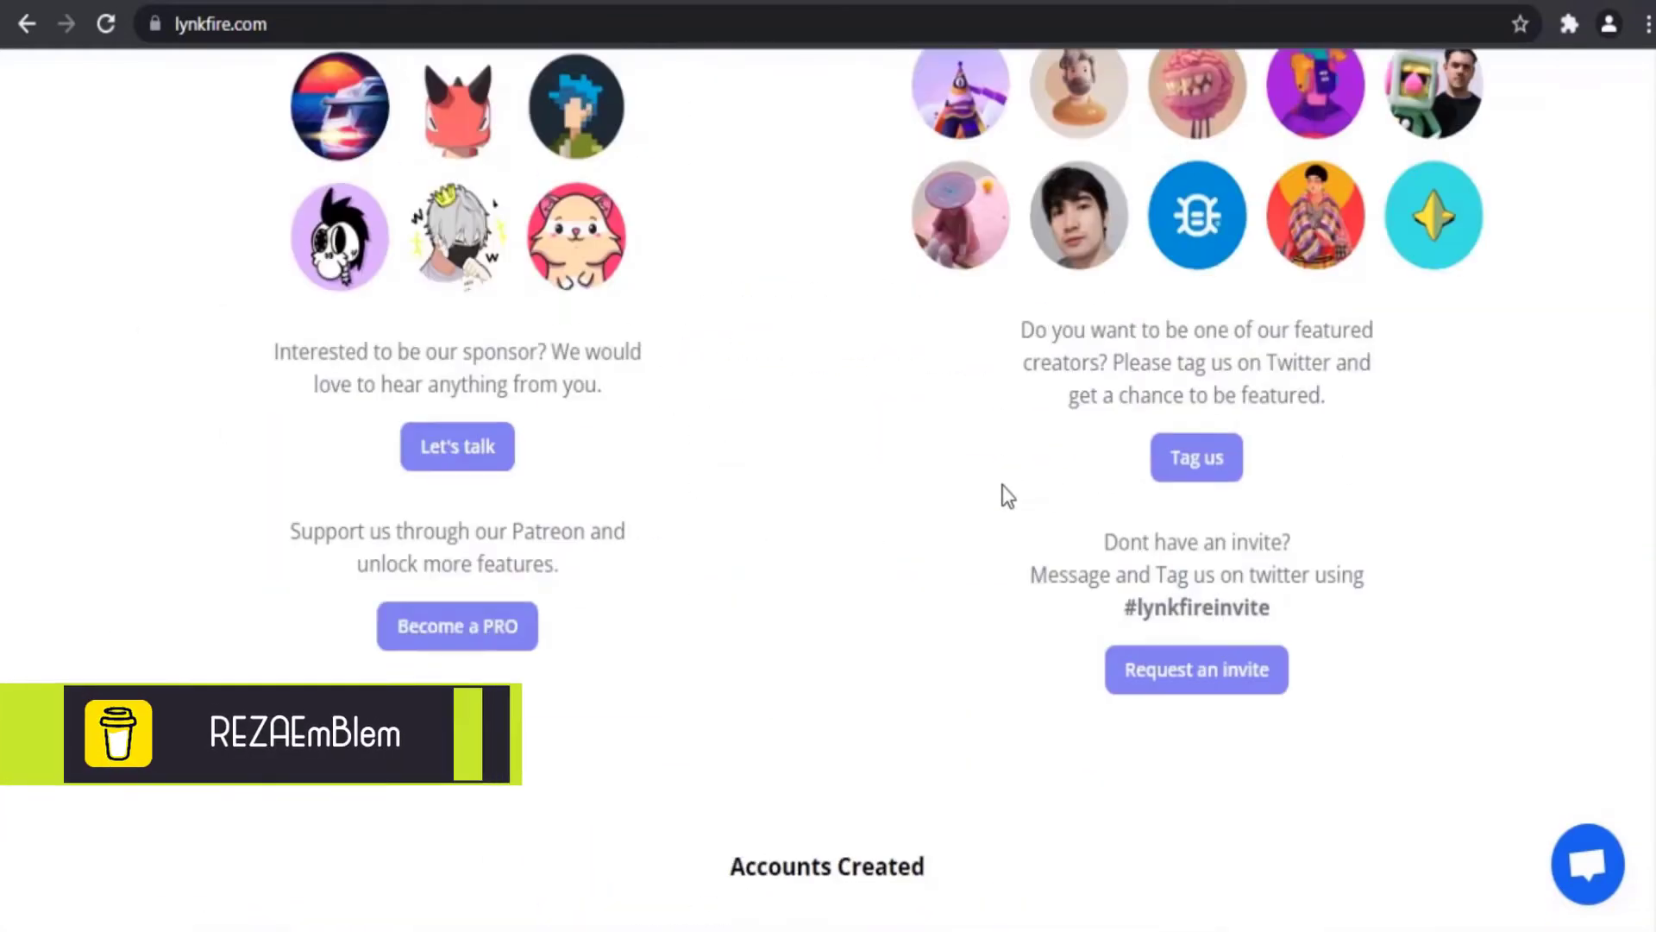
Step: Open a featured creator's profile page and leave it in the dark theme
click(1102, 472)
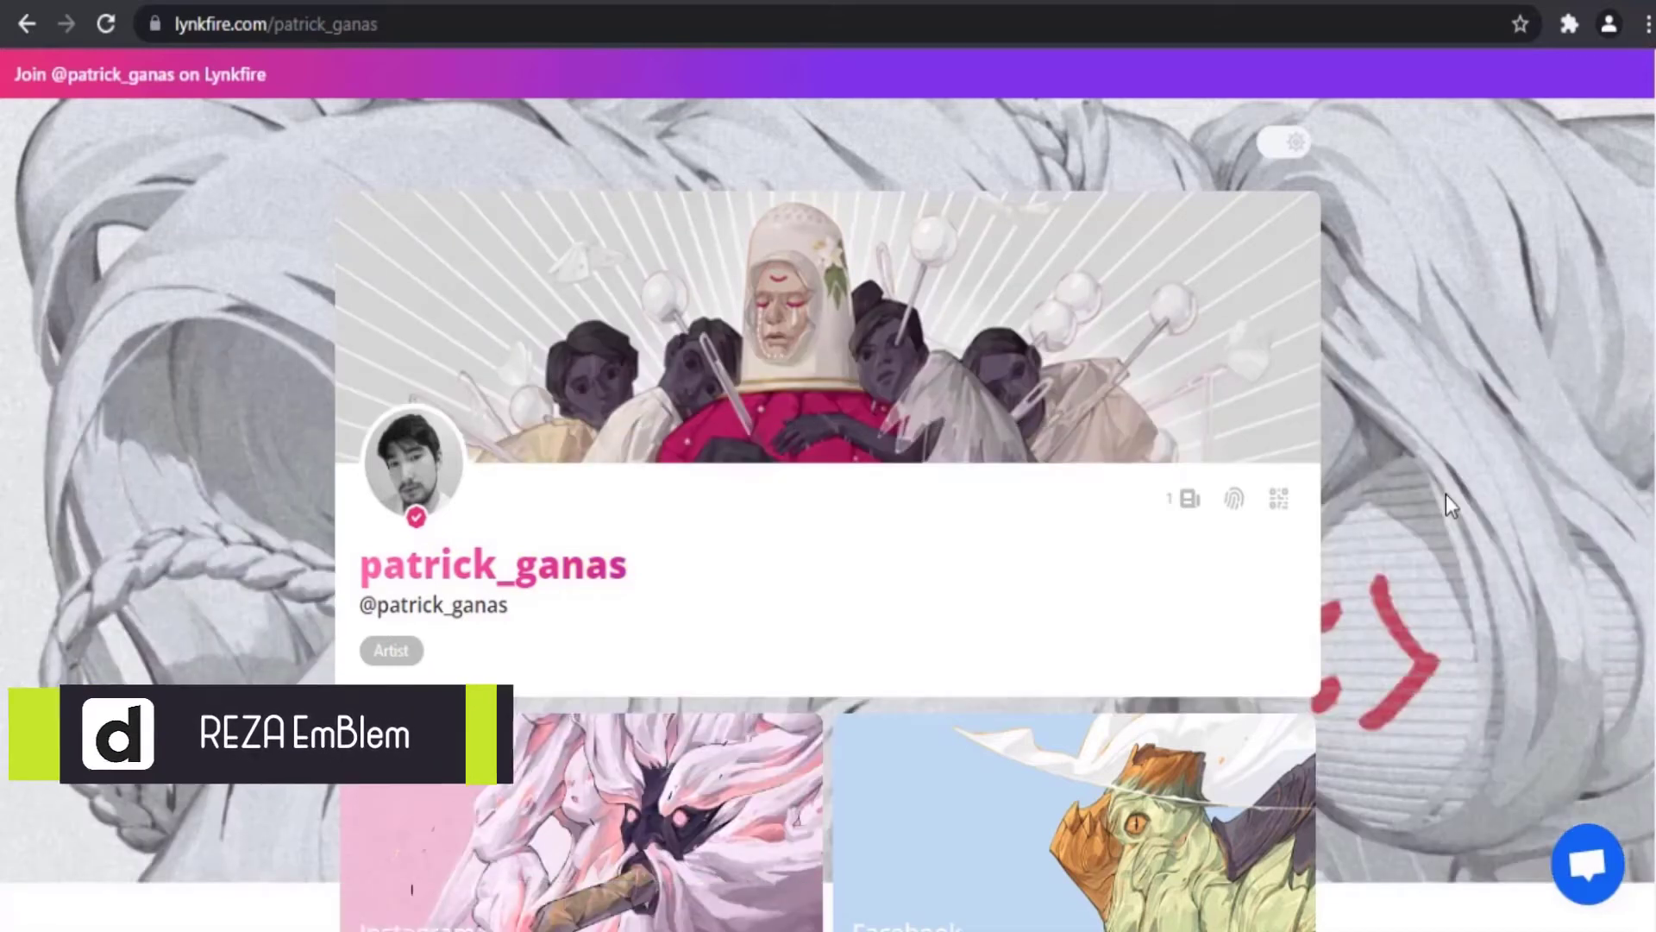
click(1280, 145)
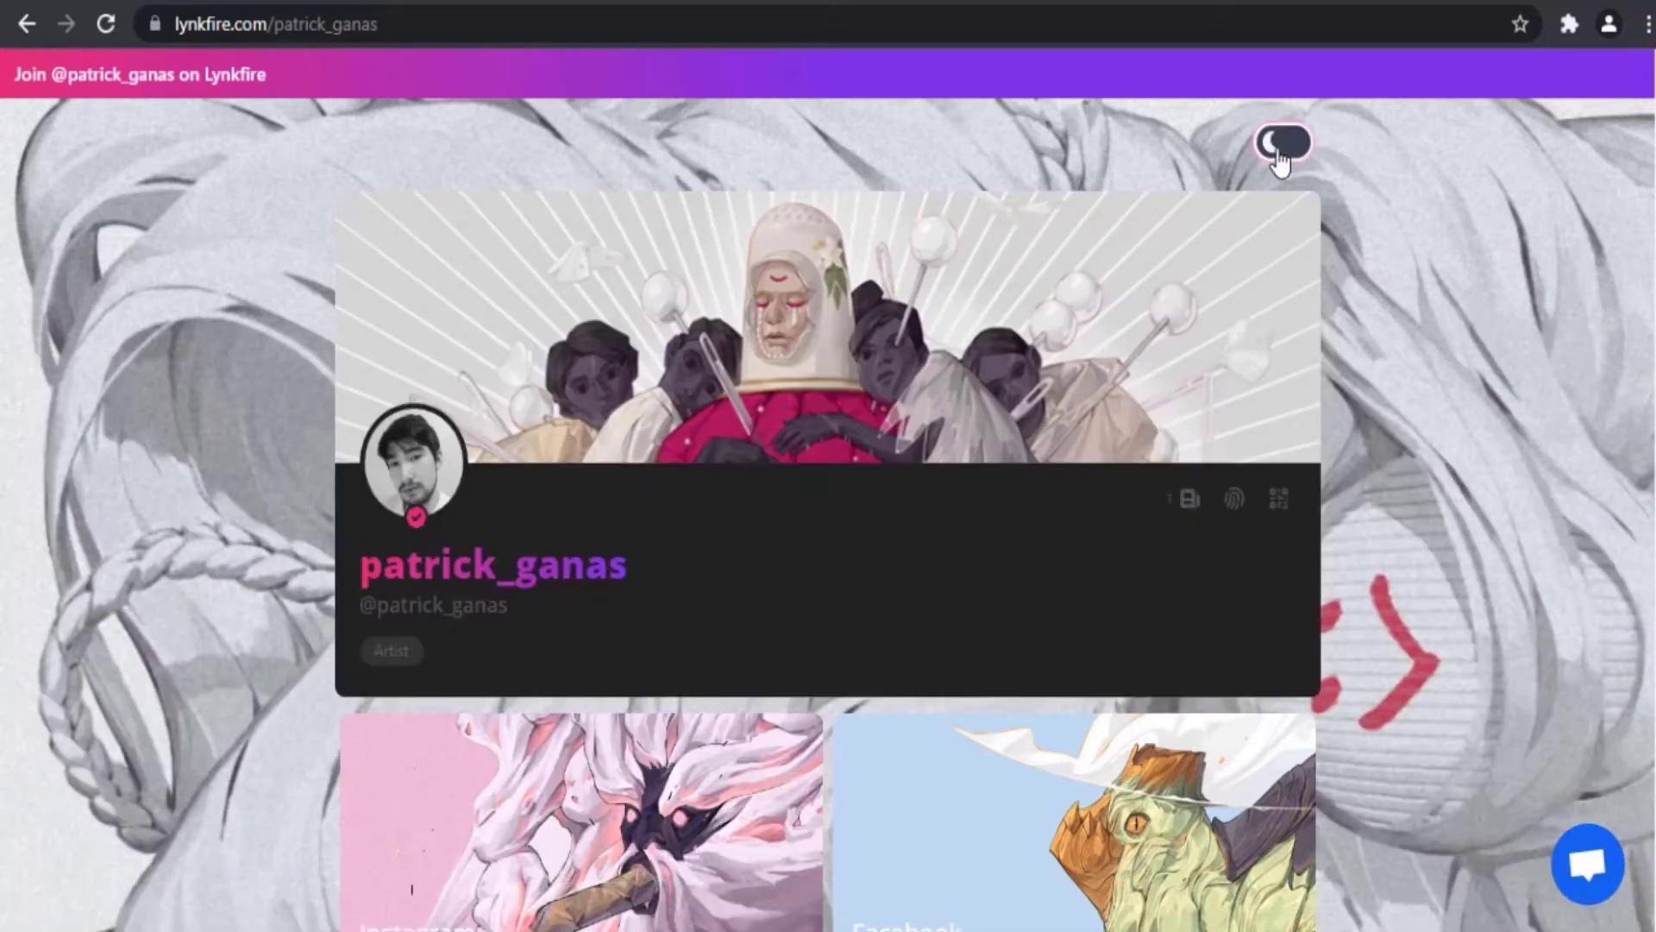
click(1279, 147)
click(1279, 148)
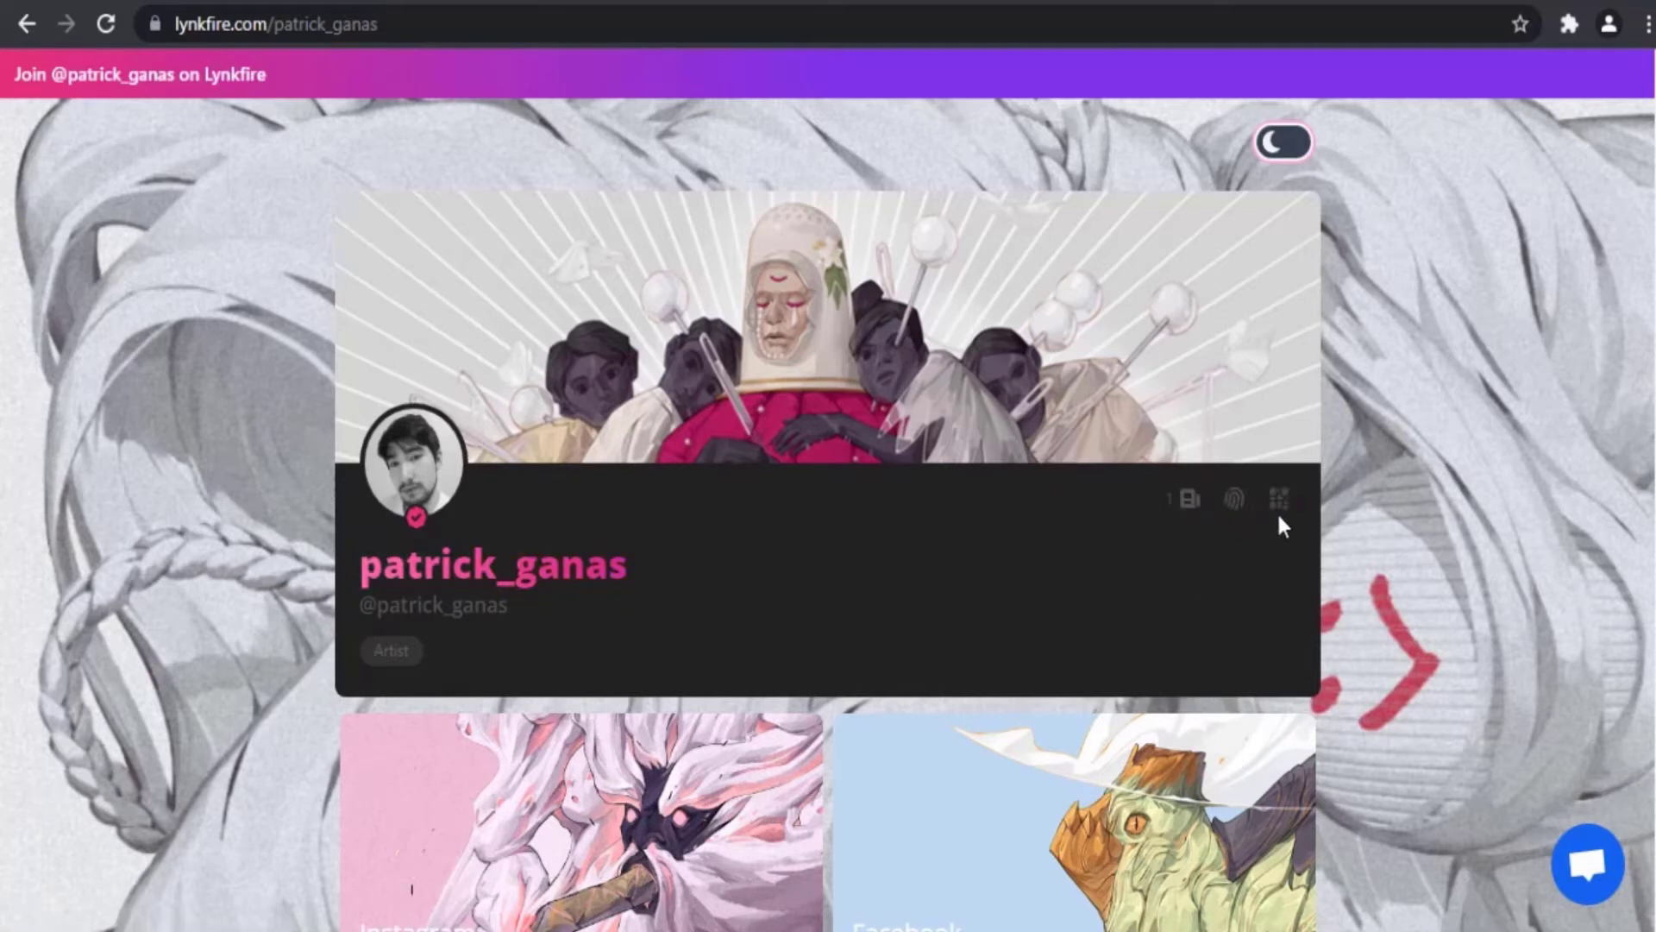
Step: Browse the creator's link cards, then go back to the Lynkfire home page
scroll(540, 571, down, 2)
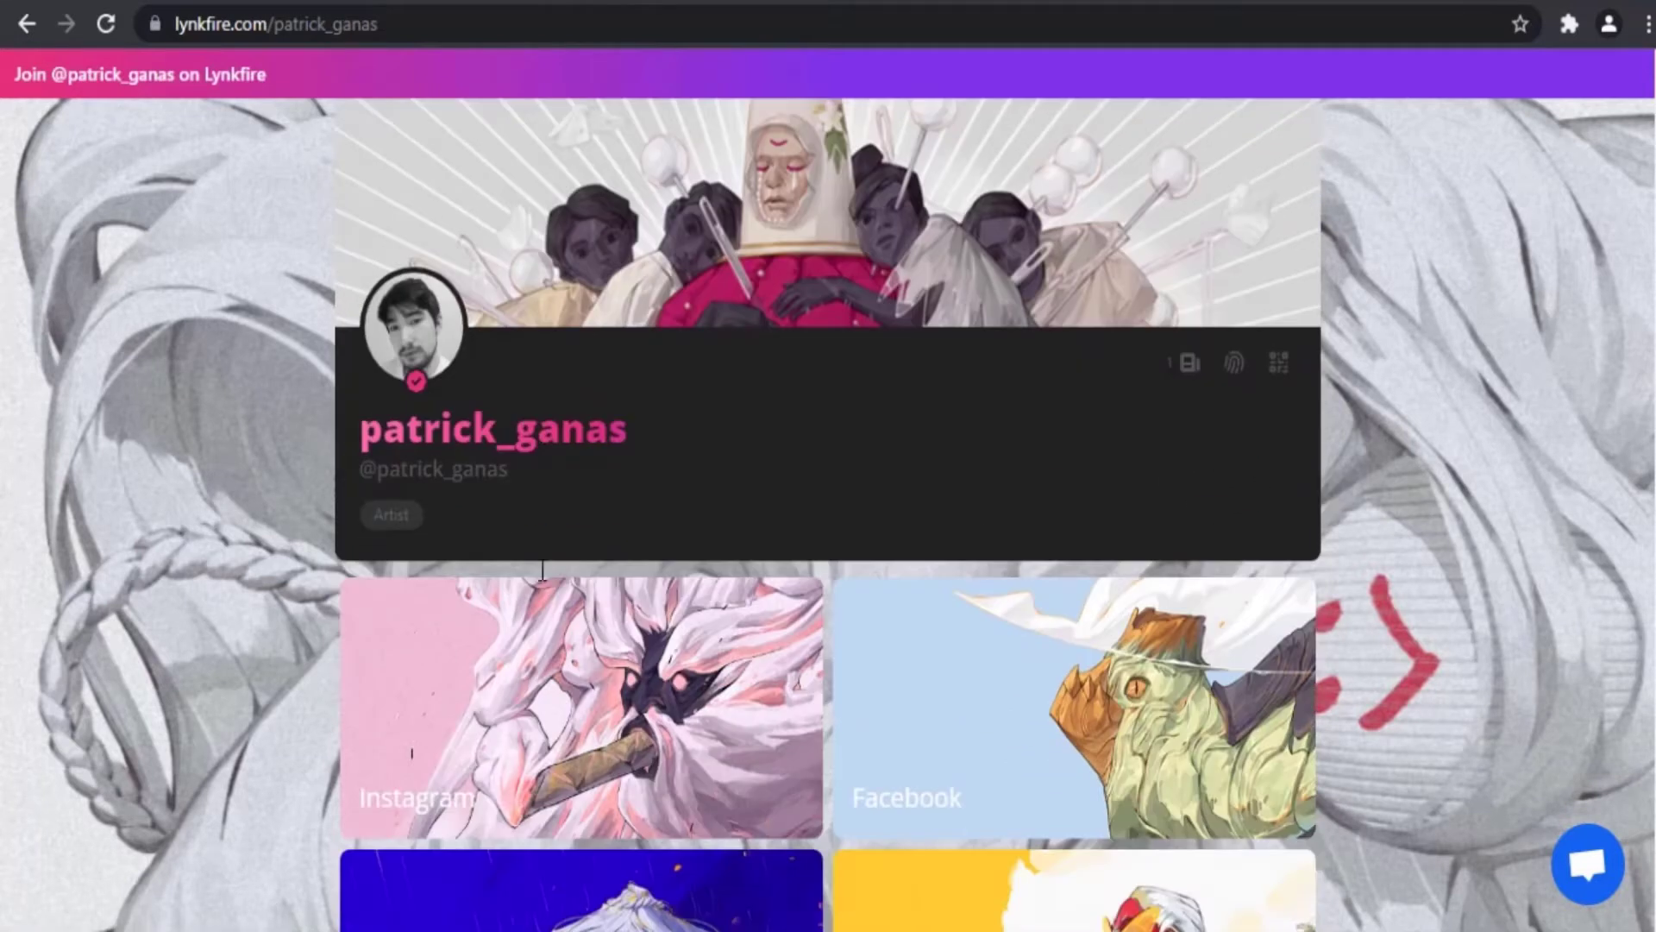
scroll(540, 572, down, 3)
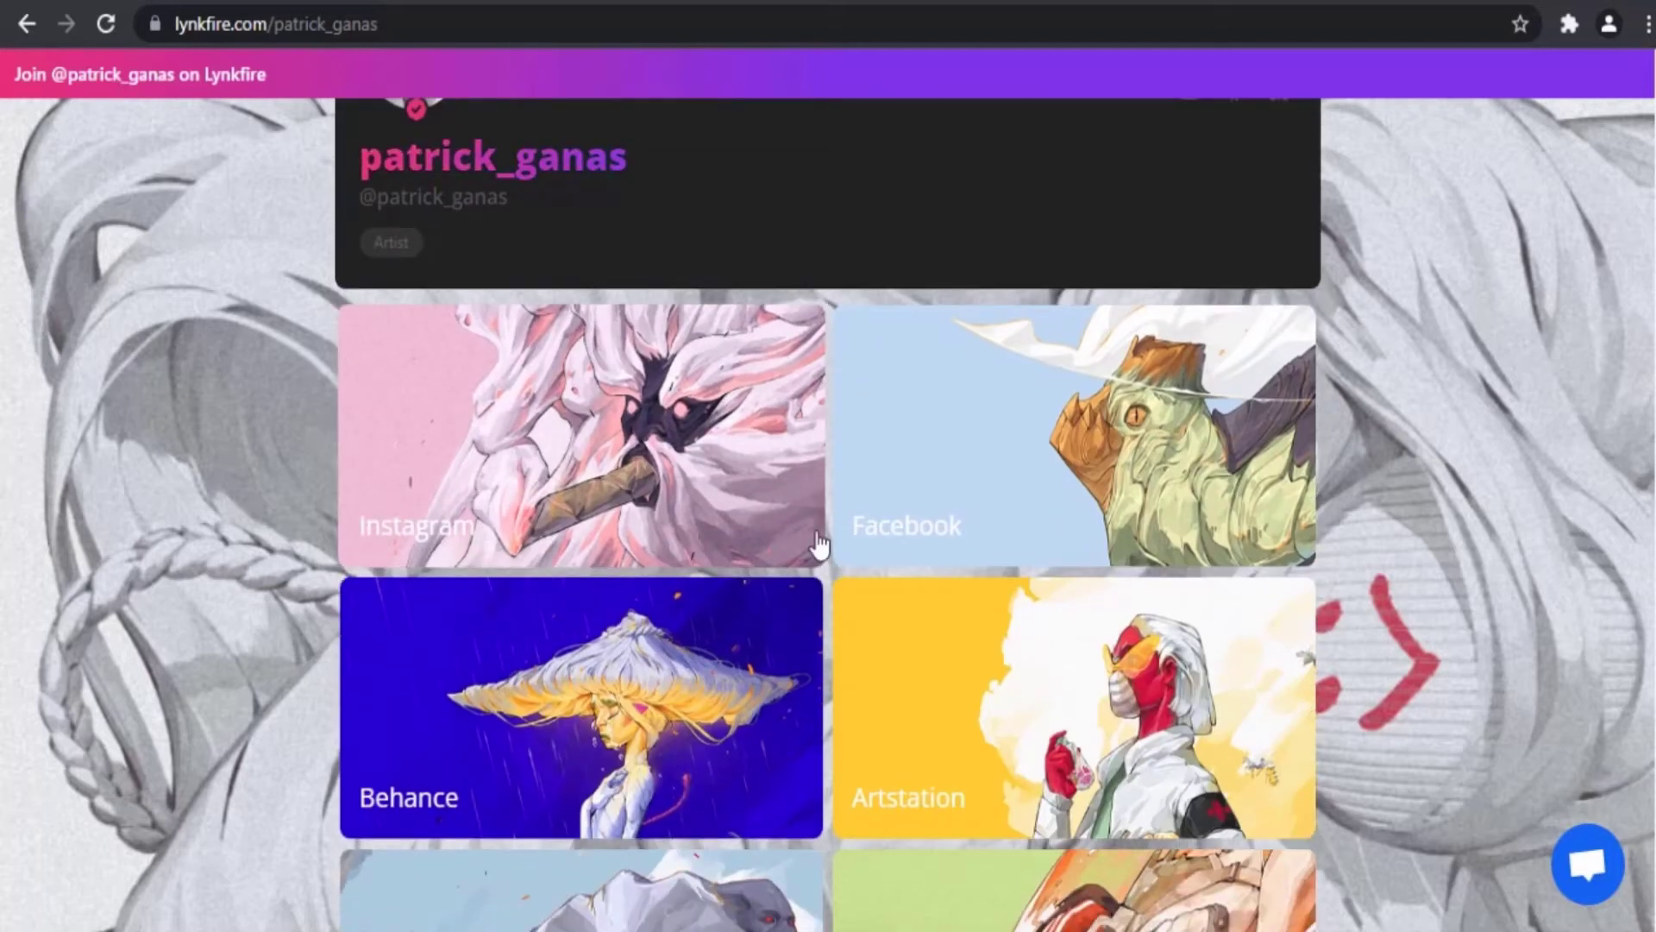
scroll(441, 690, down, 2)
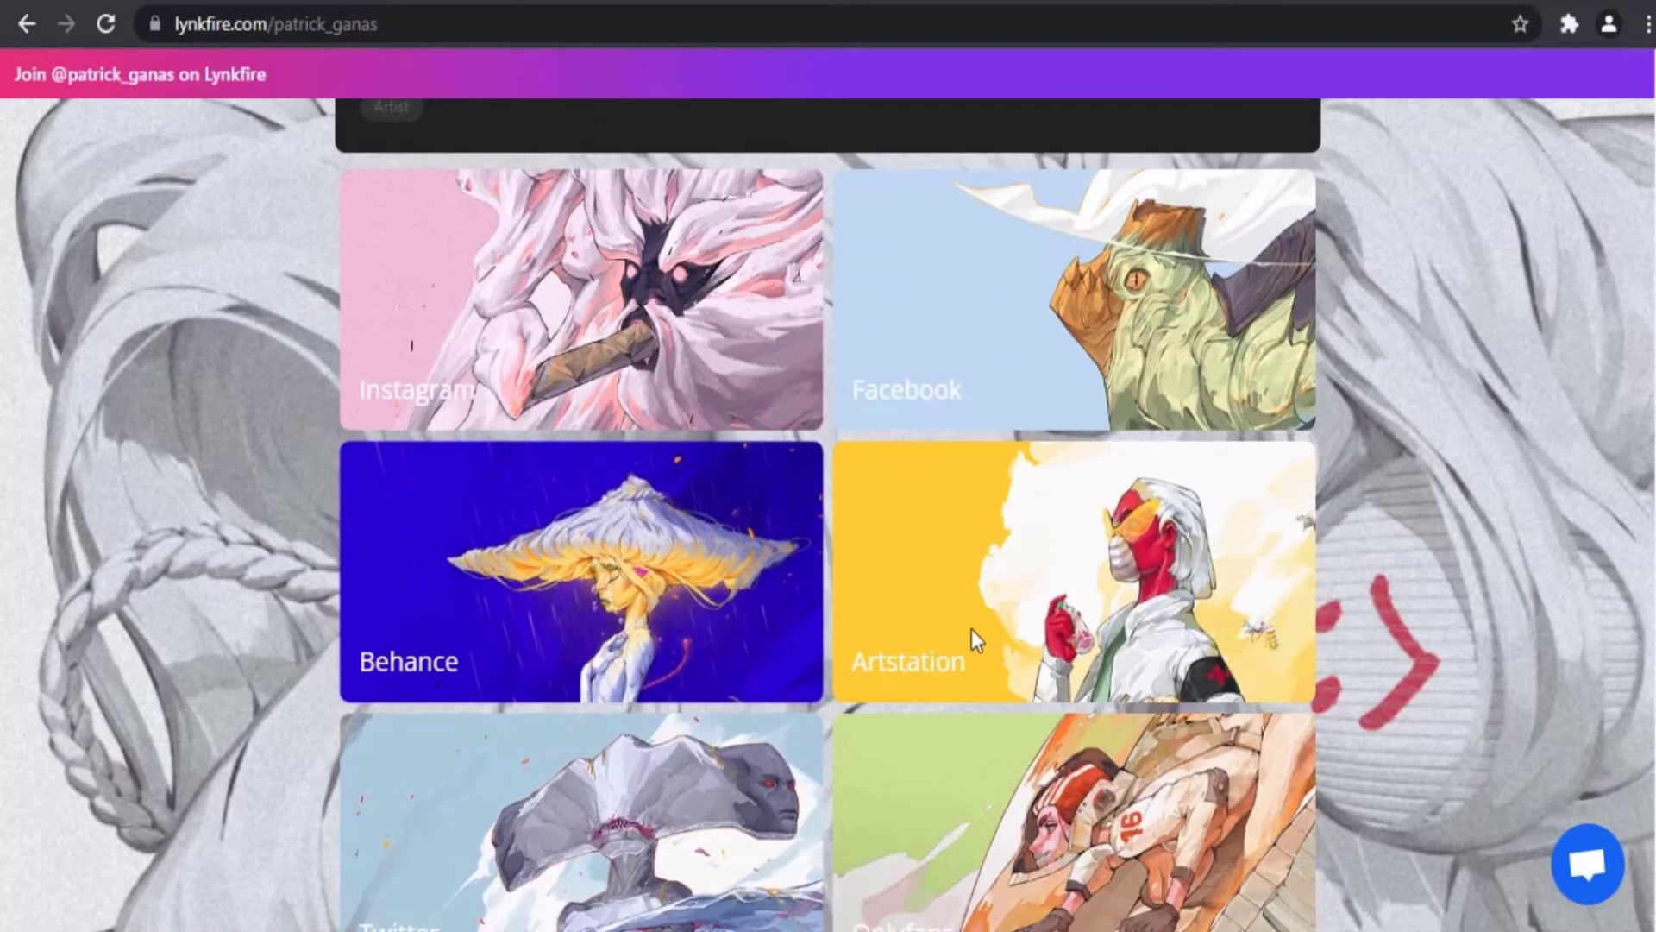
scroll(971, 629, down, 3)
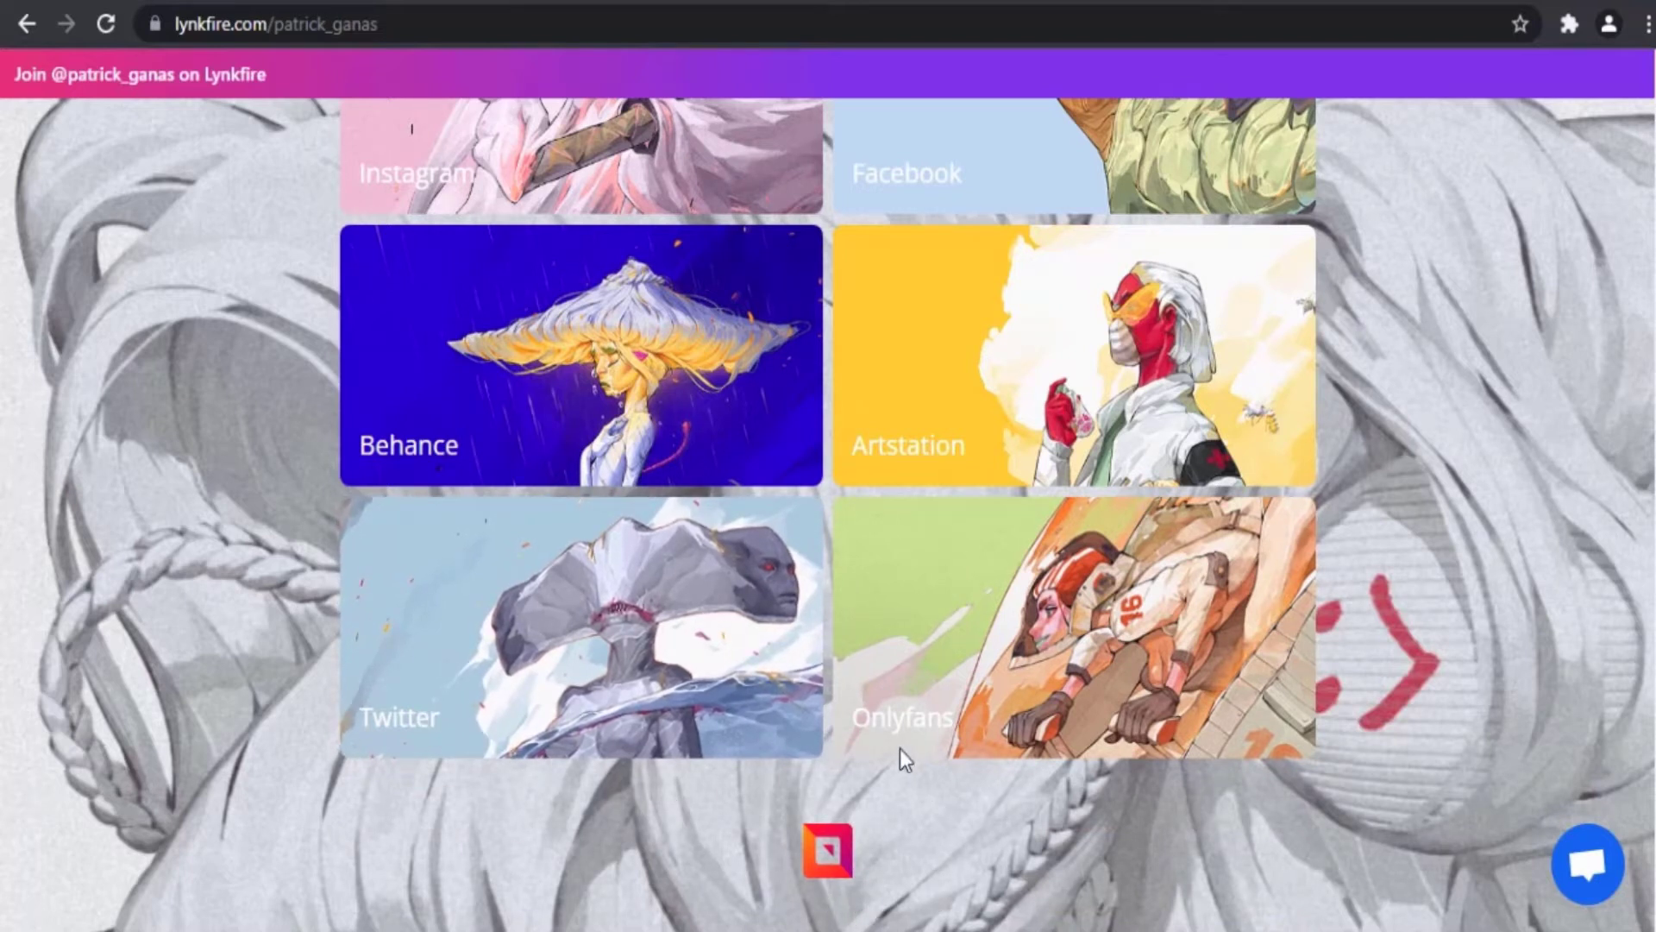
scroll(1161, 810, up, 8)
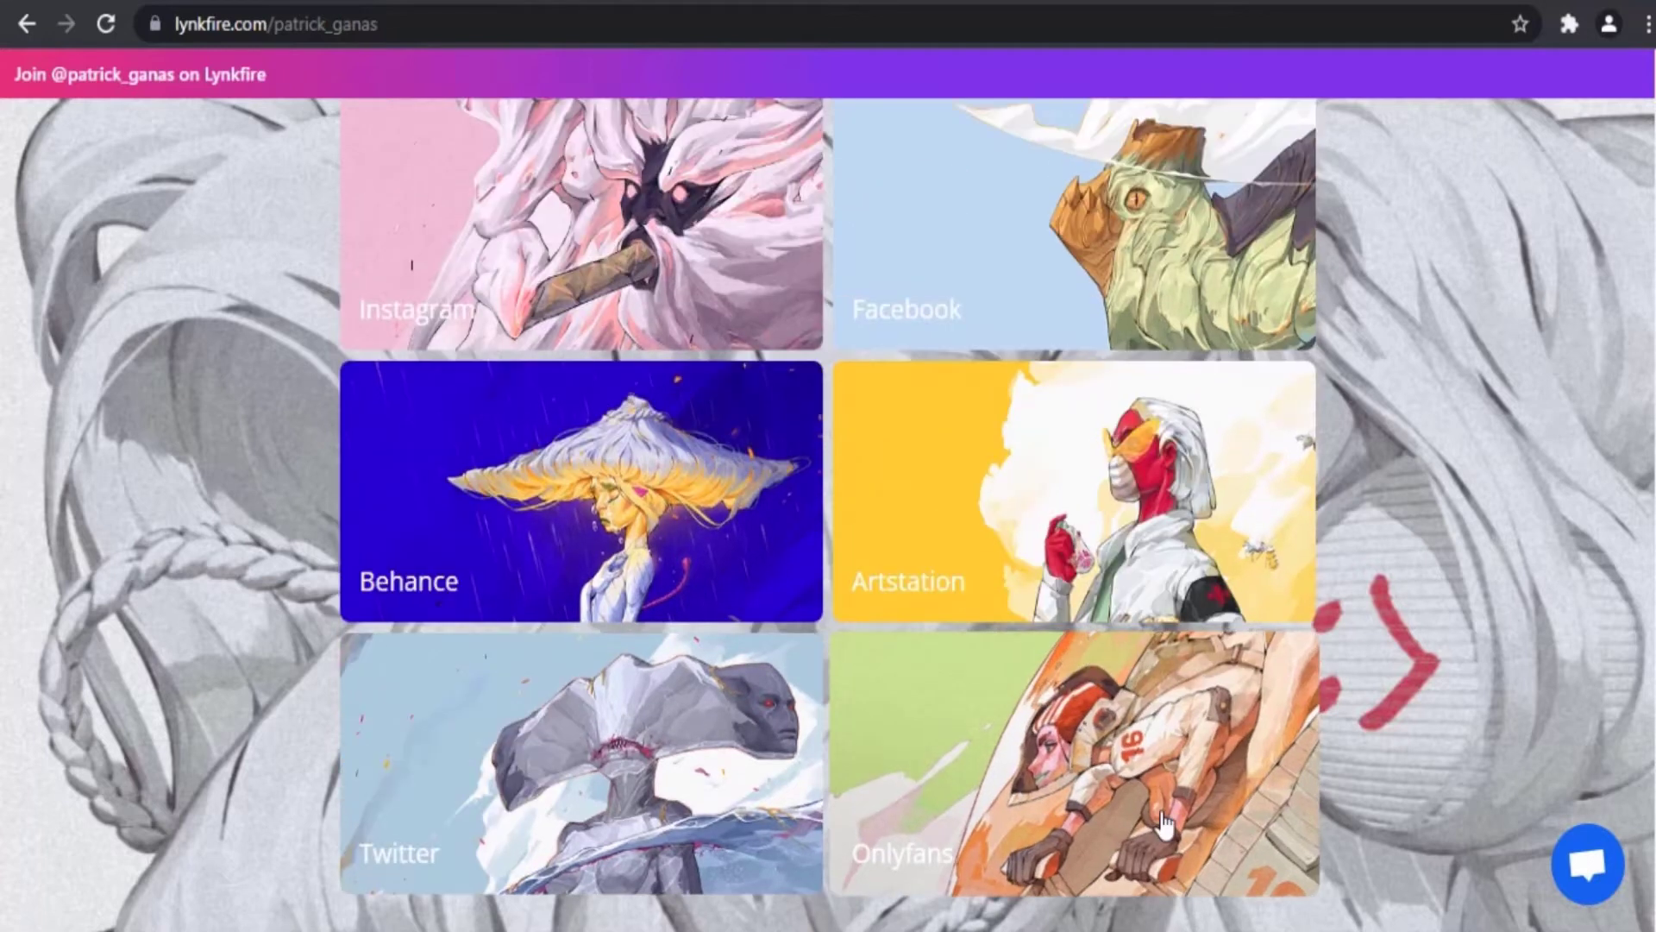
scroll(1161, 824, up, 2)
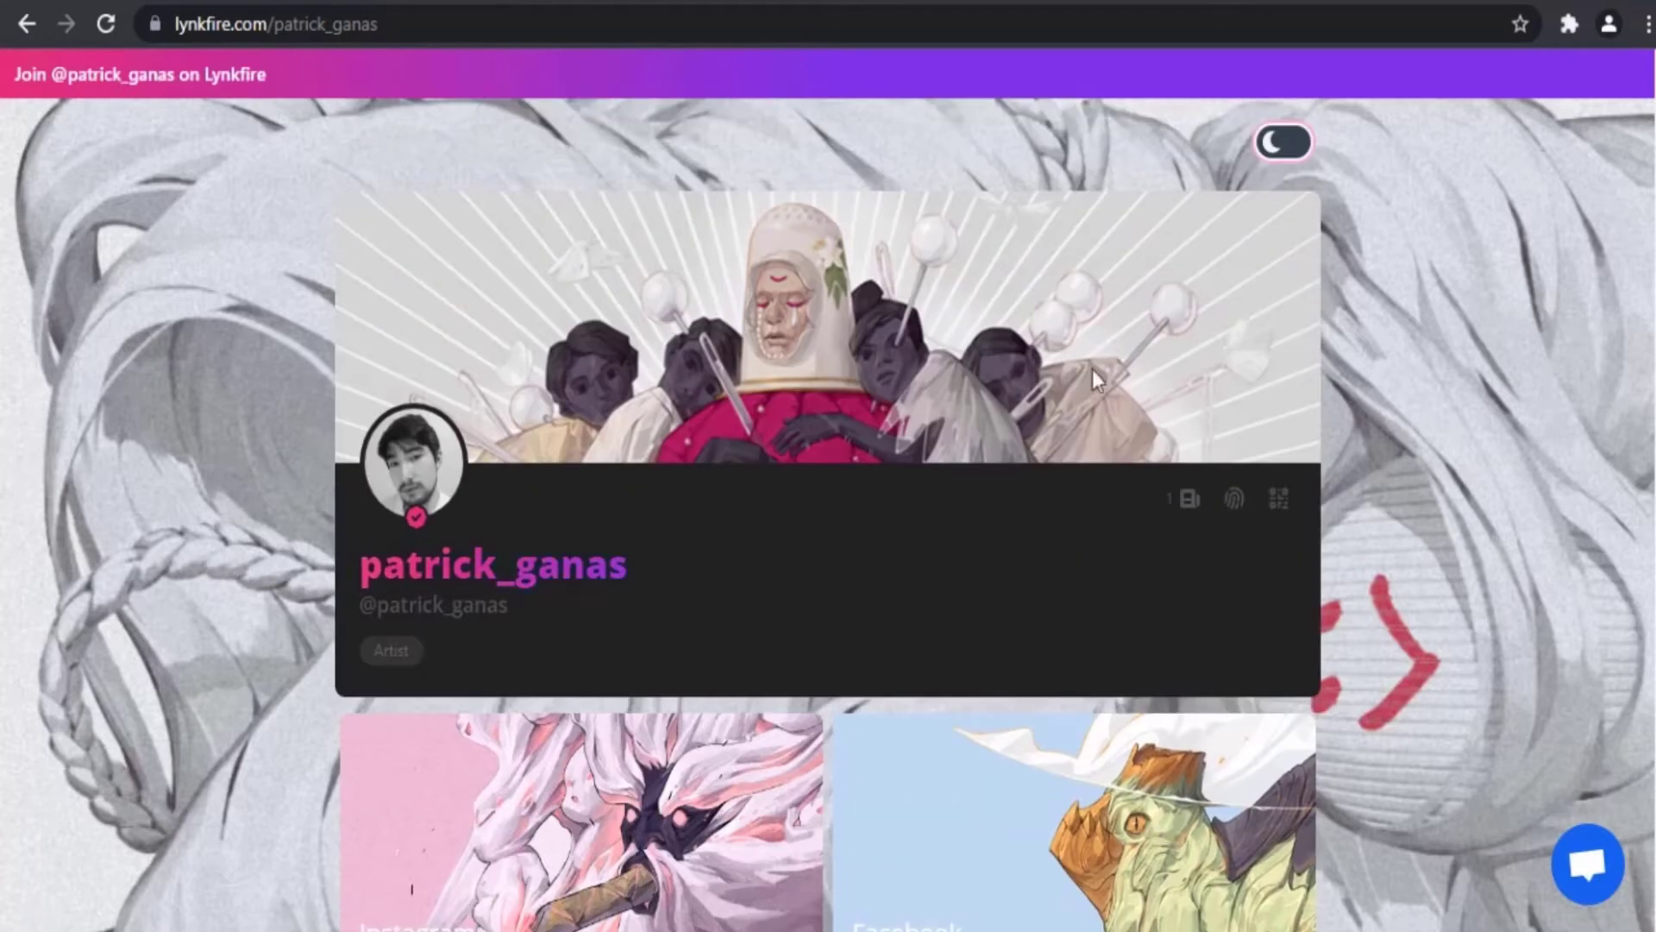
click(27, 24)
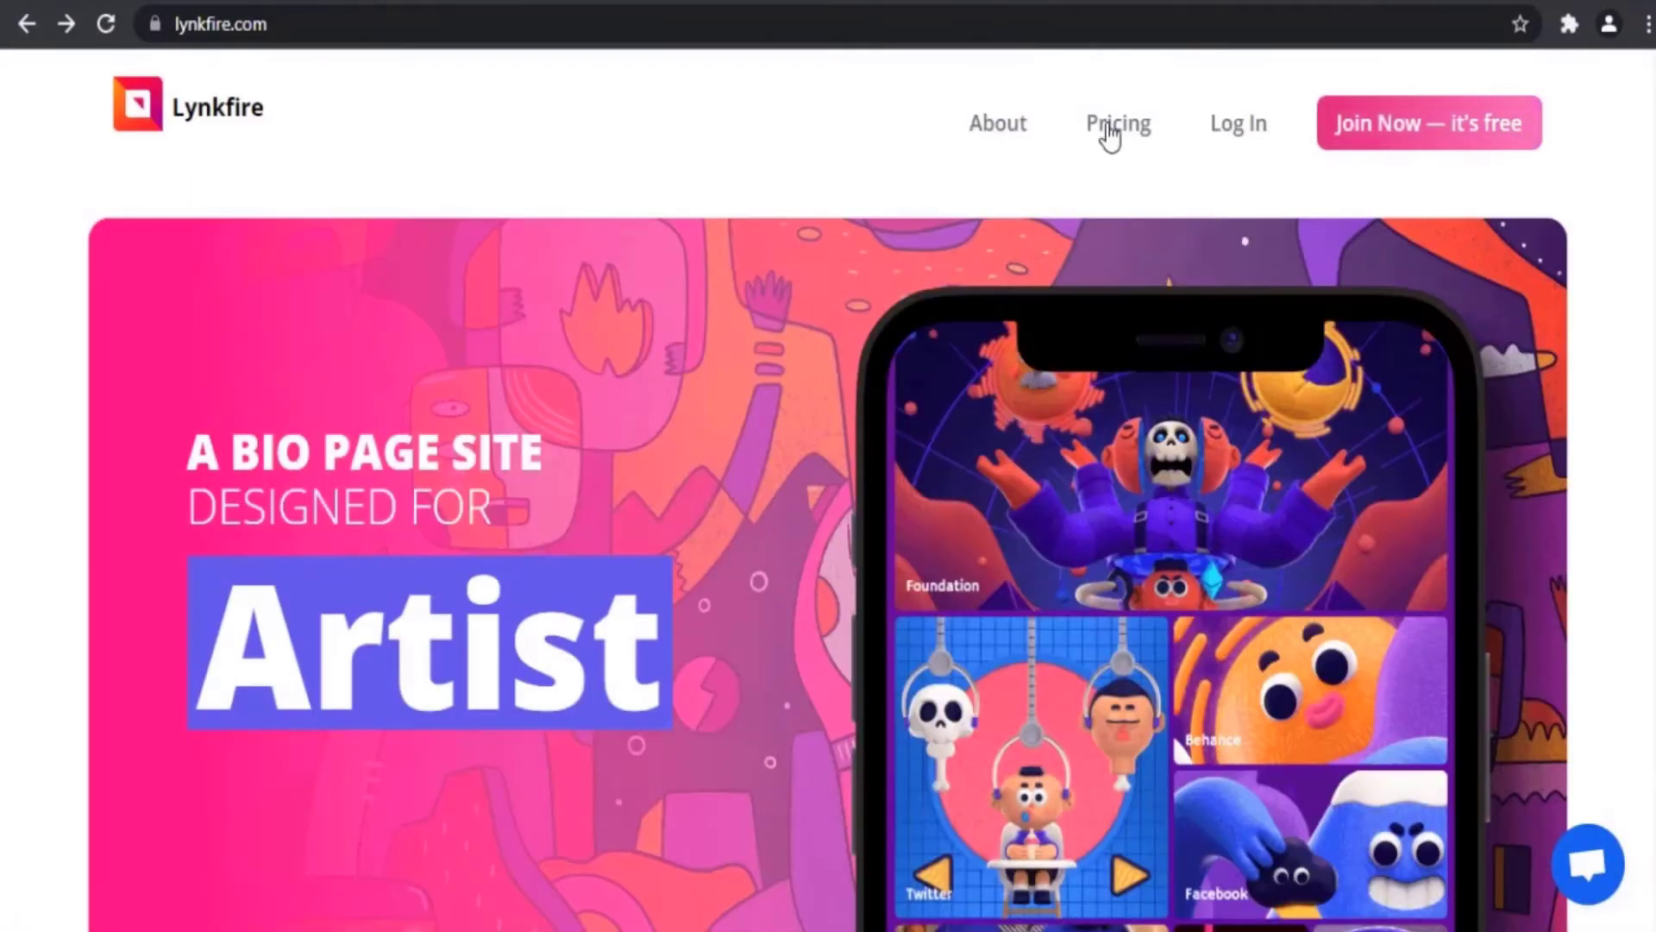
Step: Open Pricing and review the Free $0 vs Pro $3/mo features table down to the footer
click(1110, 136)
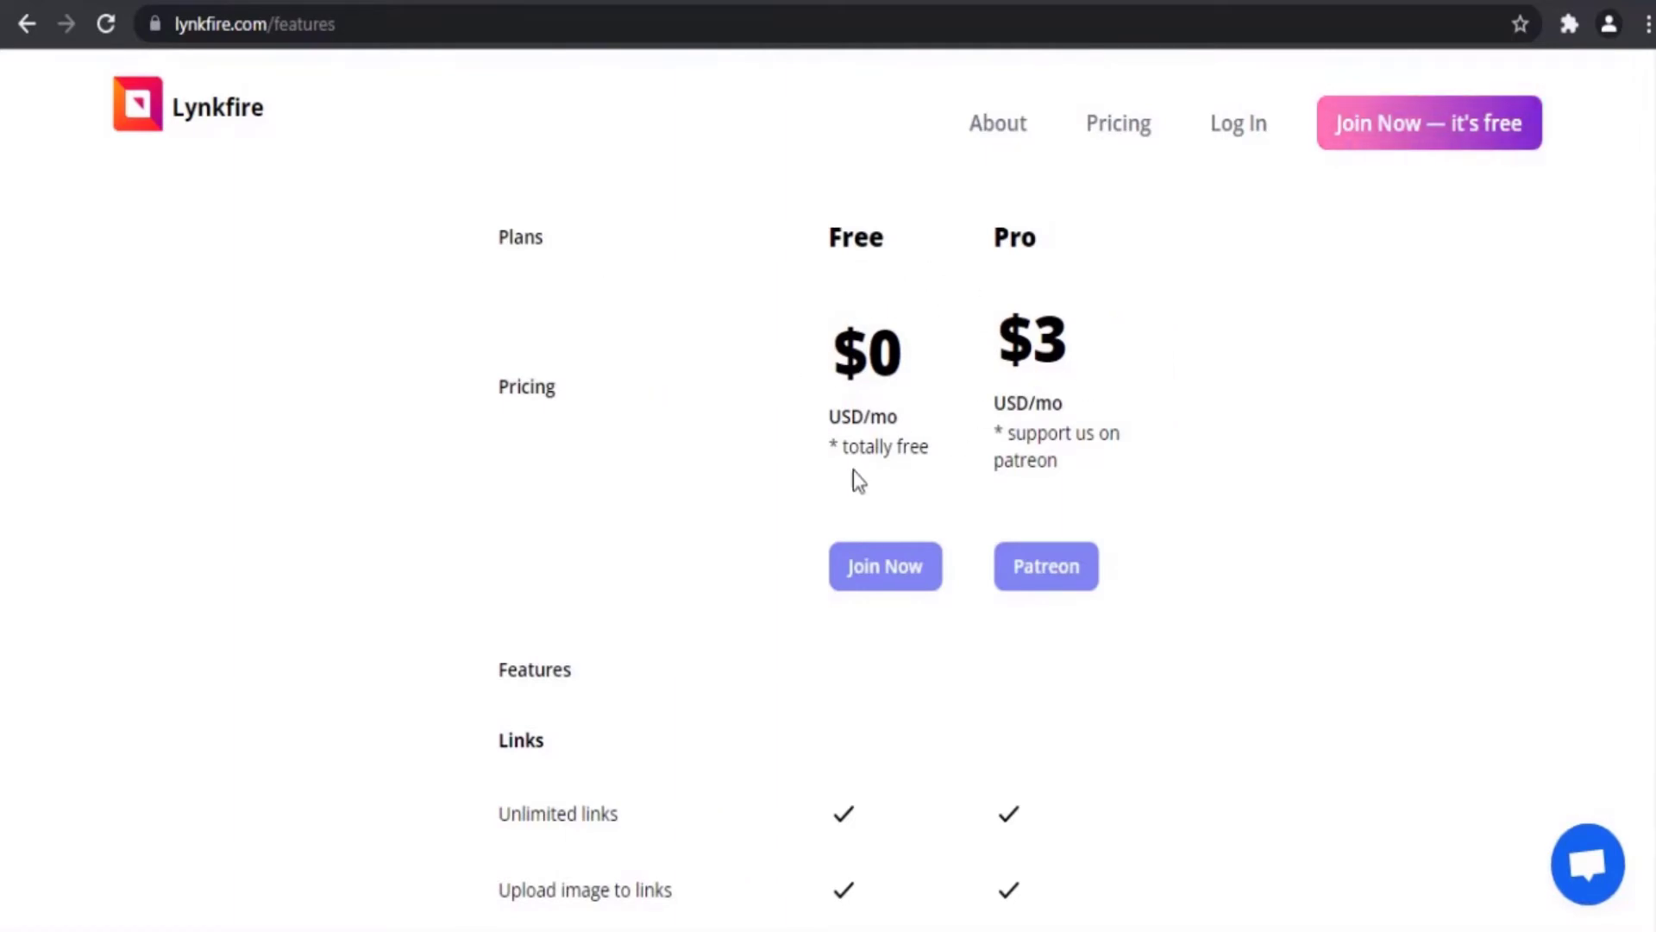
scroll(854, 476, down, 3)
scroll(841, 448, down, 2)
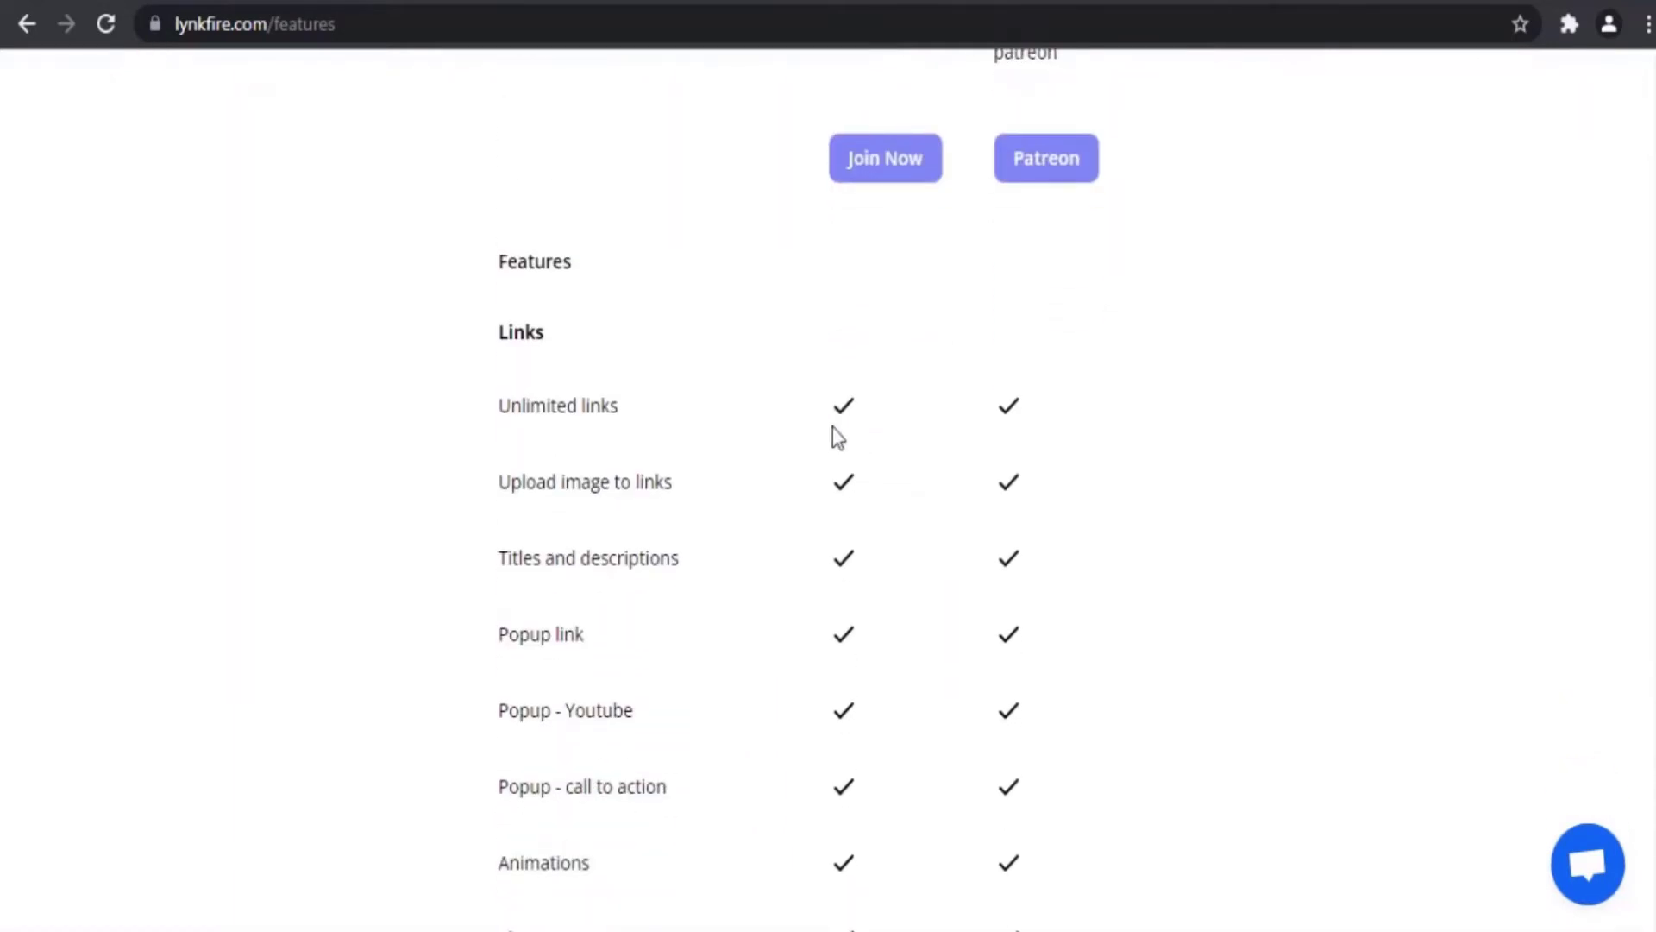
scroll(997, 453, down, 2)
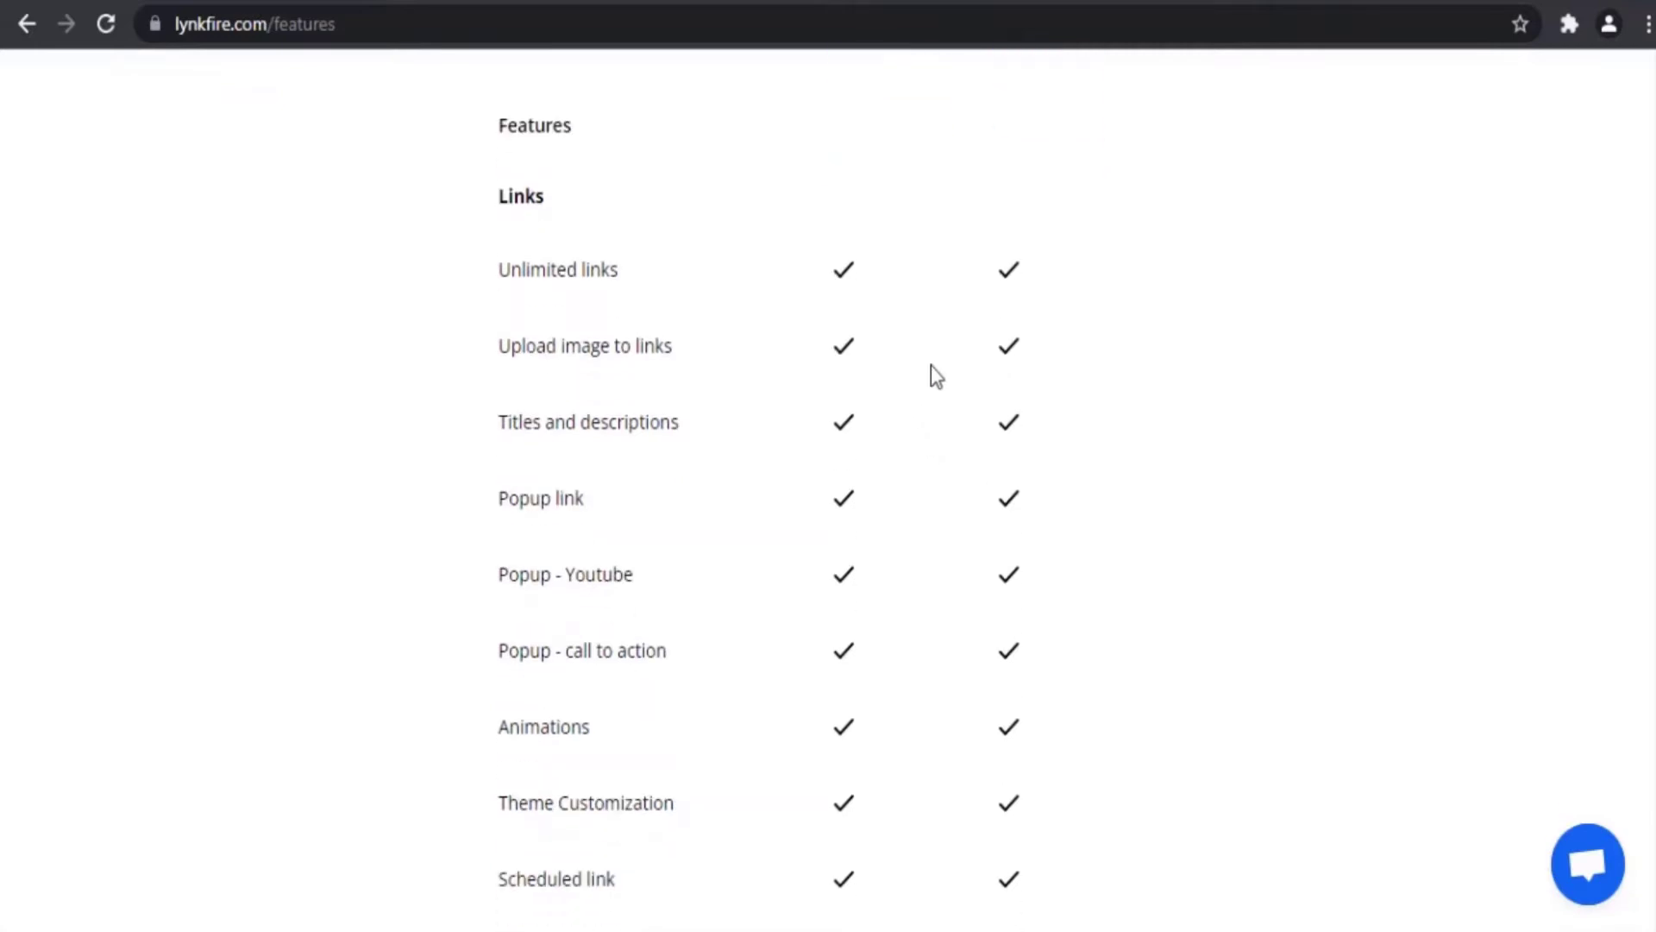
scroll(937, 397, down, 2)
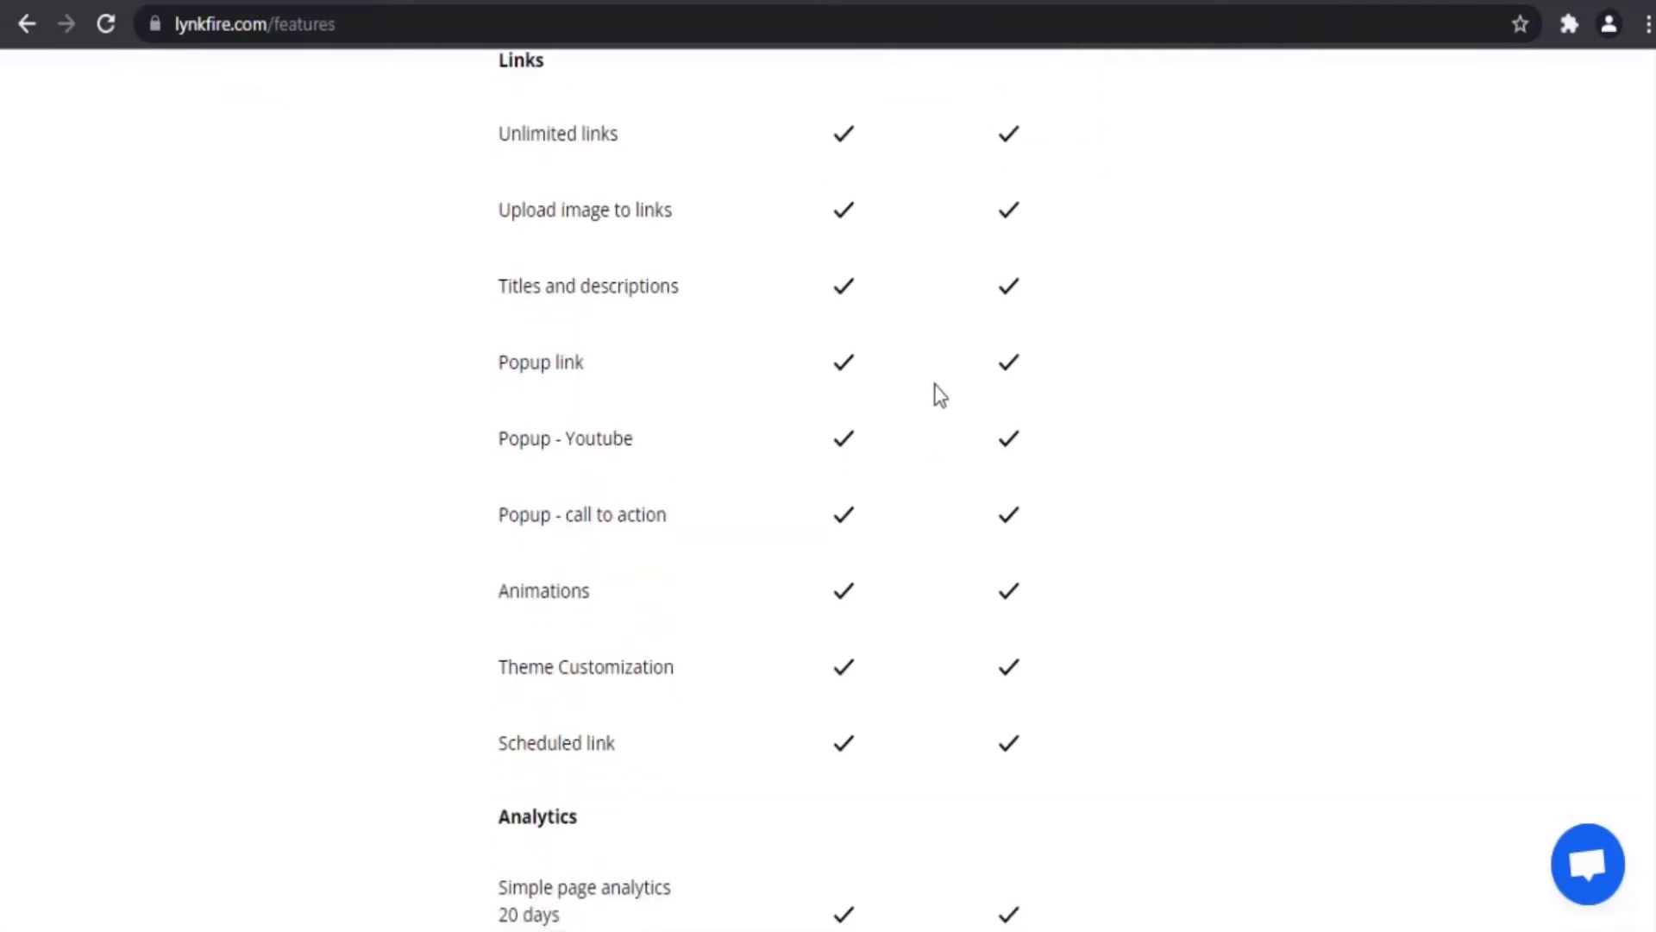
scroll(897, 440, down, 2)
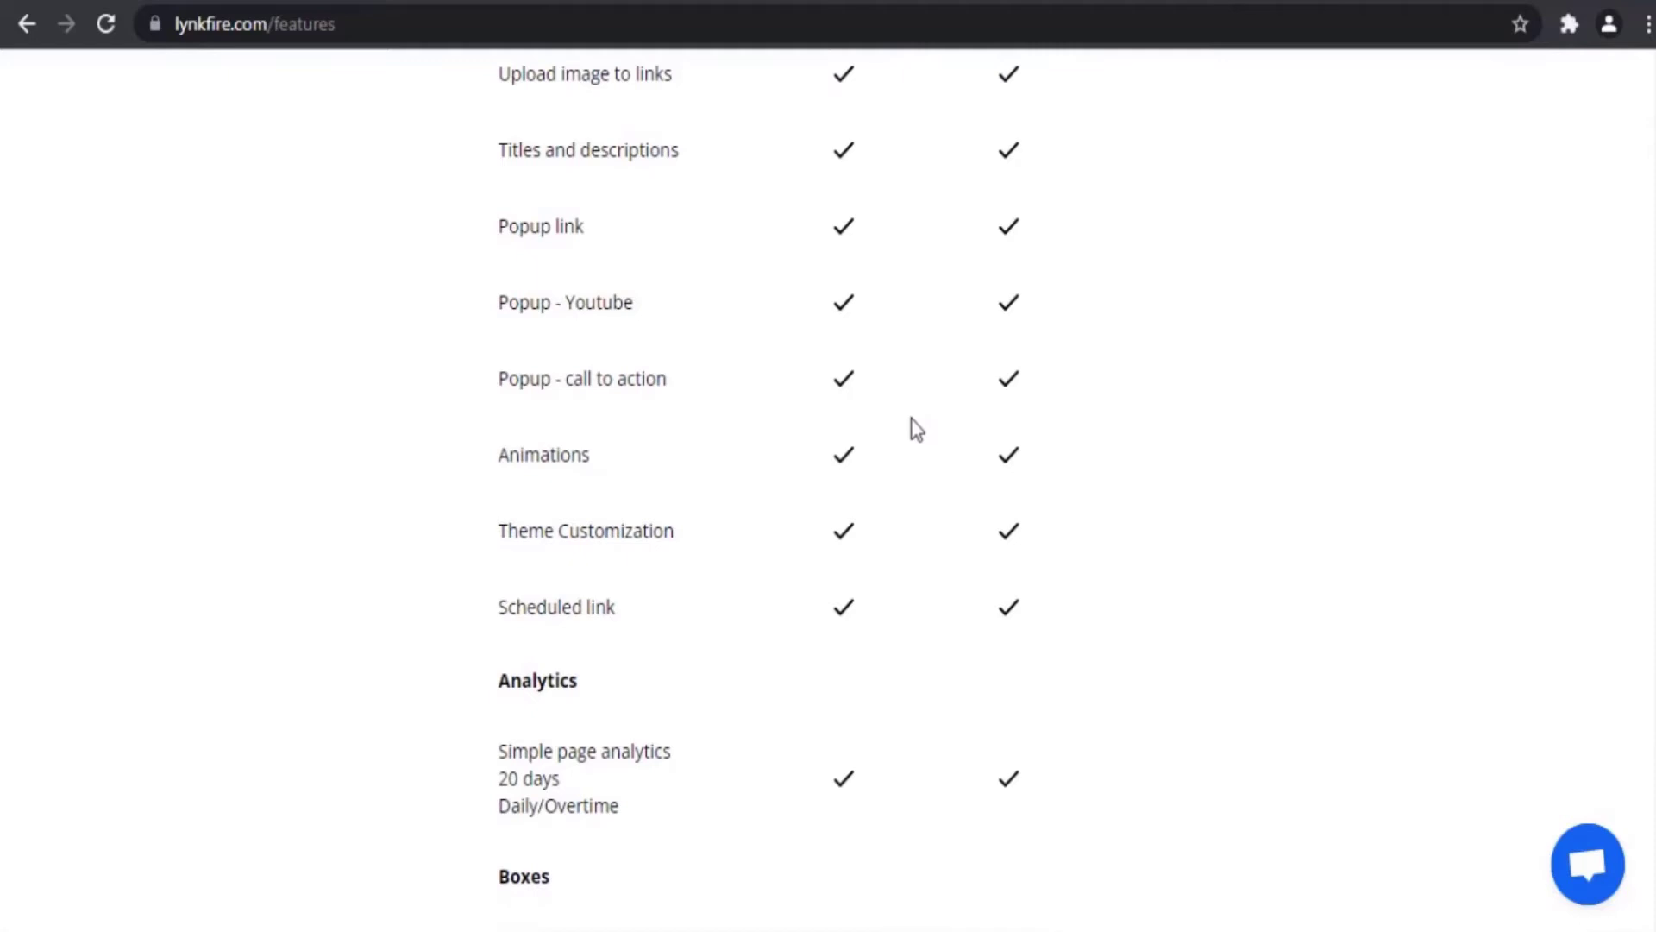
scroll(917, 429, down, 4)
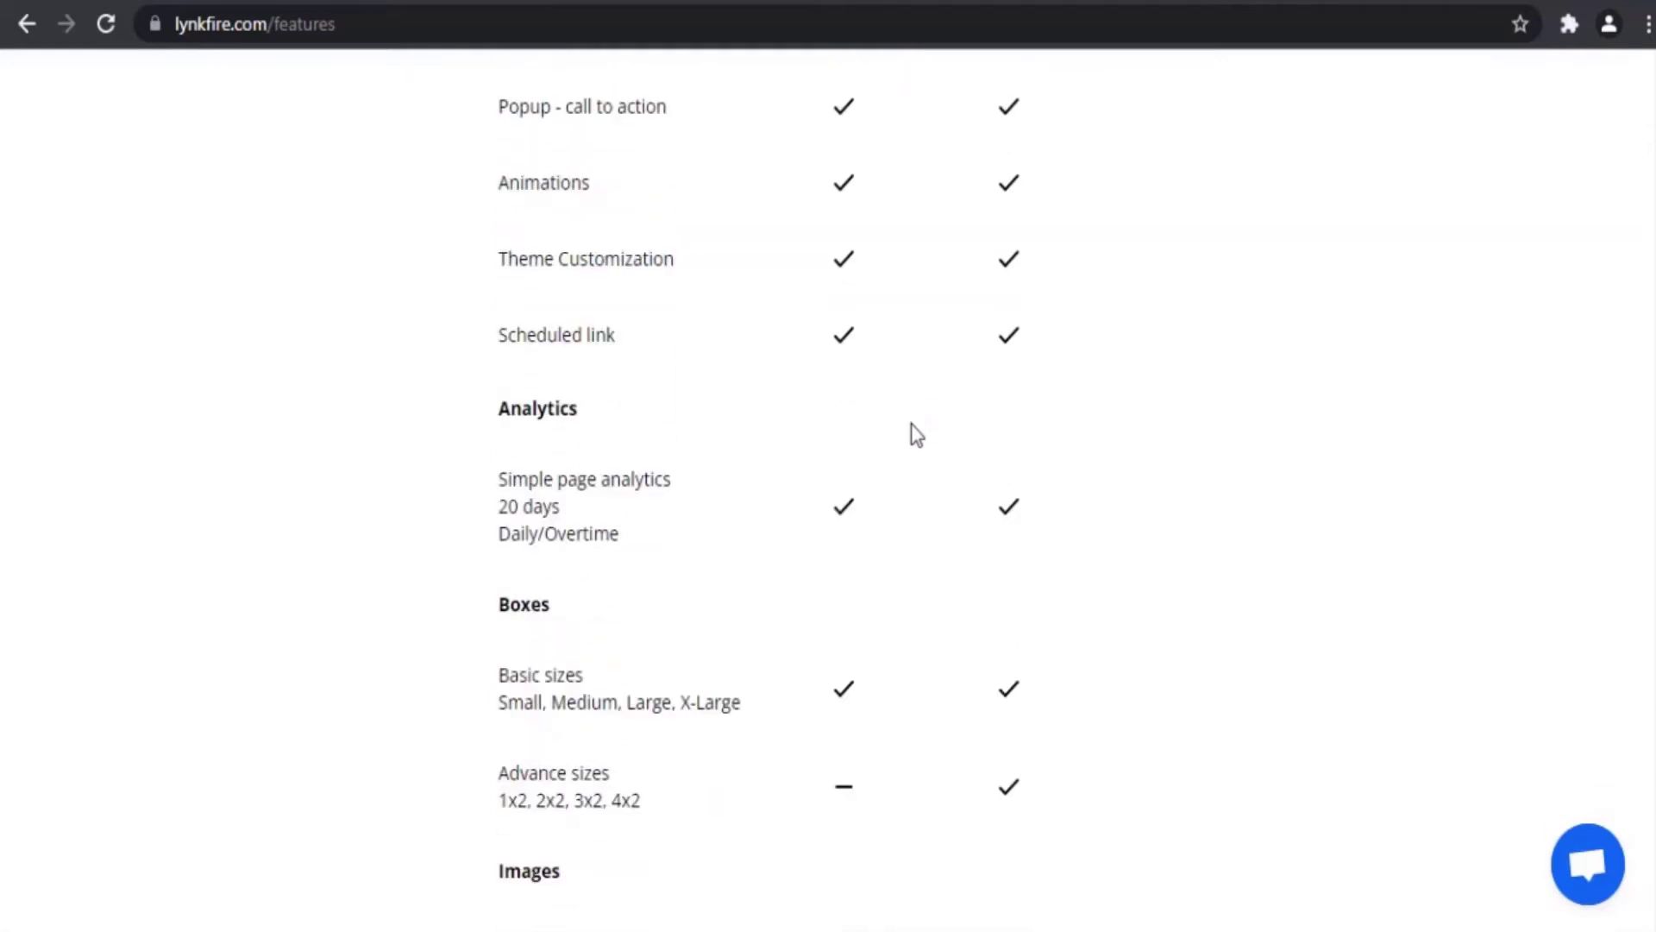
scroll(917, 435, down, 6)
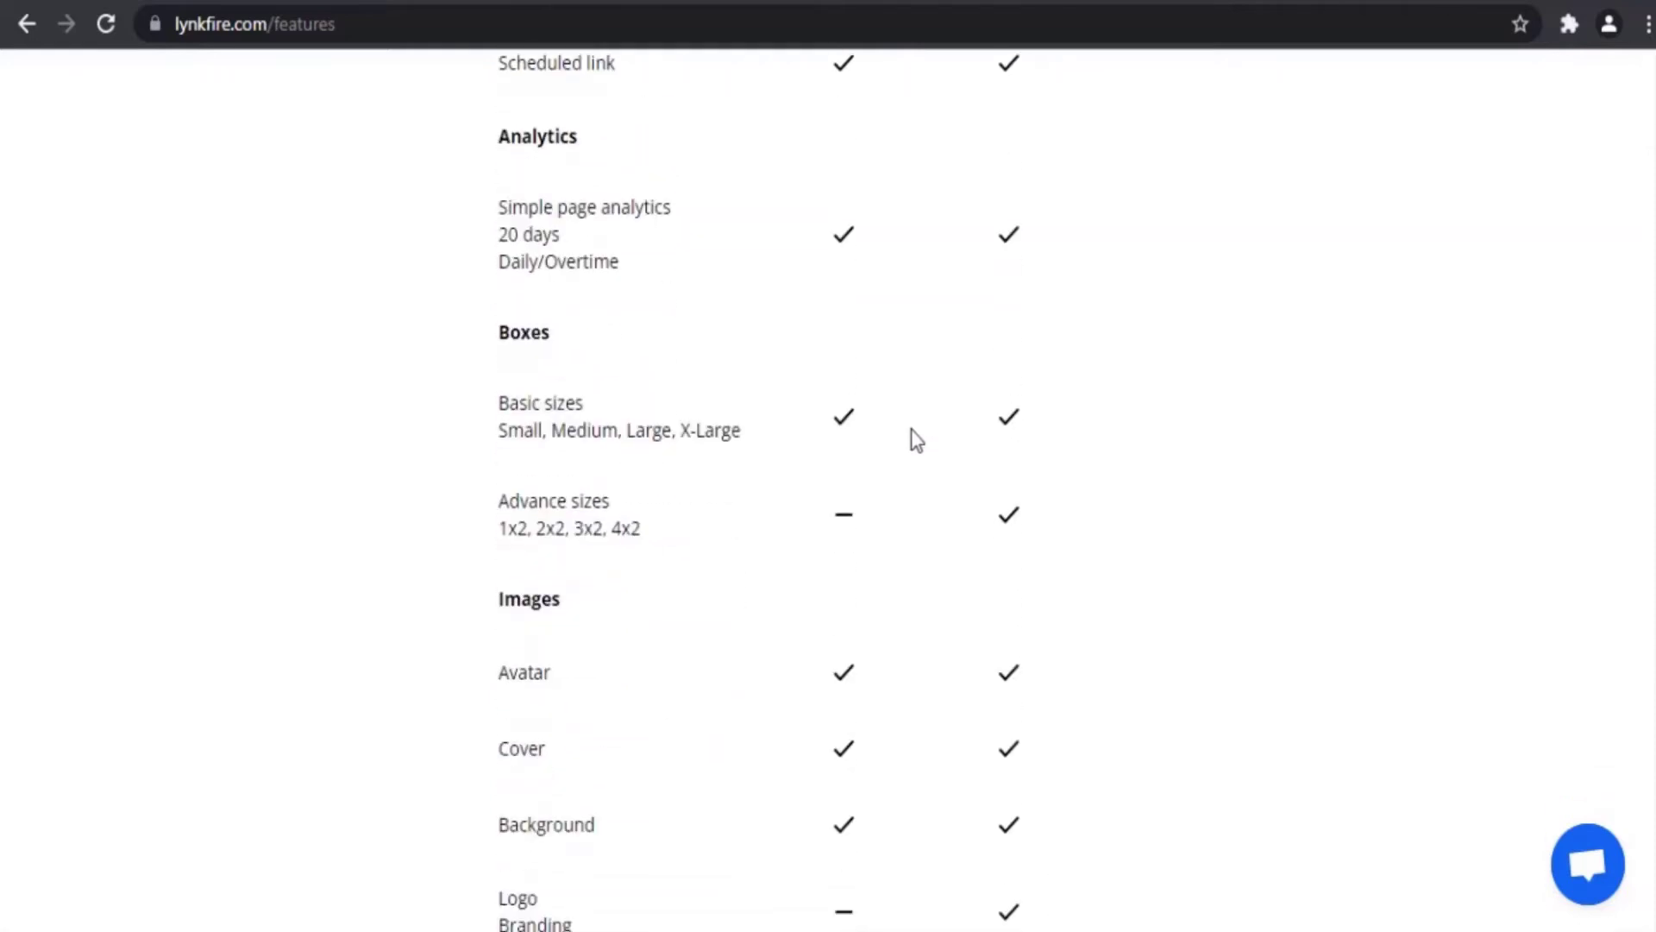
scroll(910, 466, down, 6)
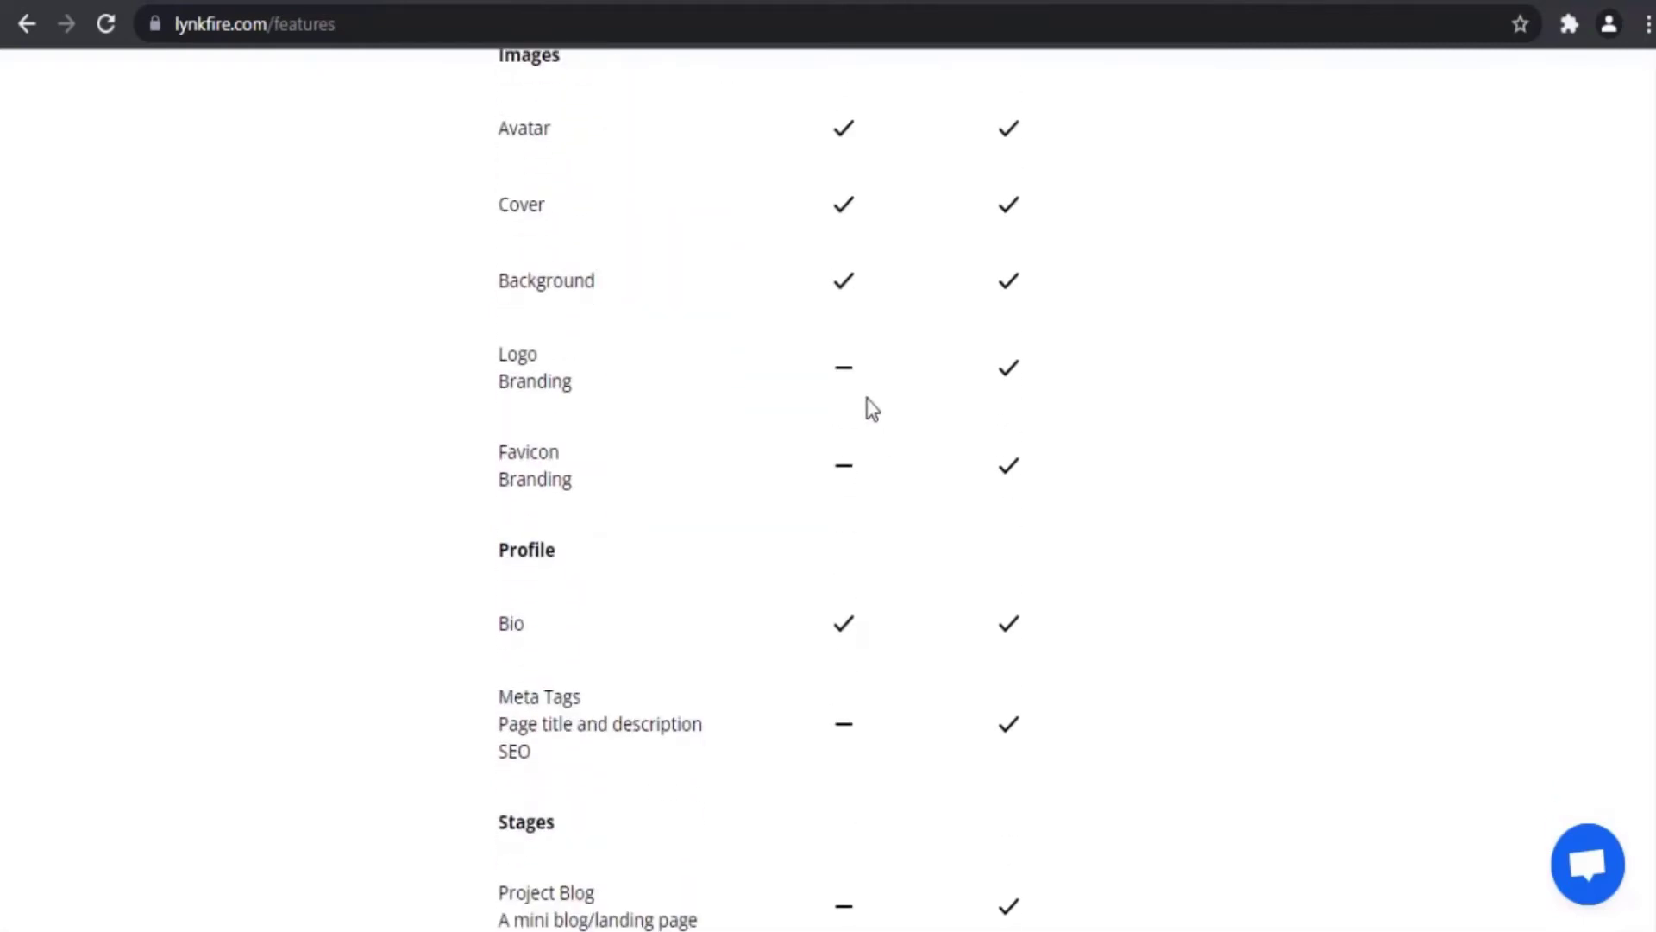
scroll(906, 467, down, 2)
scroll(907, 471, down, 4)
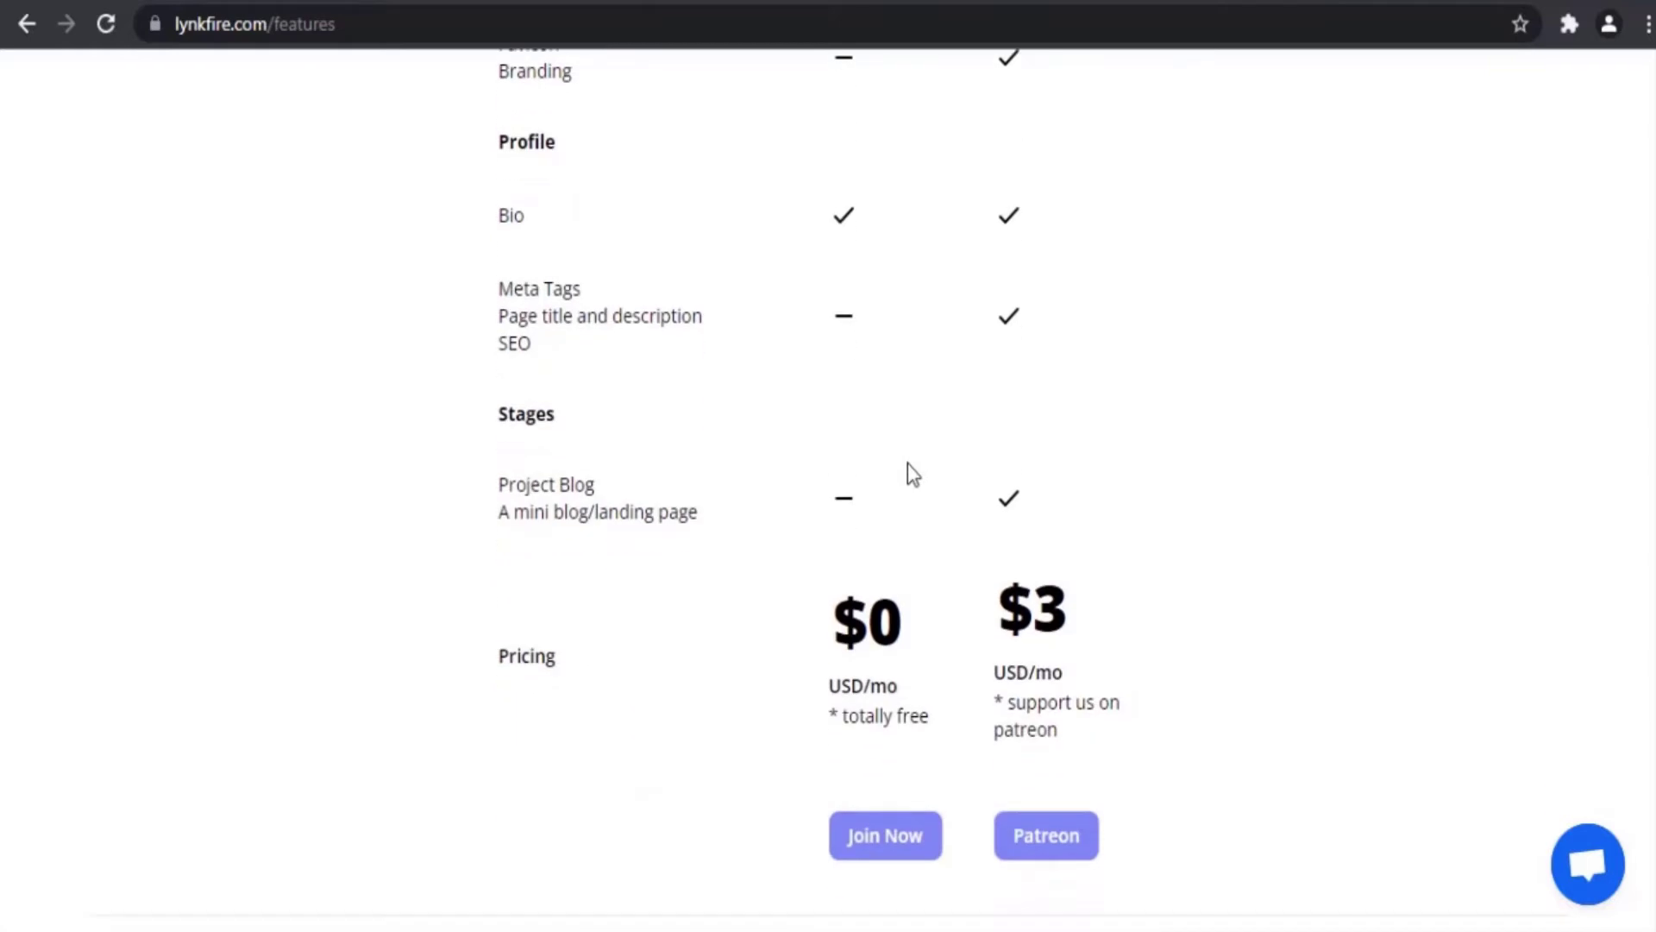
scroll(928, 448, down, 5)
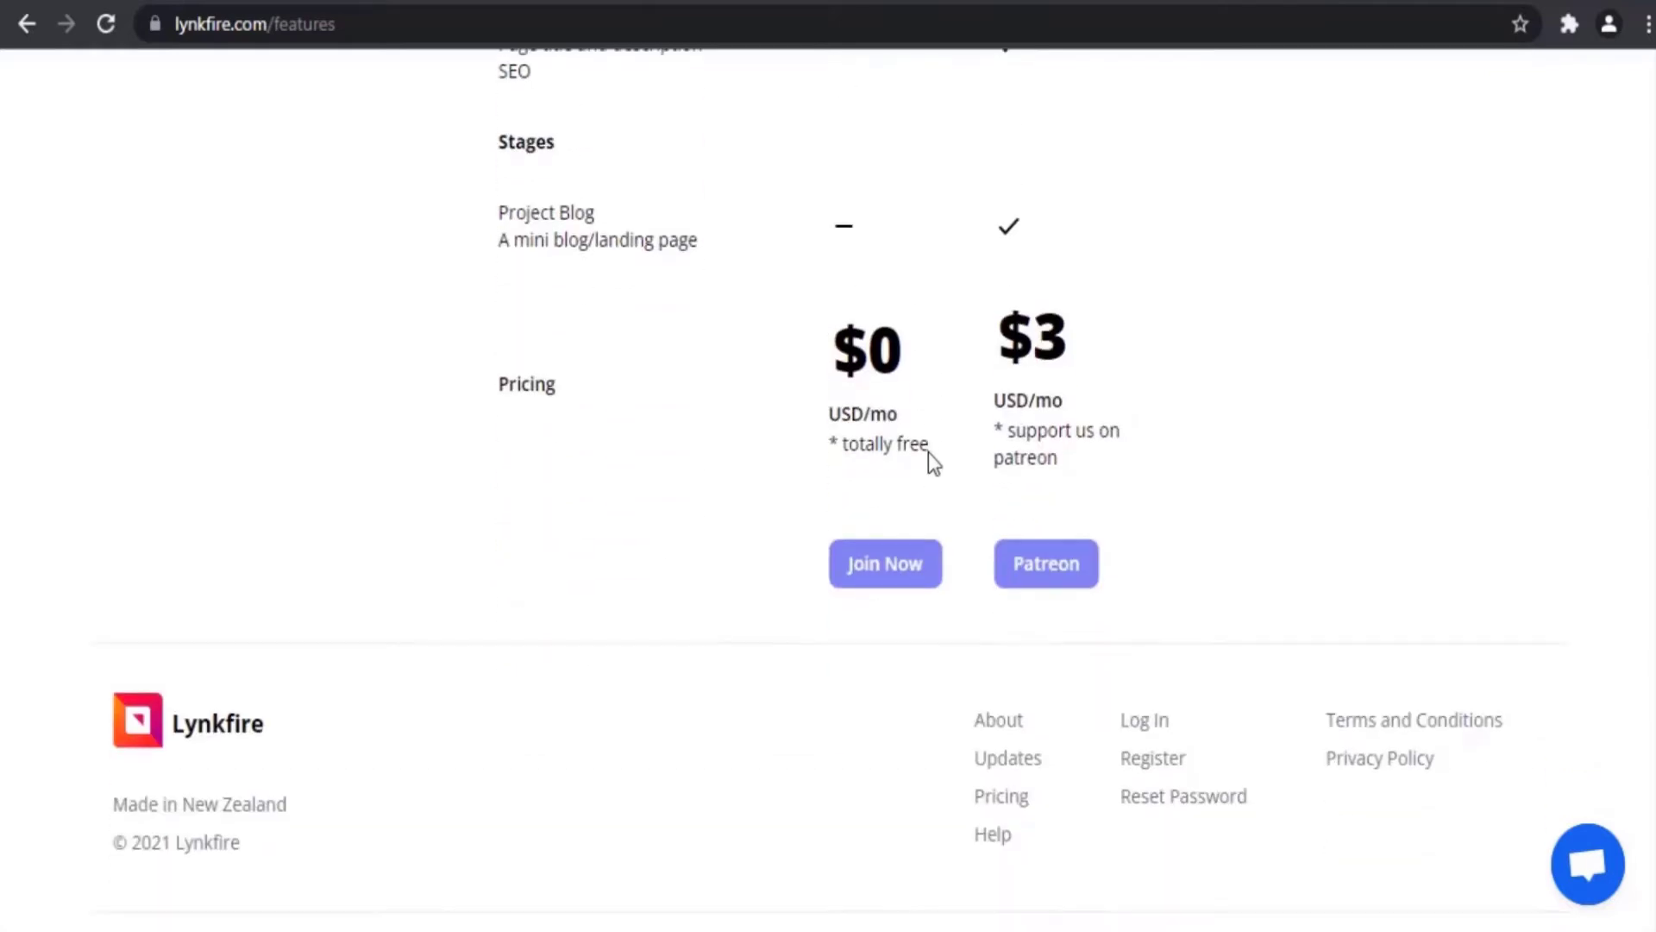
scroll(959, 519, up, 15)
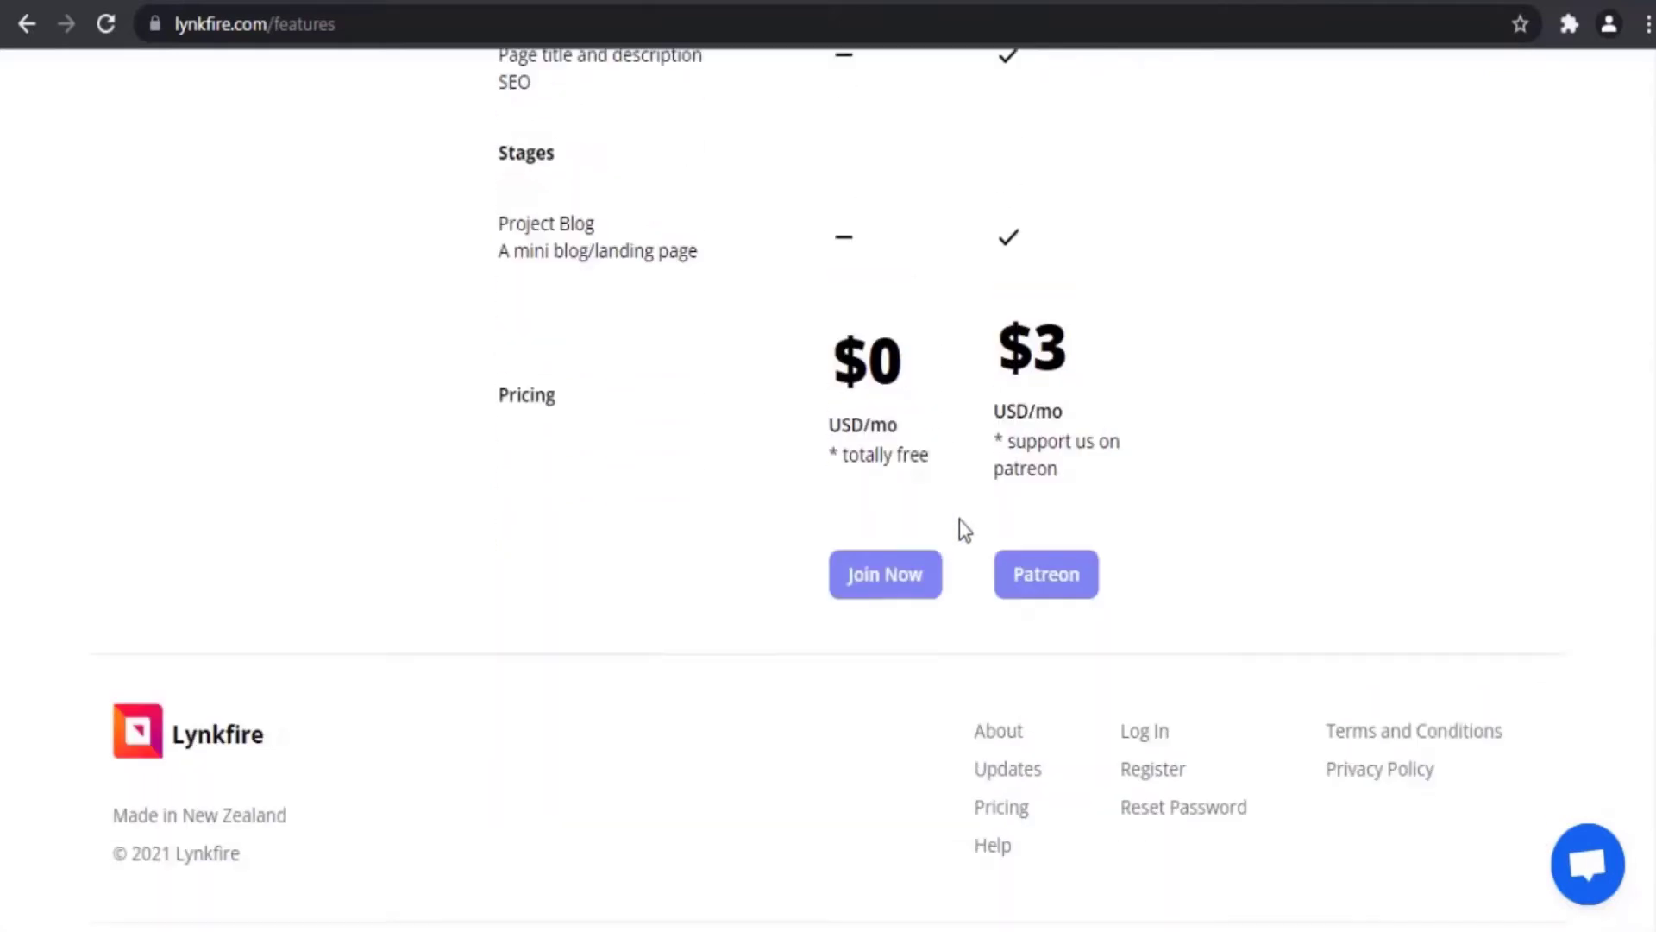
scroll(959, 519, up, 15)
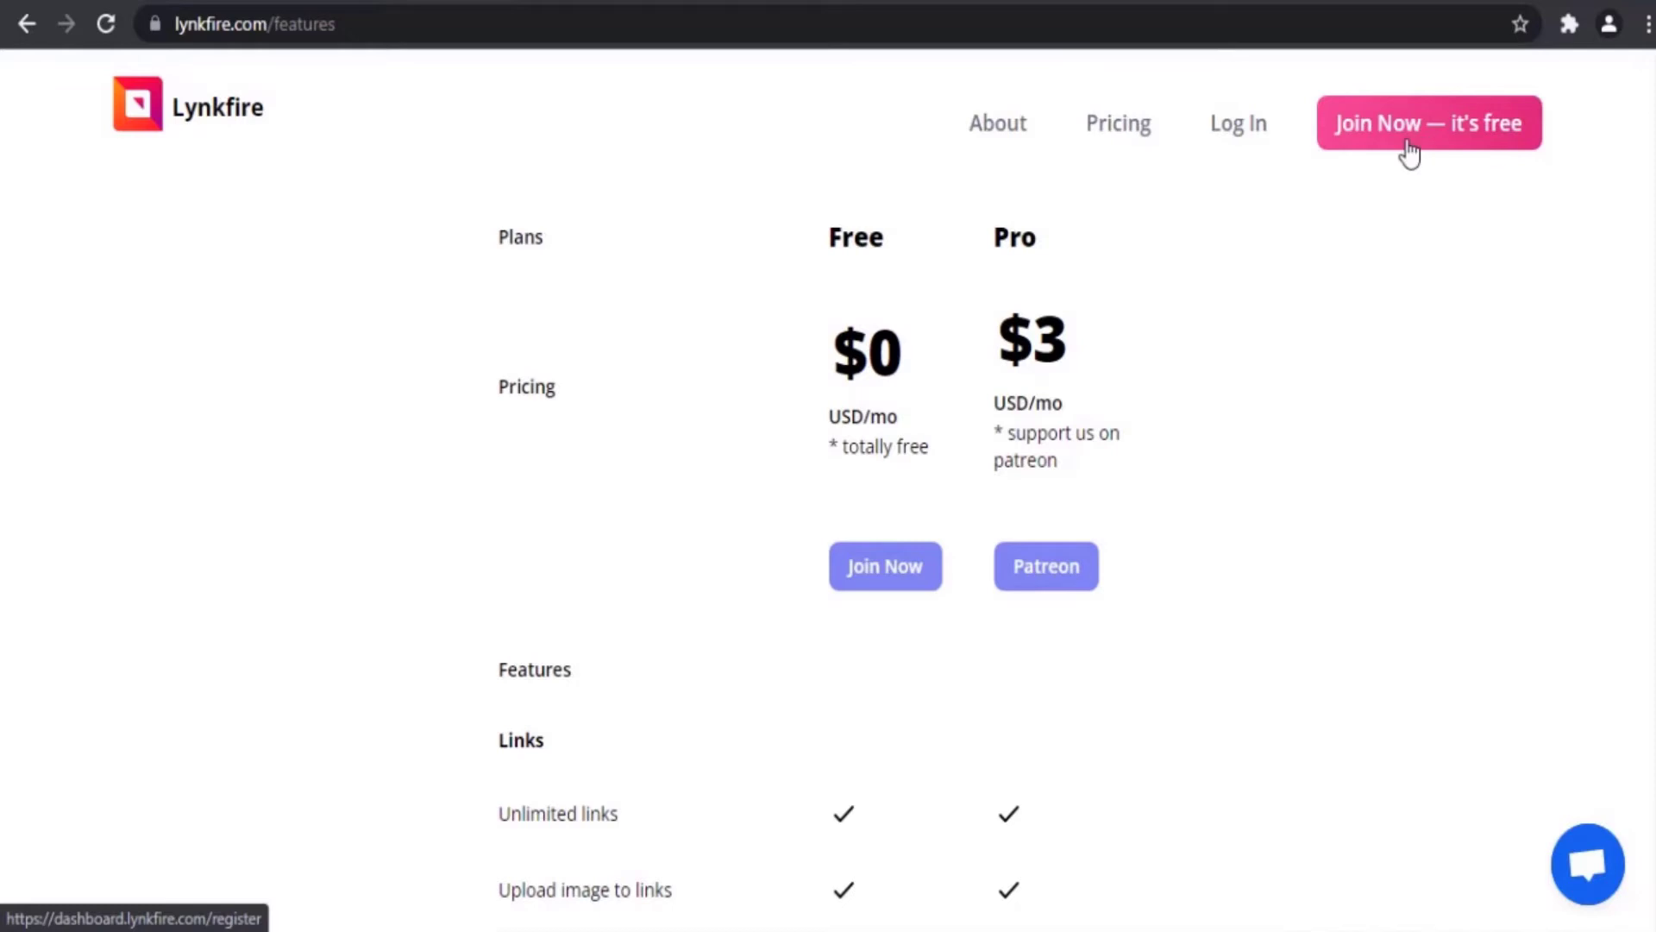
Step: Go to the Log In page and start entering the account e-mail on the Welcome back form
click(1251, 138)
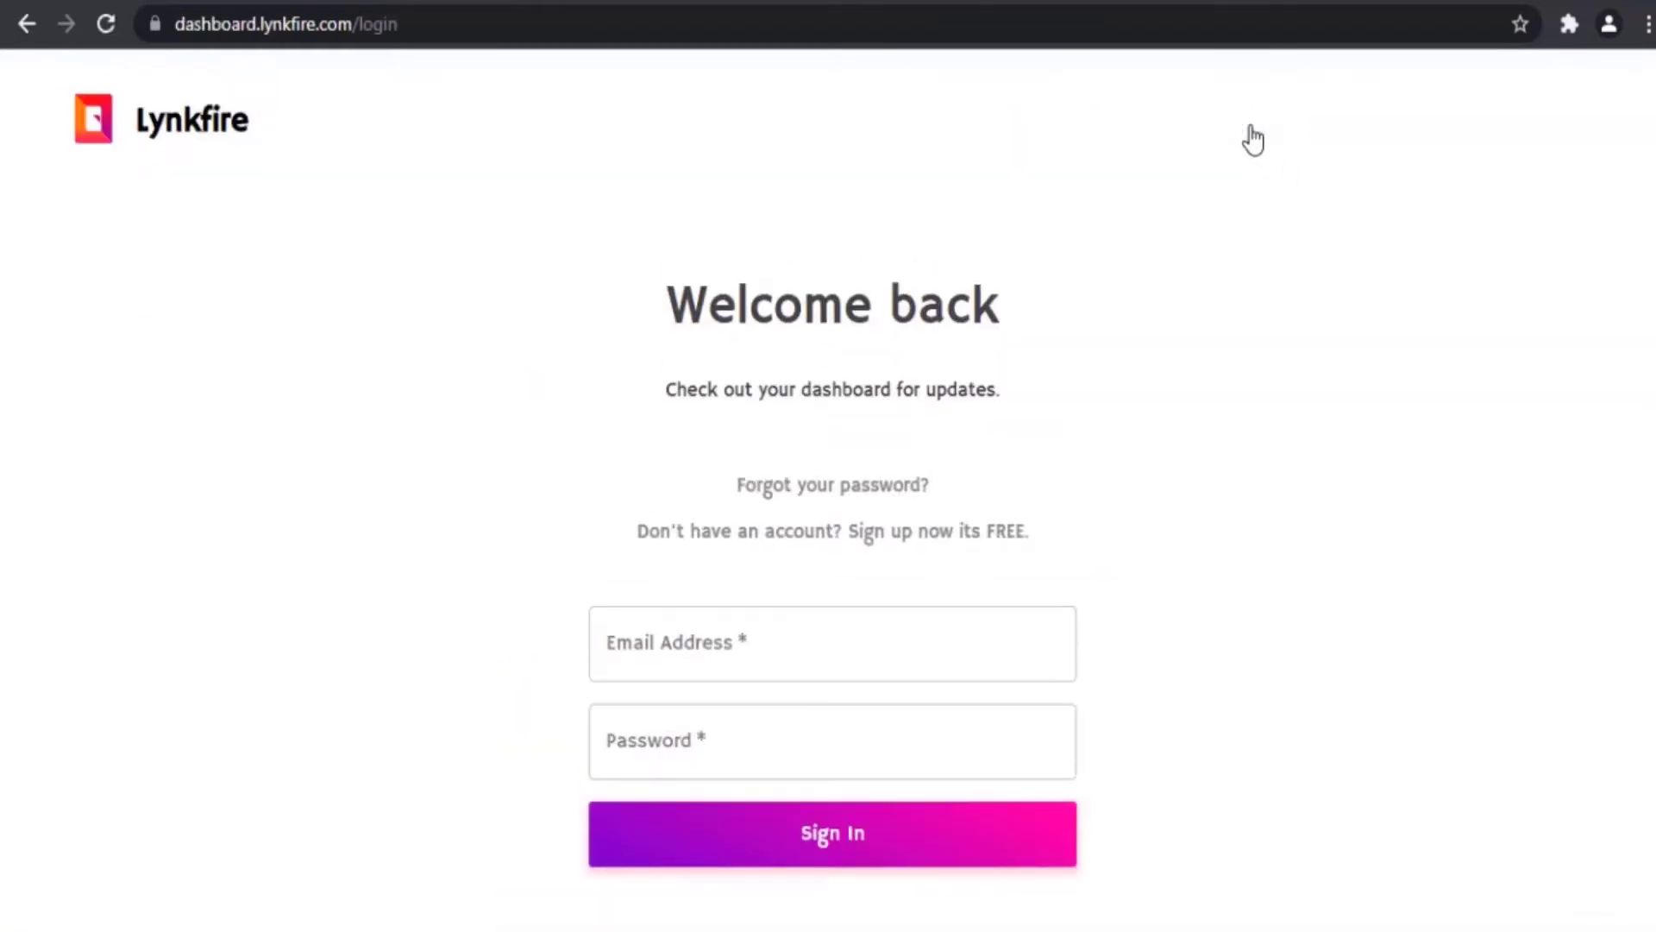
click(796, 641)
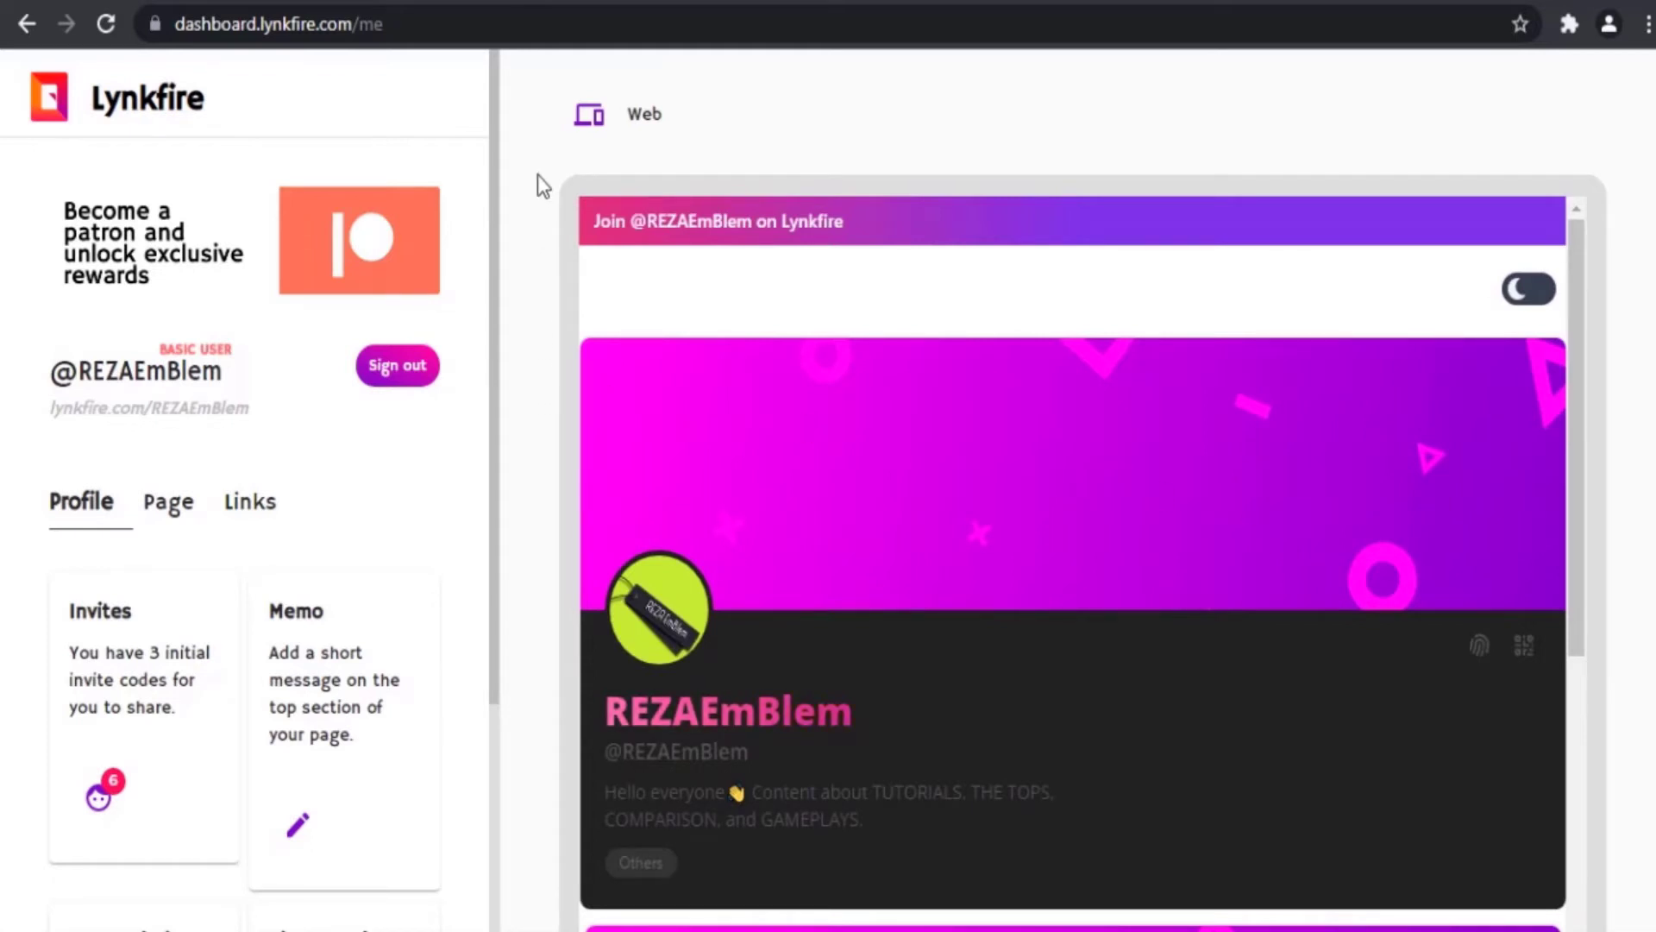
Step: Check the preview in the Mobile layout, then switch it to the wide Web layout
click(590, 116)
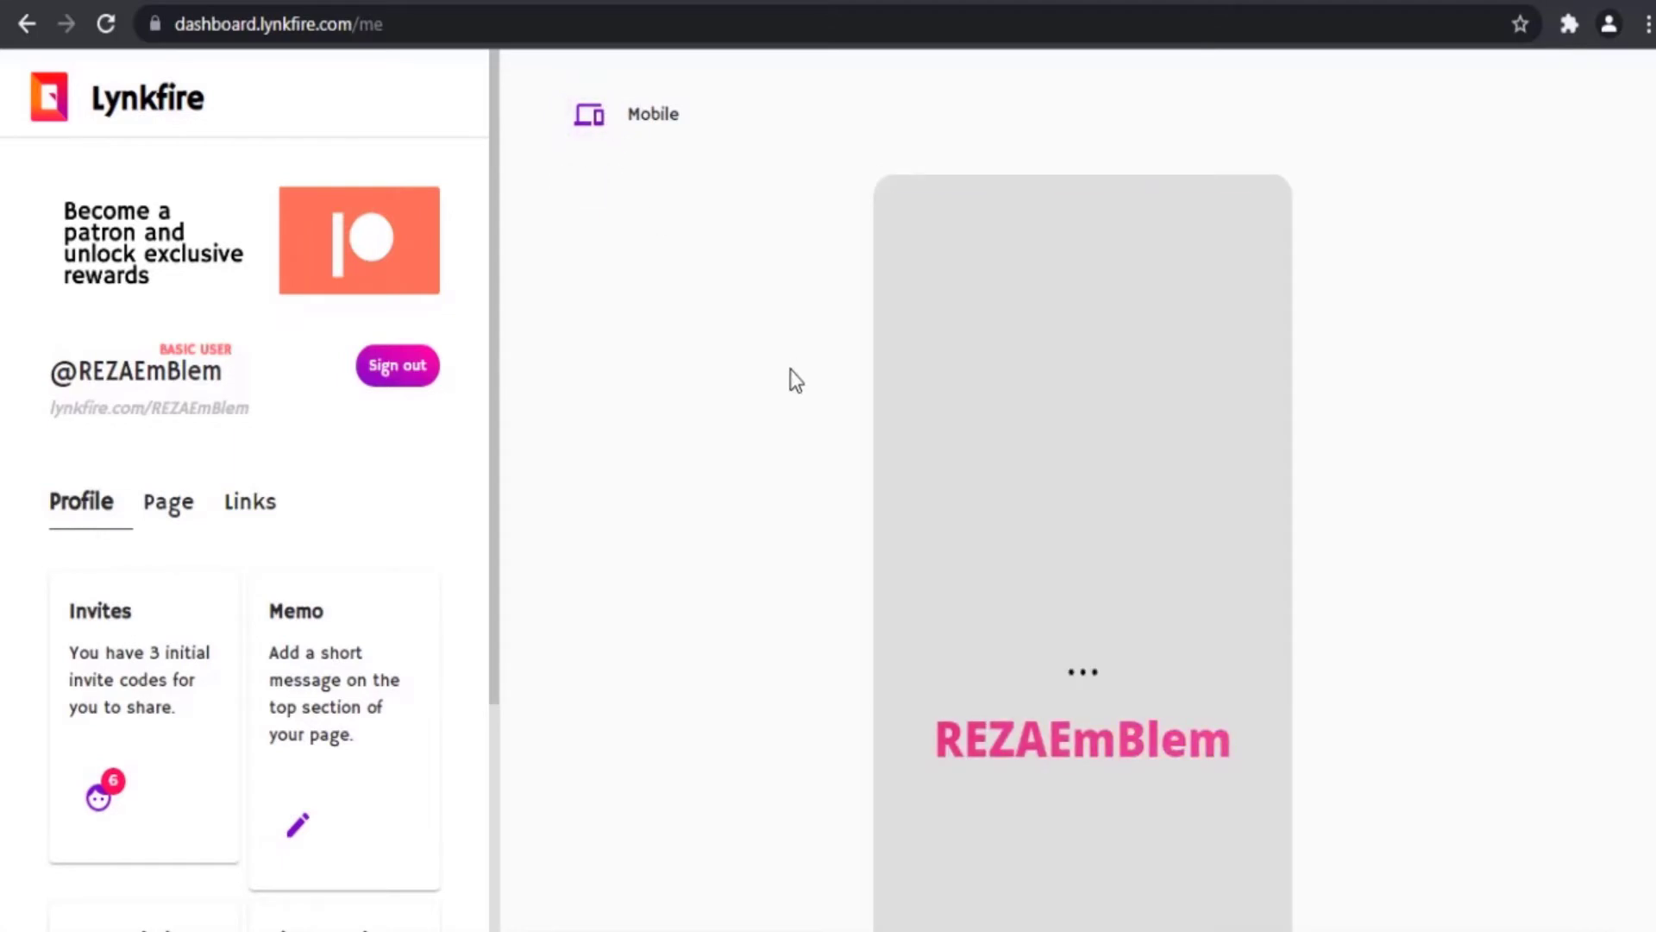
scroll(1014, 616, down, 2)
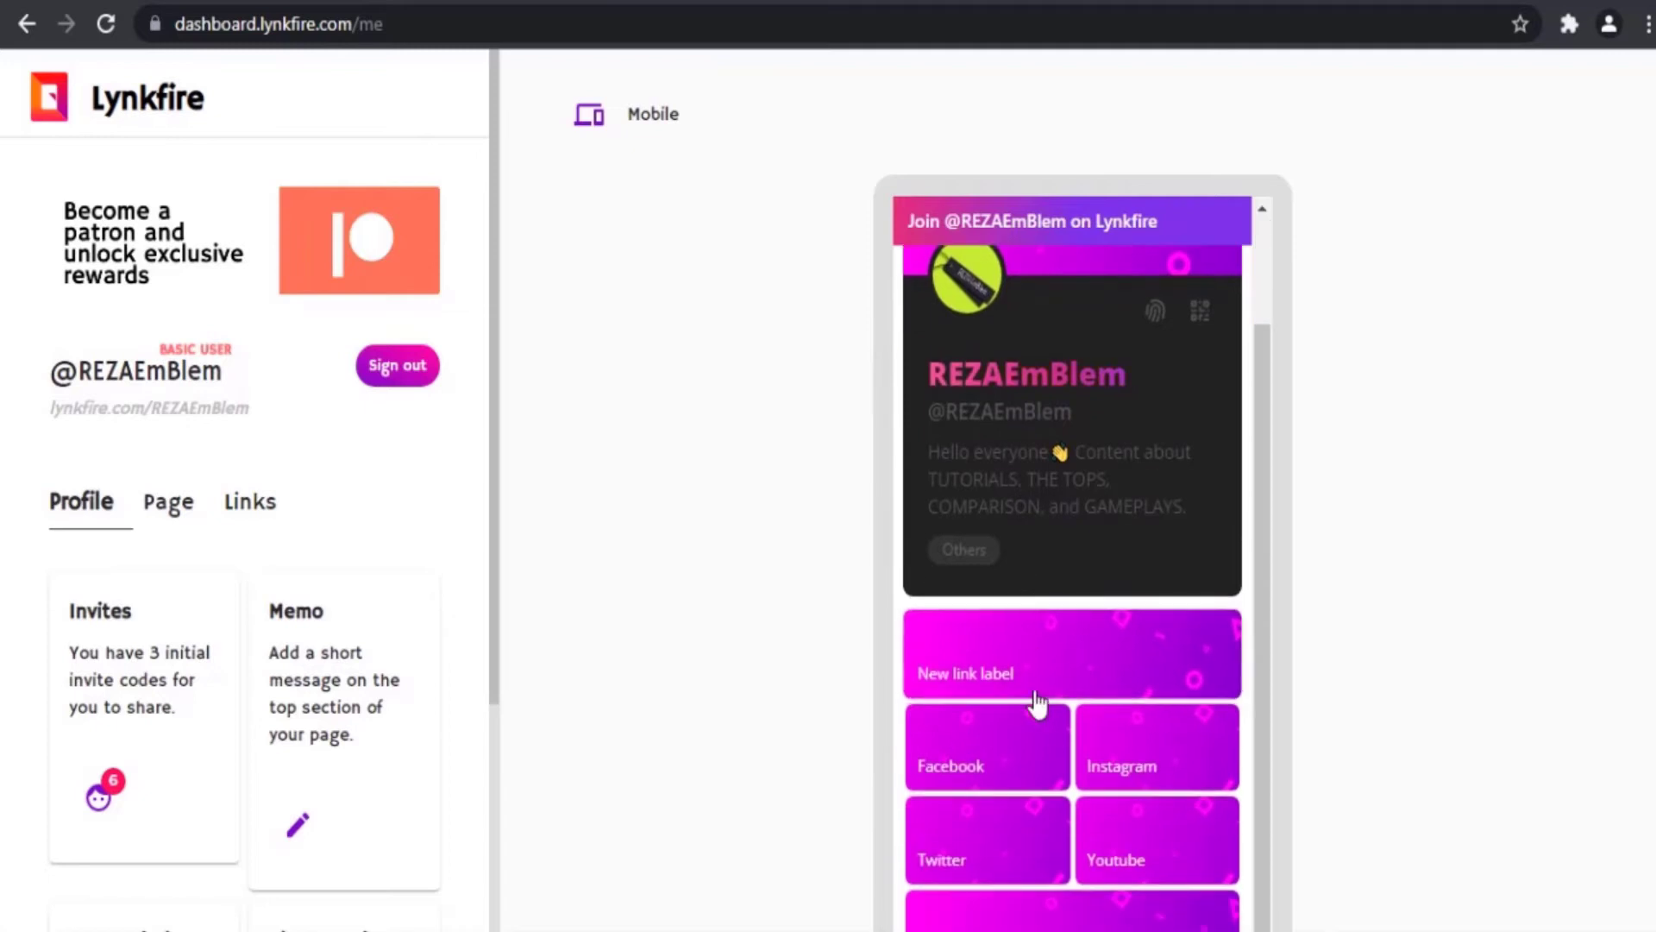
scroll(1032, 686, up, 2)
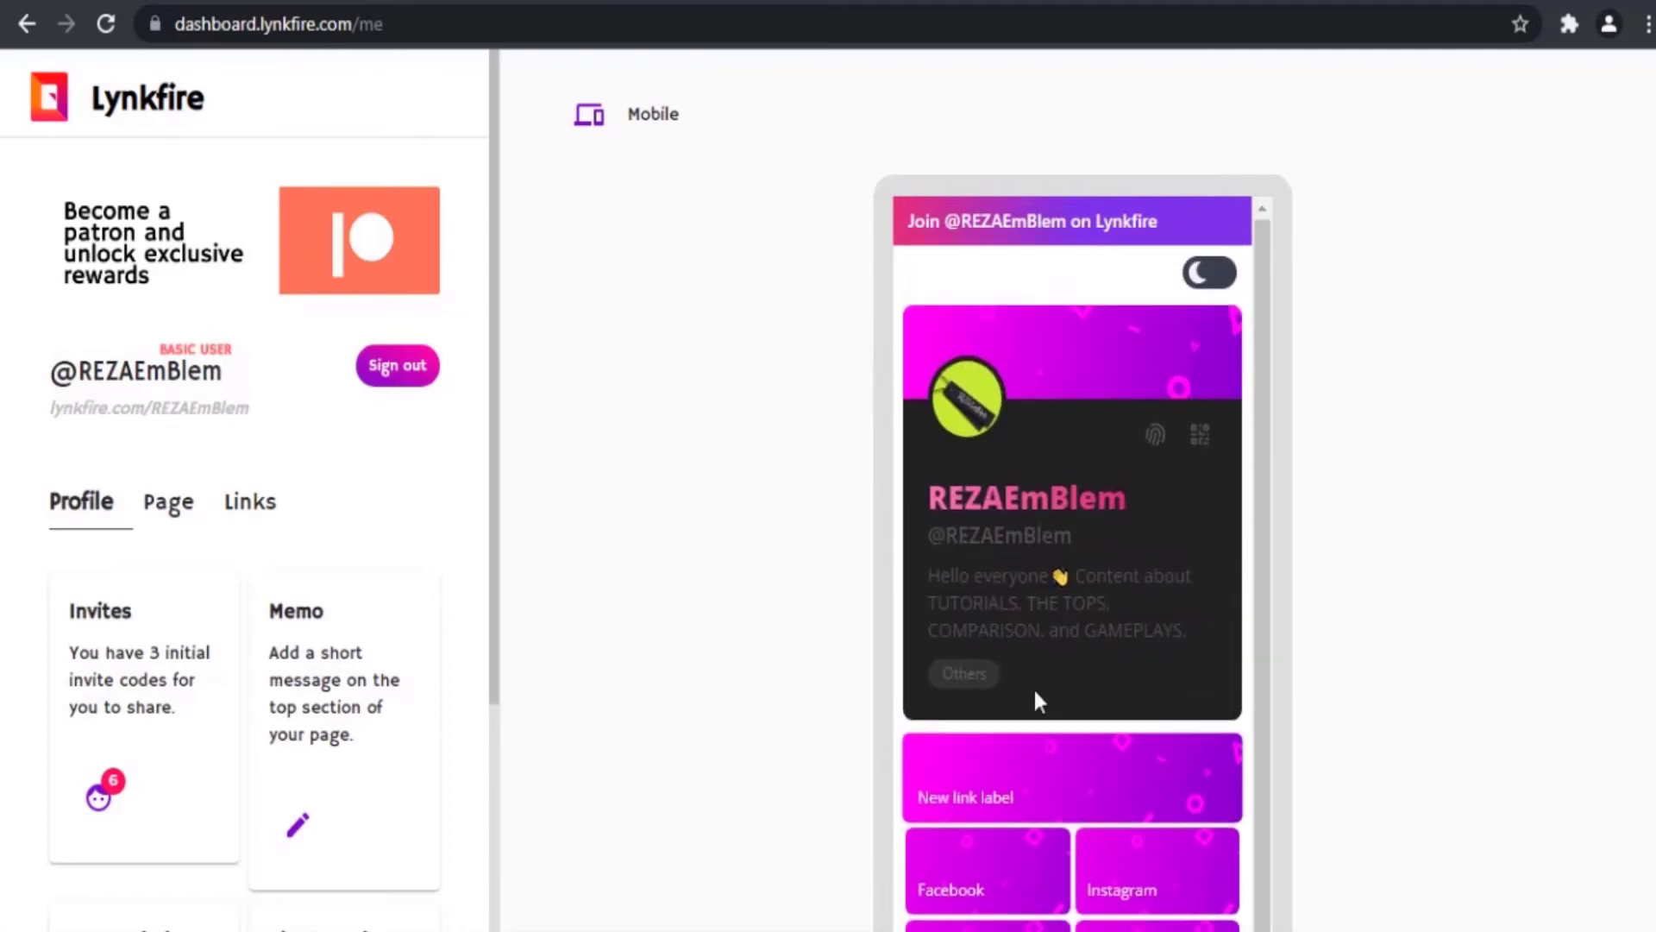
click(590, 116)
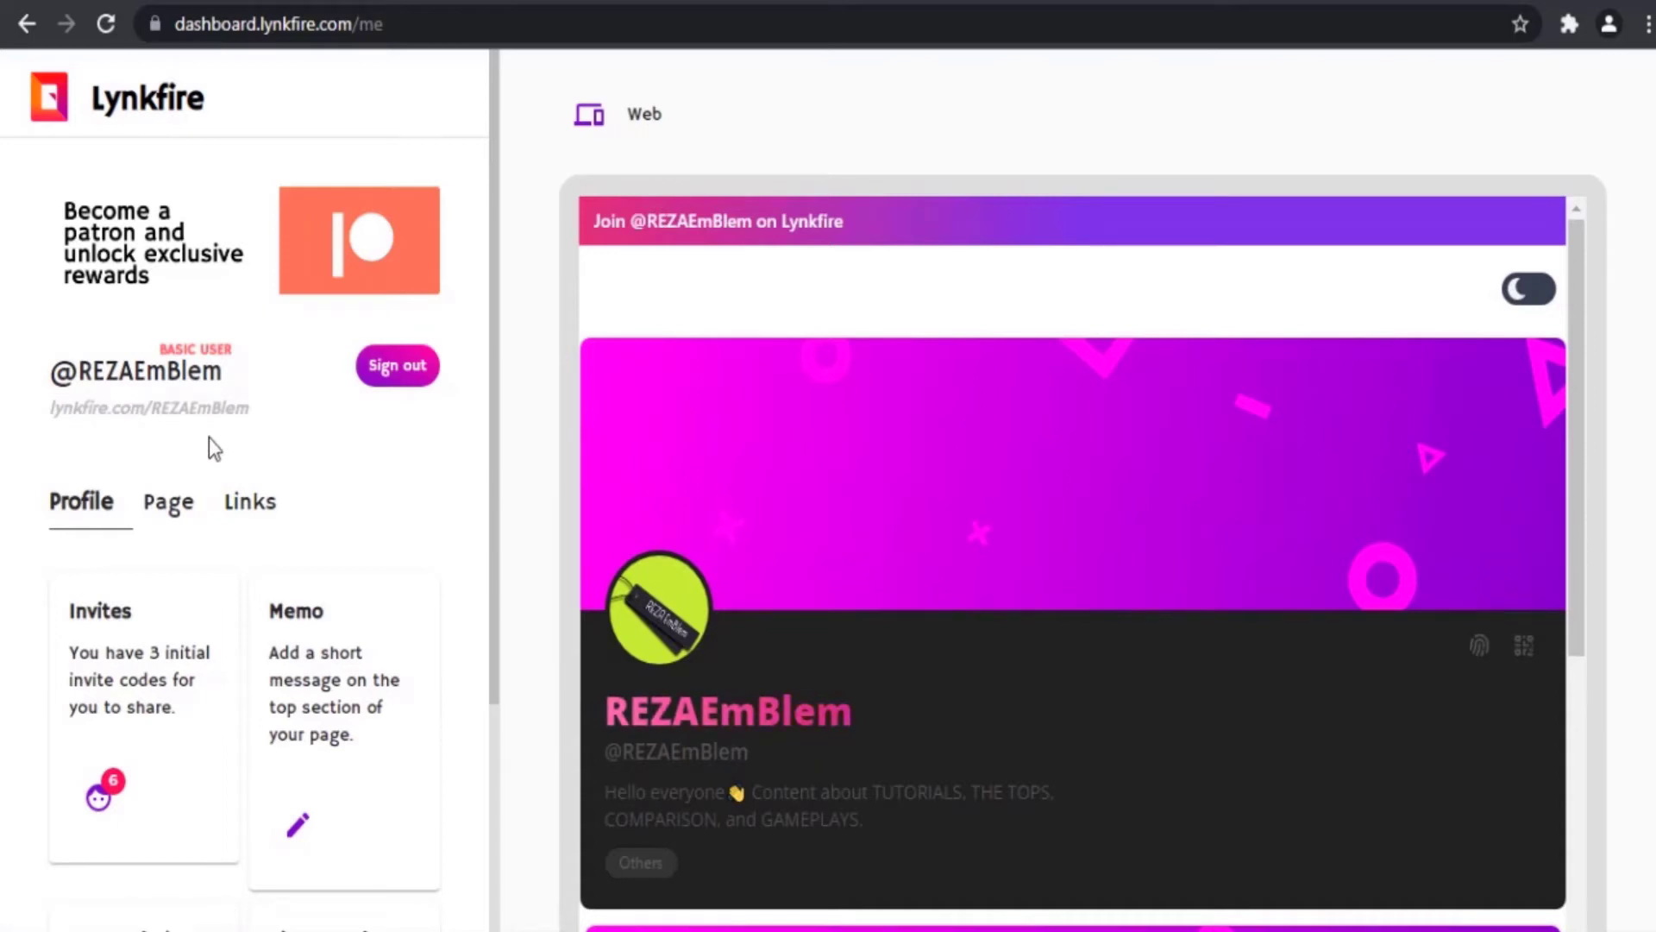
scroll(339, 449, down, 3)
scroll(358, 457, down, 1)
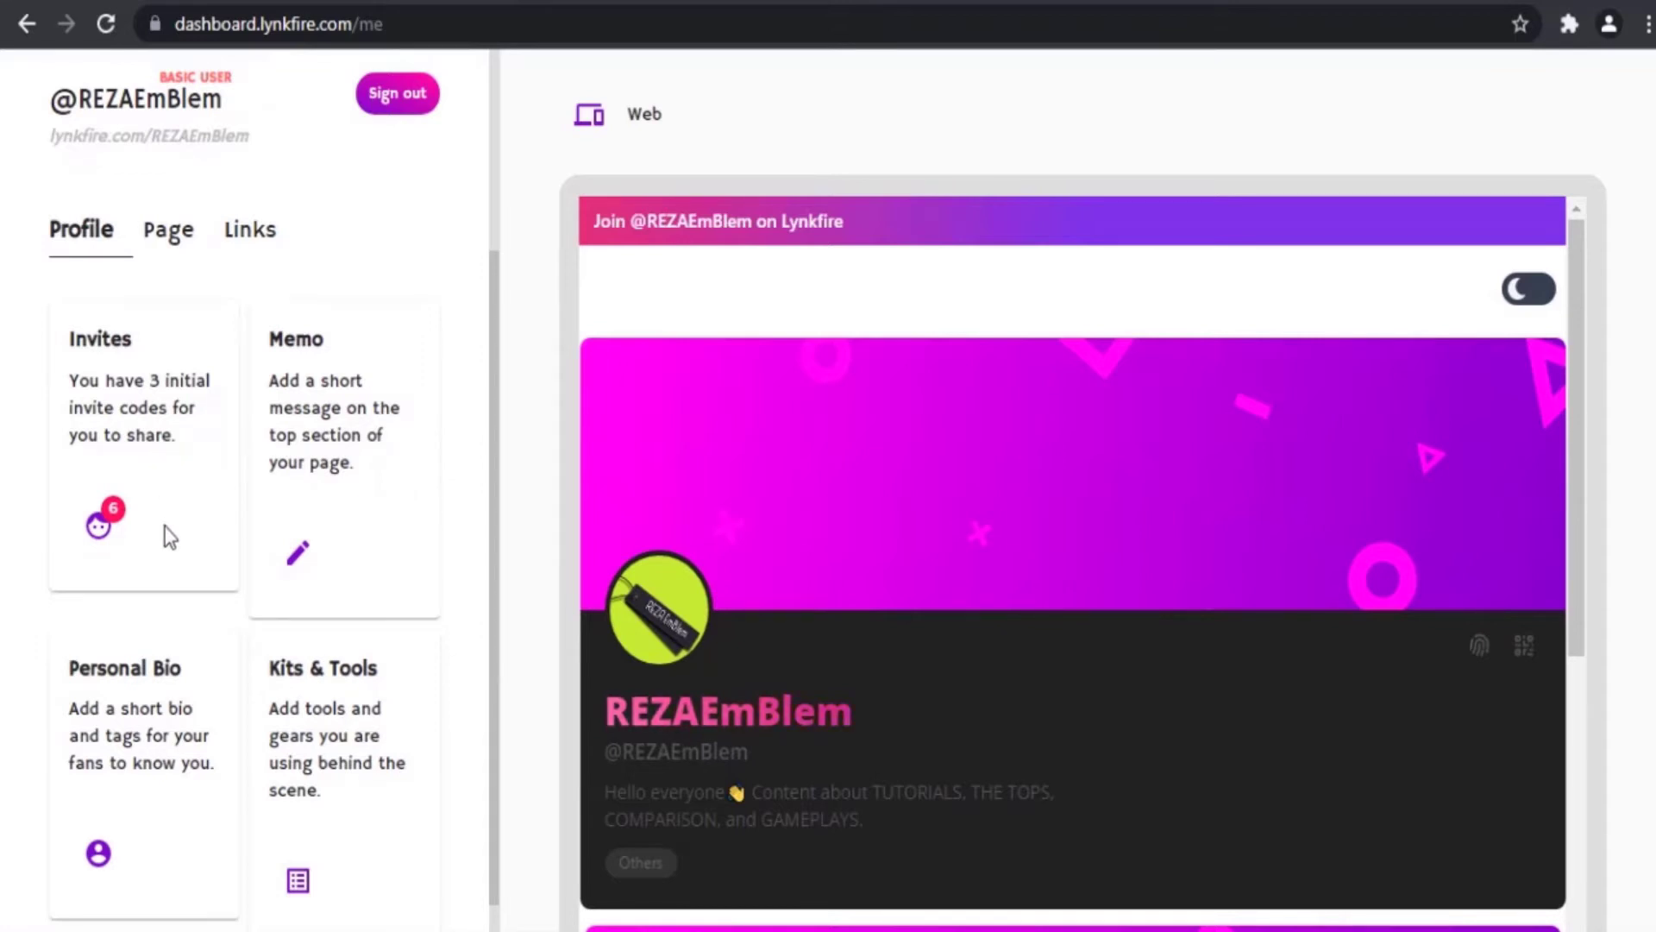
scroll(356, 577, down, 1)
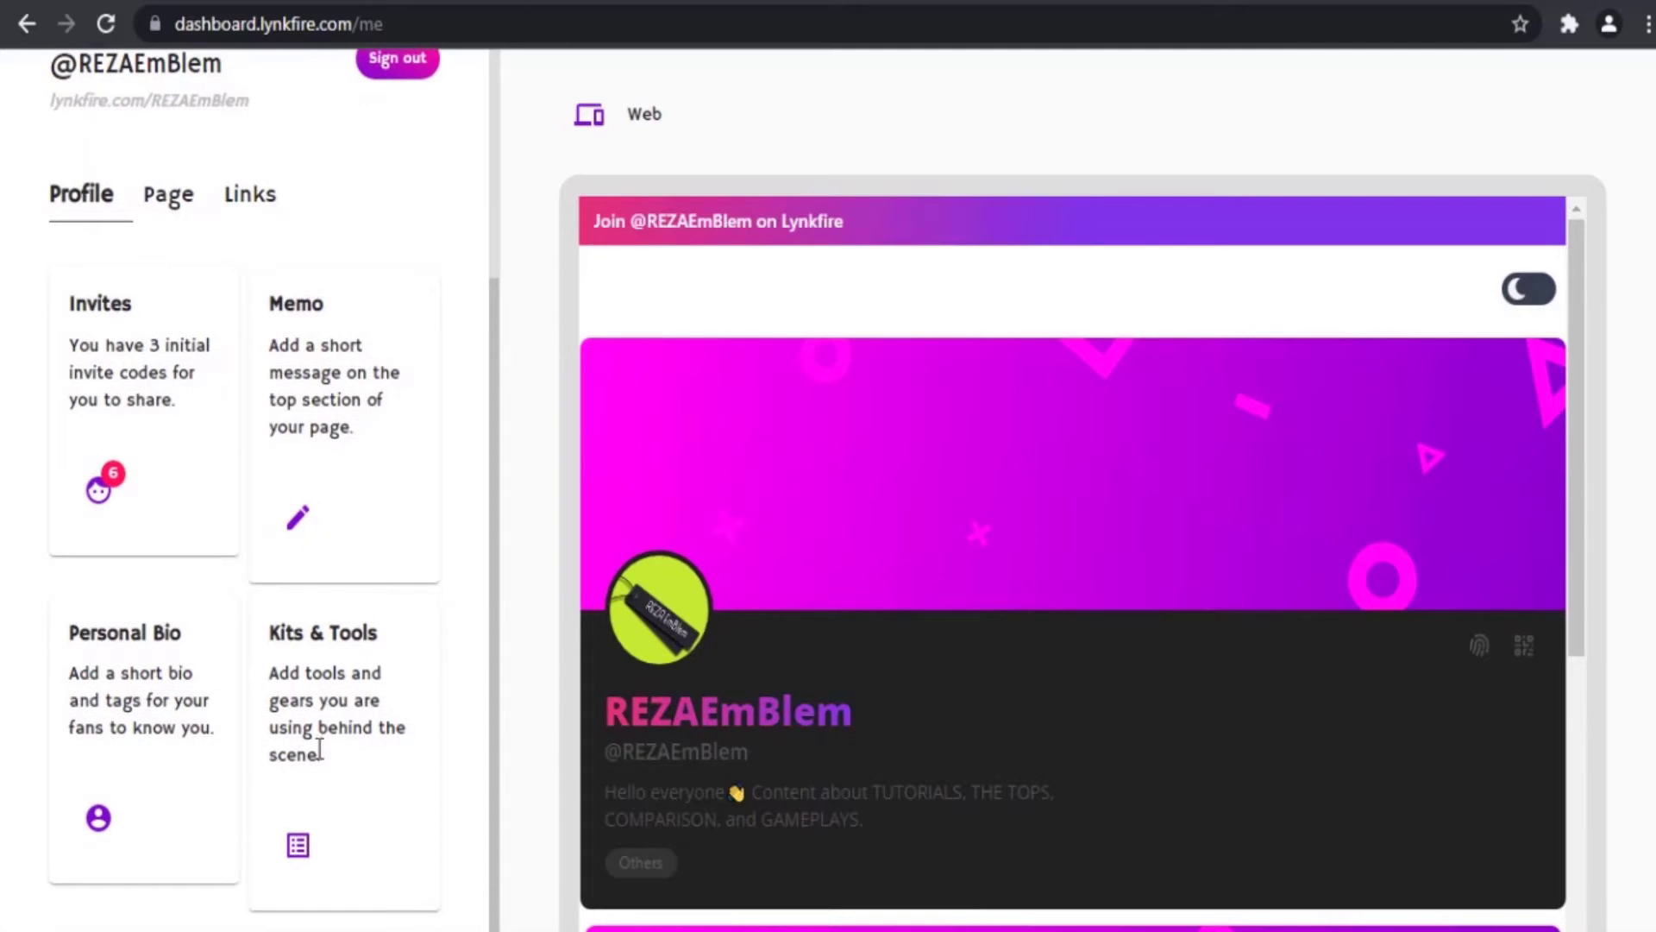
click(99, 828)
click(176, 539)
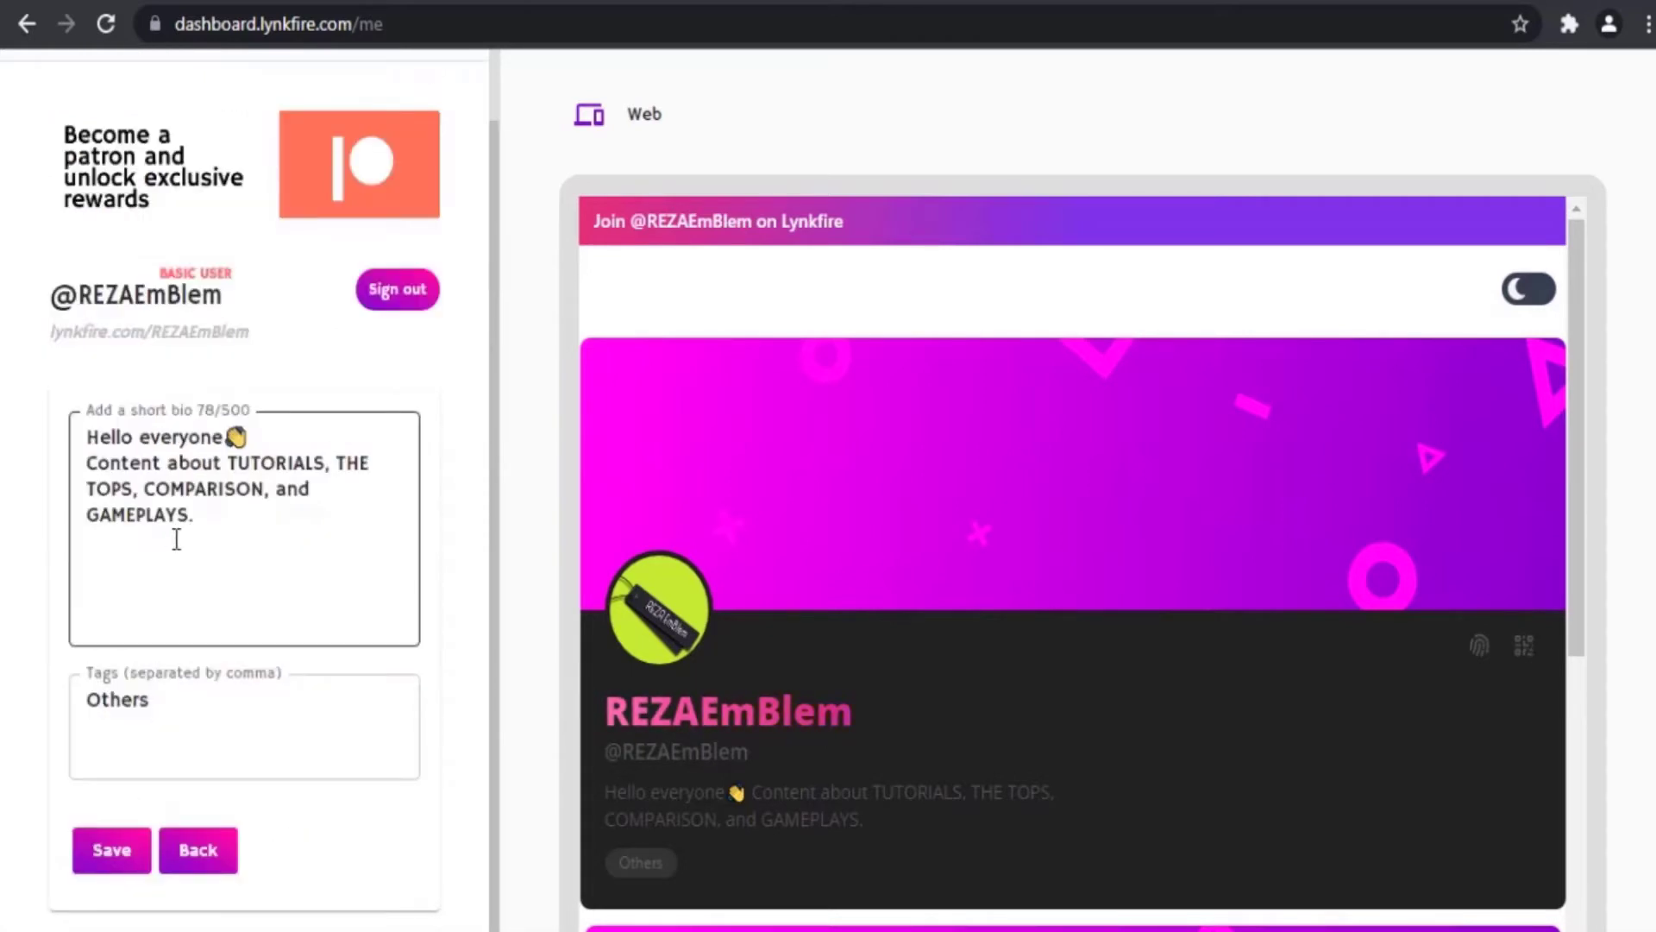
click(697, 811)
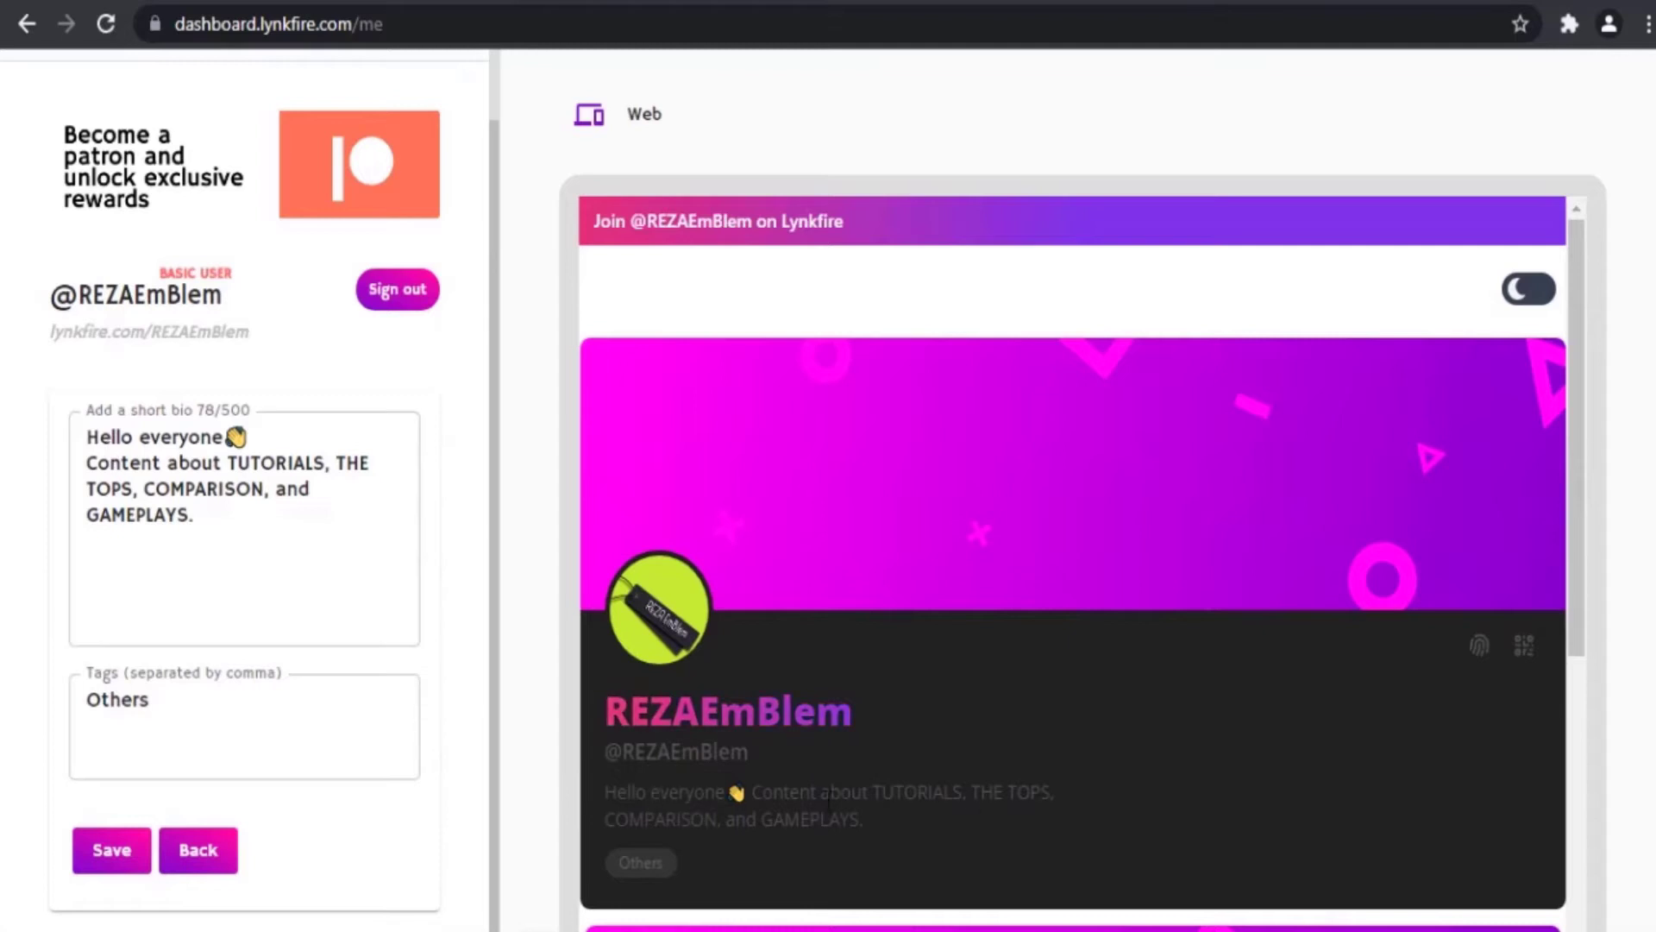
click(114, 592)
click(192, 737)
click(193, 868)
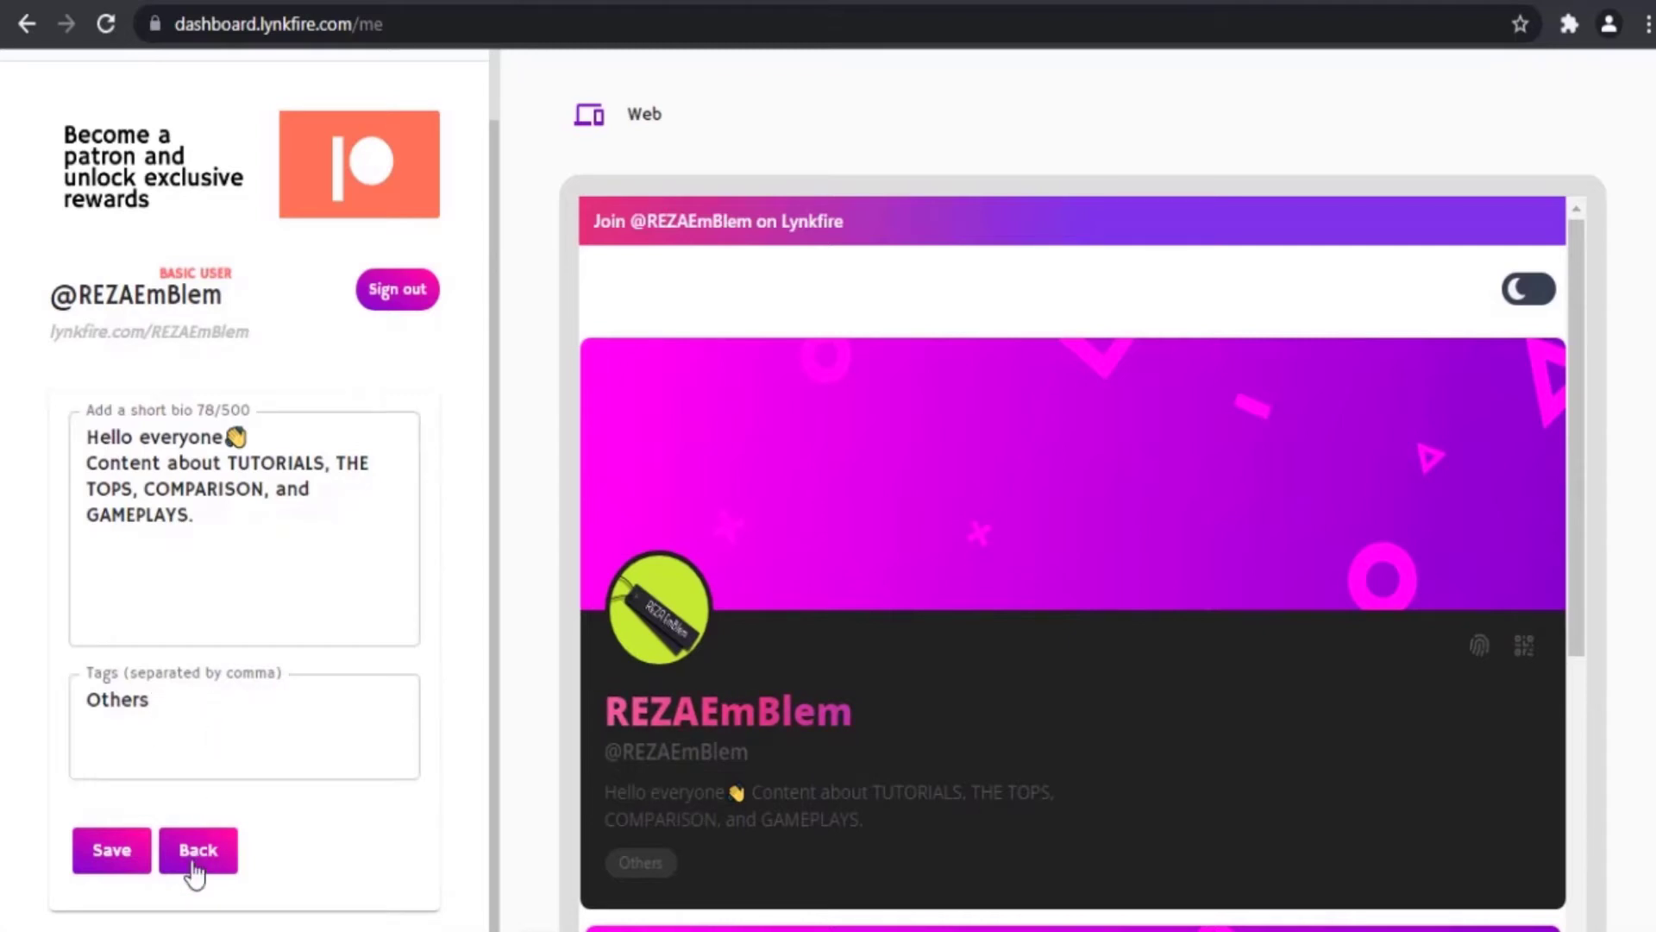
scroll(201, 863, down, 3)
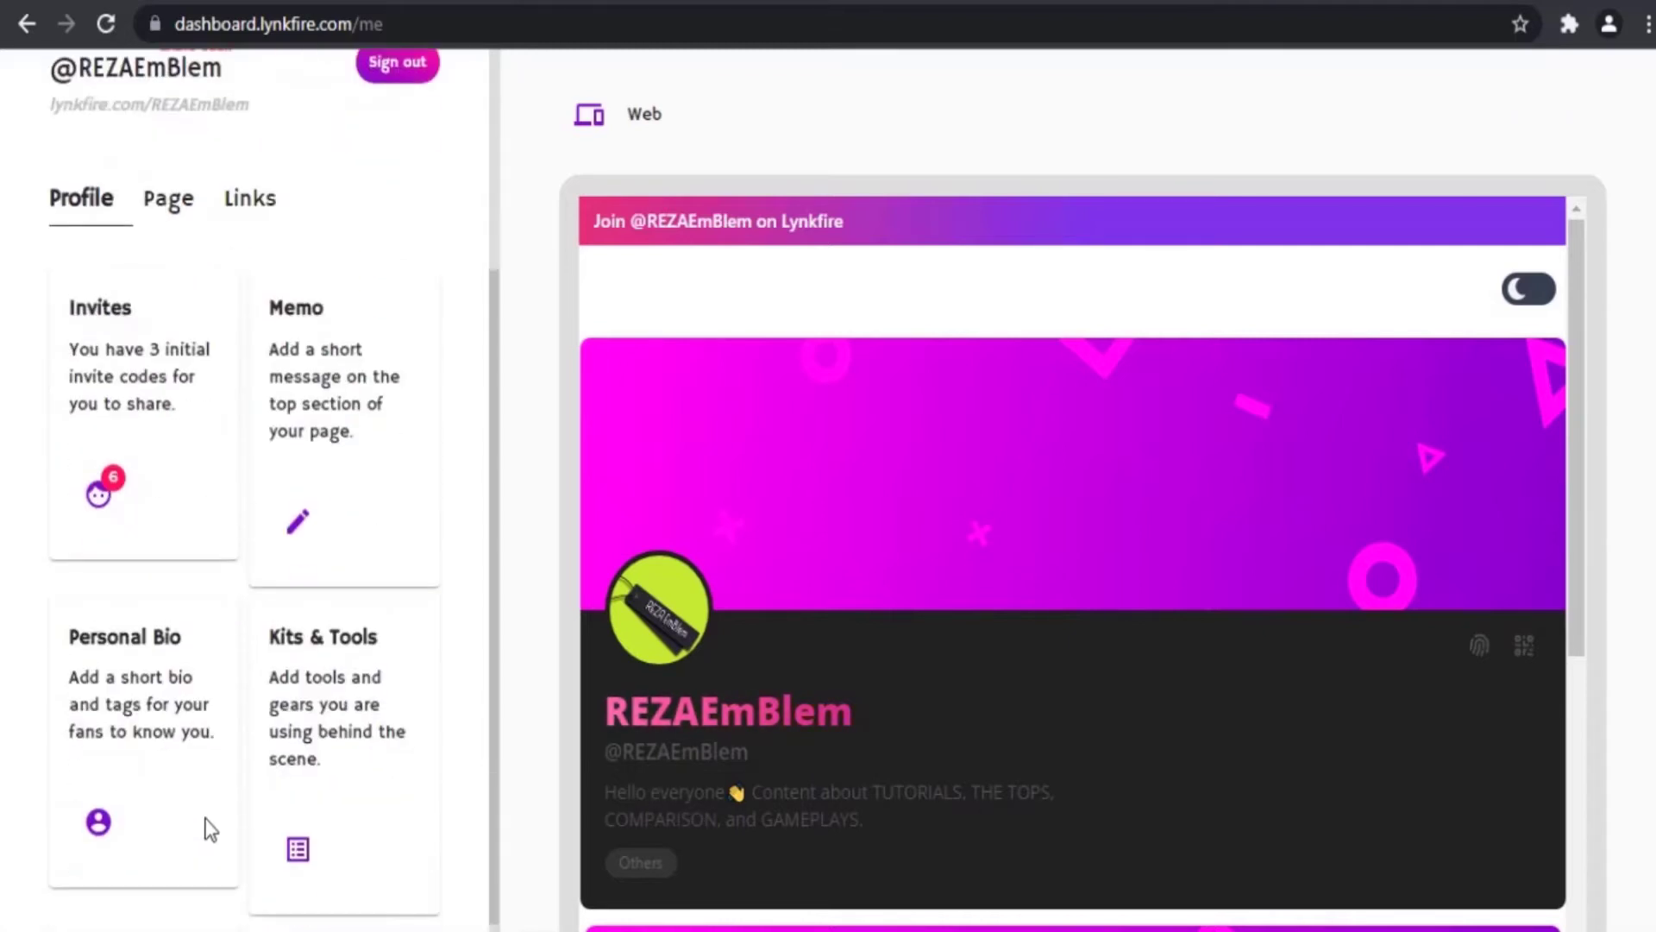
scroll(277, 805, down, 2)
click(298, 848)
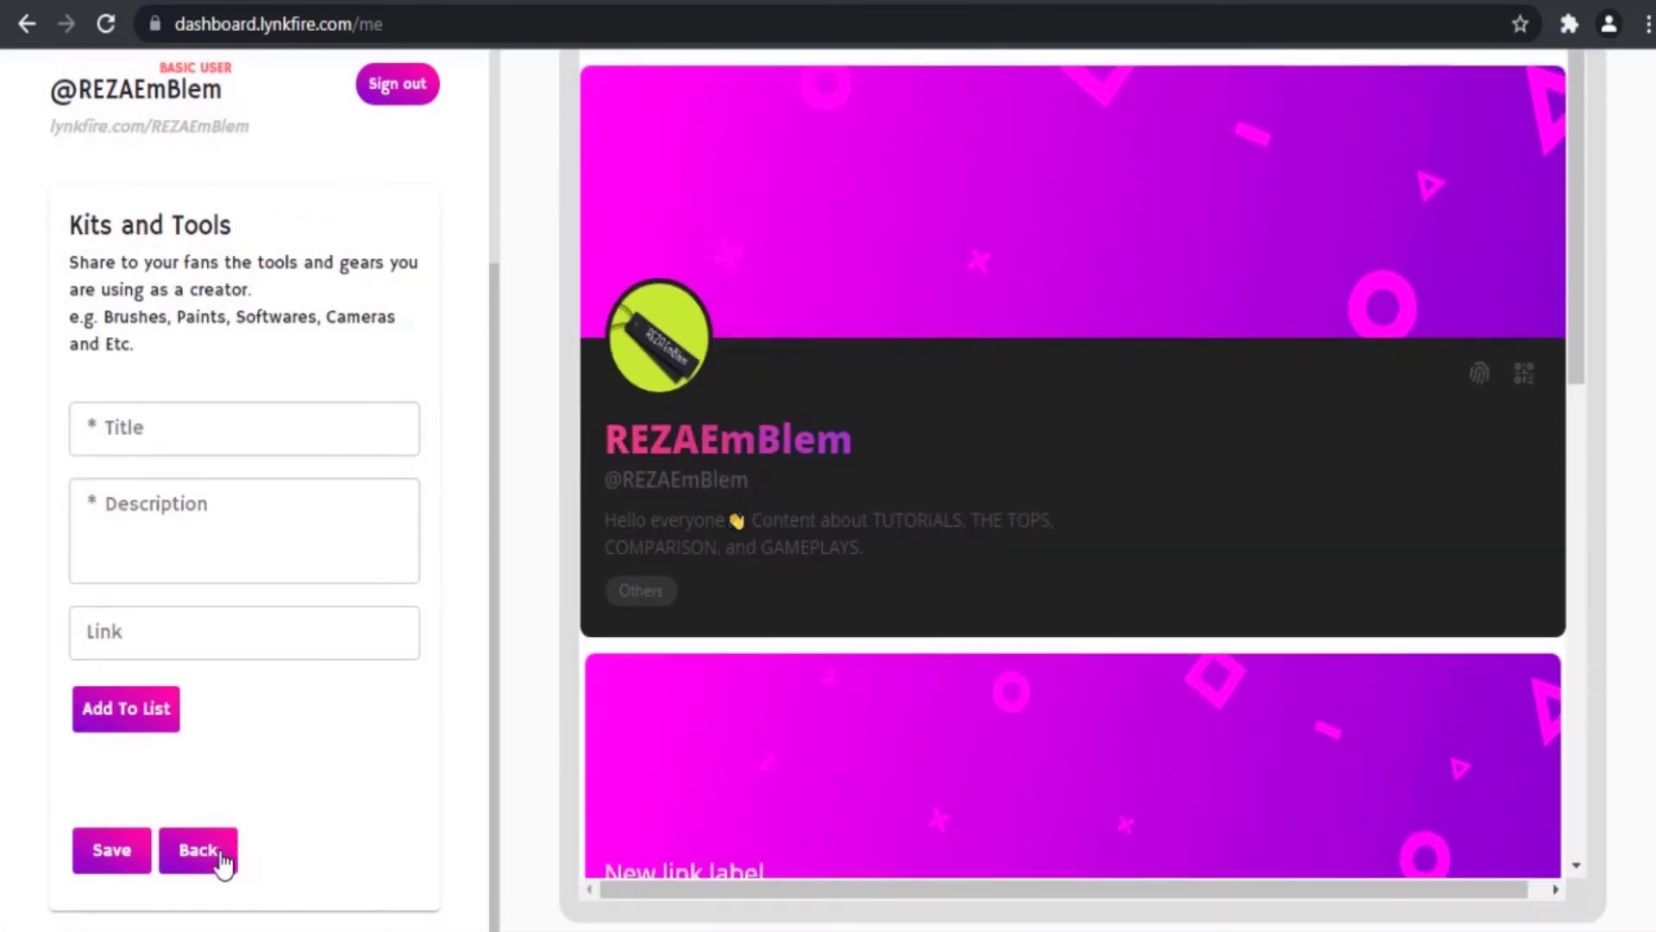
click(222, 854)
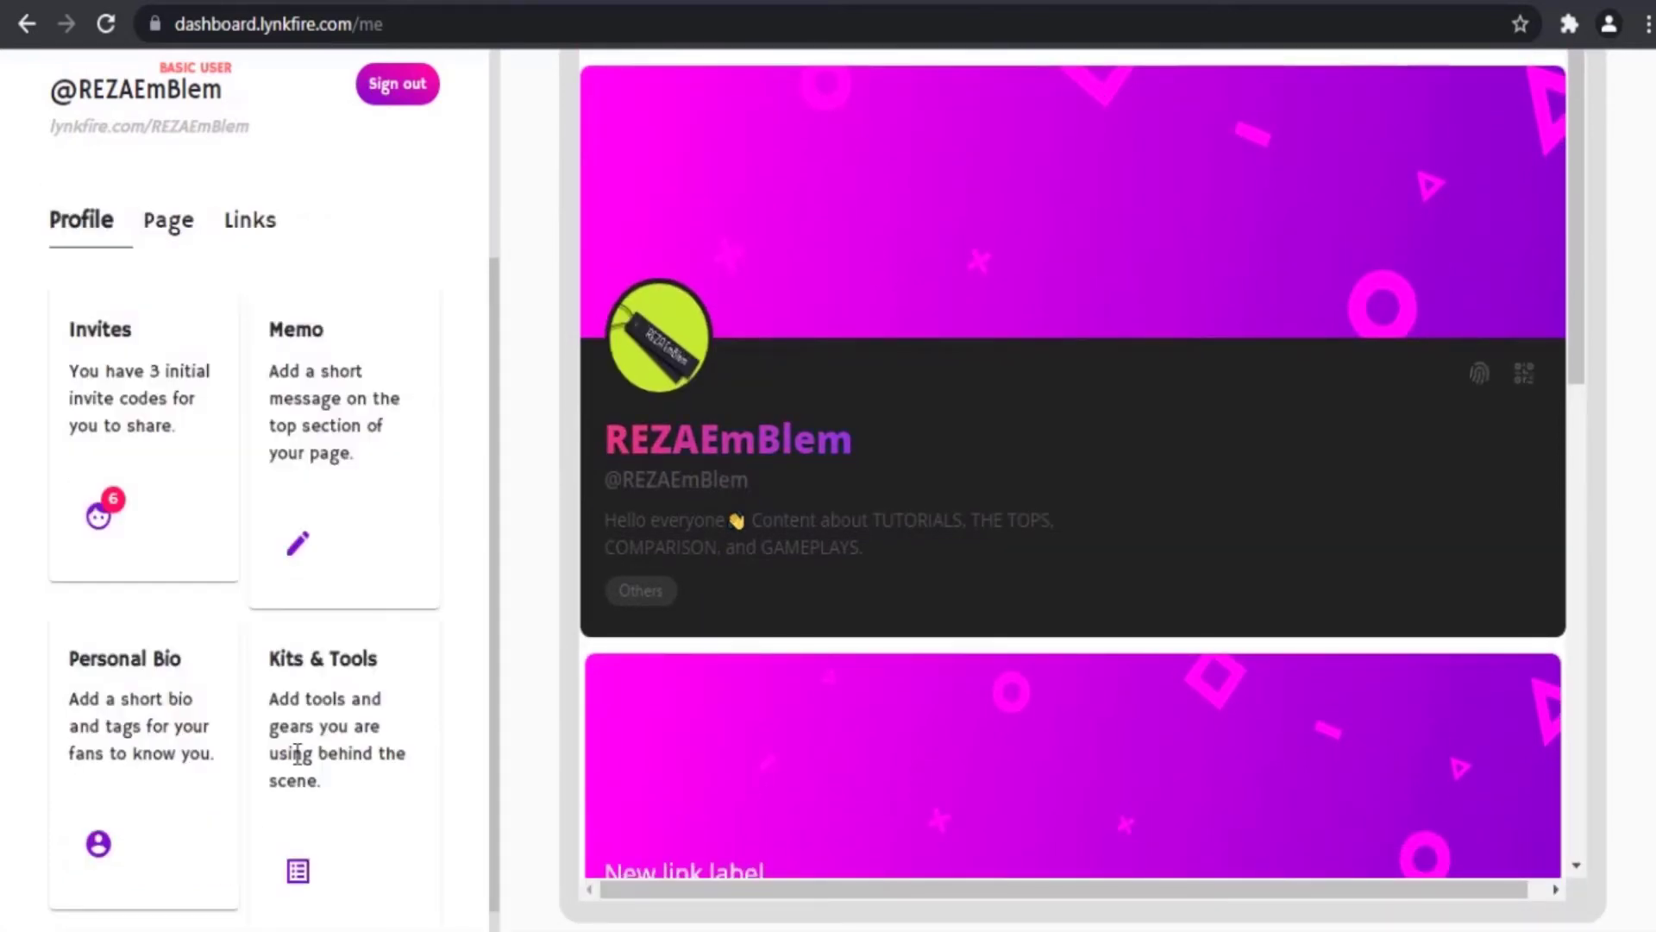
scroll(303, 735, up, 2)
click(290, 680)
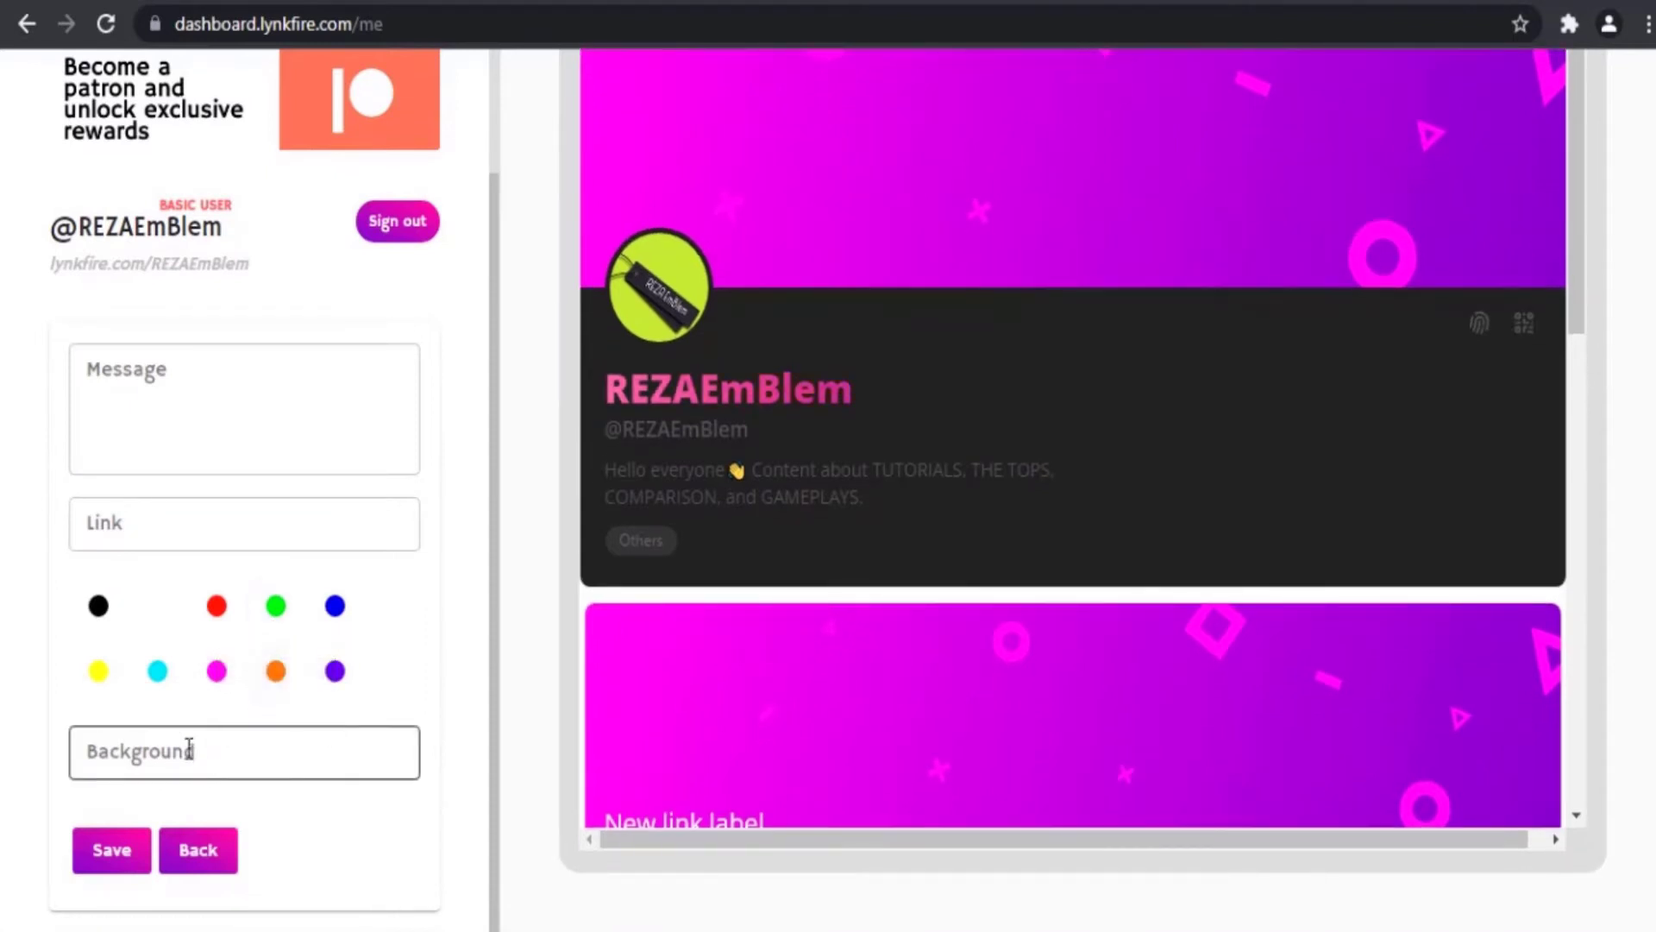
click(200, 856)
scroll(176, 549, up, 2)
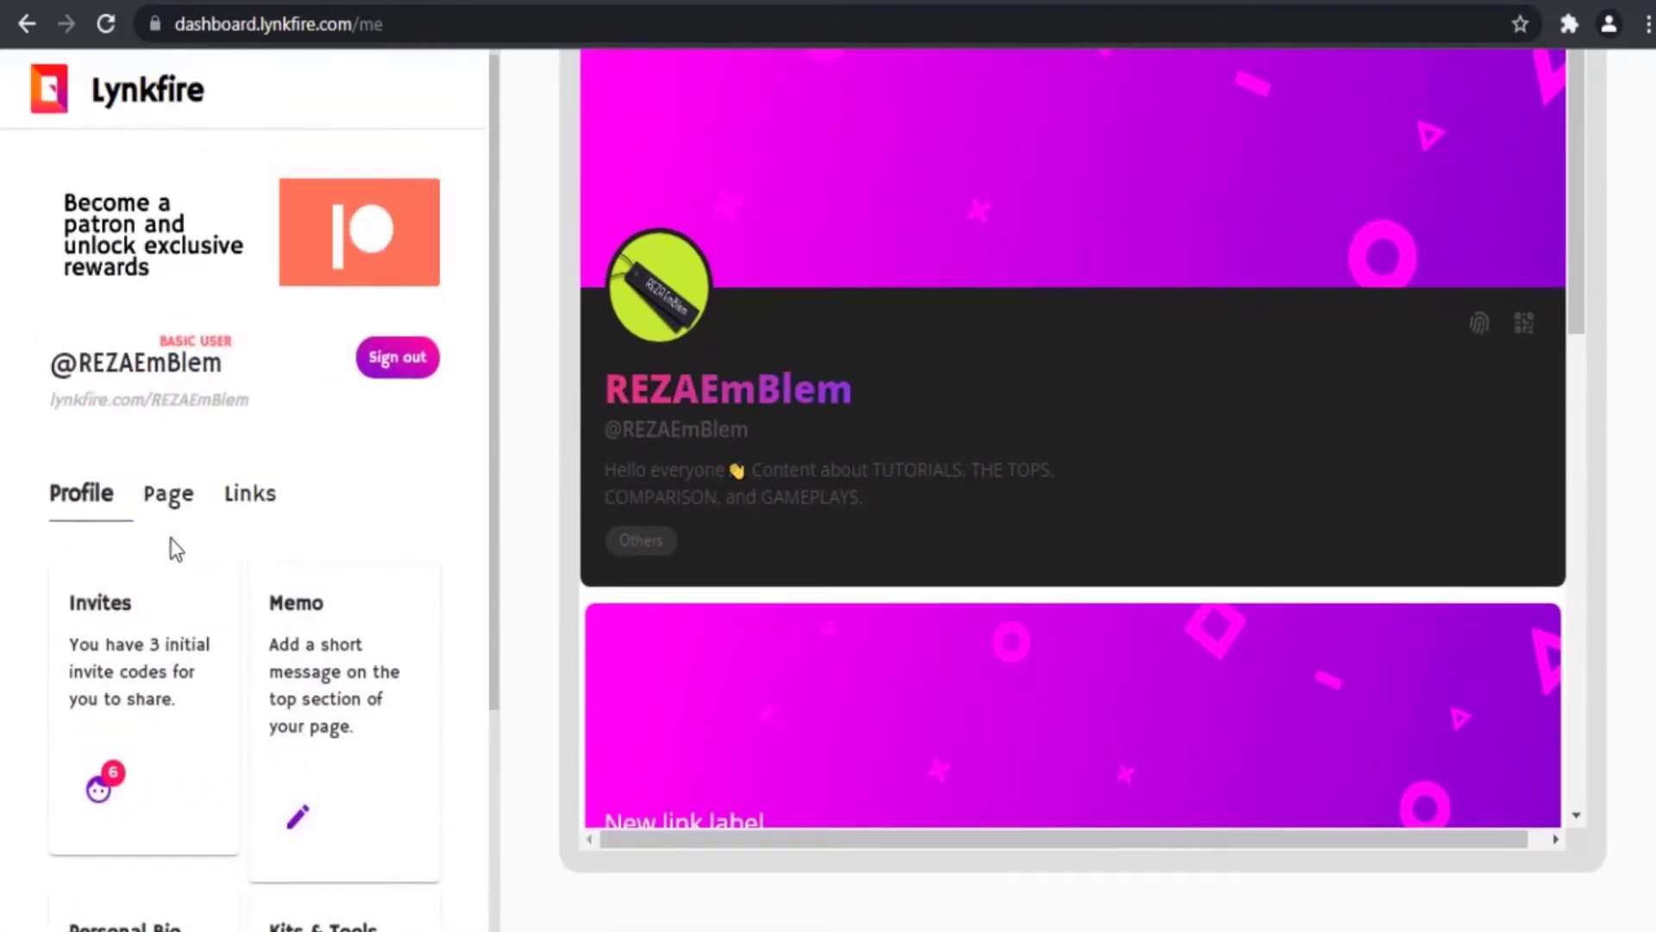
Step: In the Page tab's Theme card, try Light Mode and leave the page in Dark Mode
click(170, 508)
scroll(376, 509, down, 2)
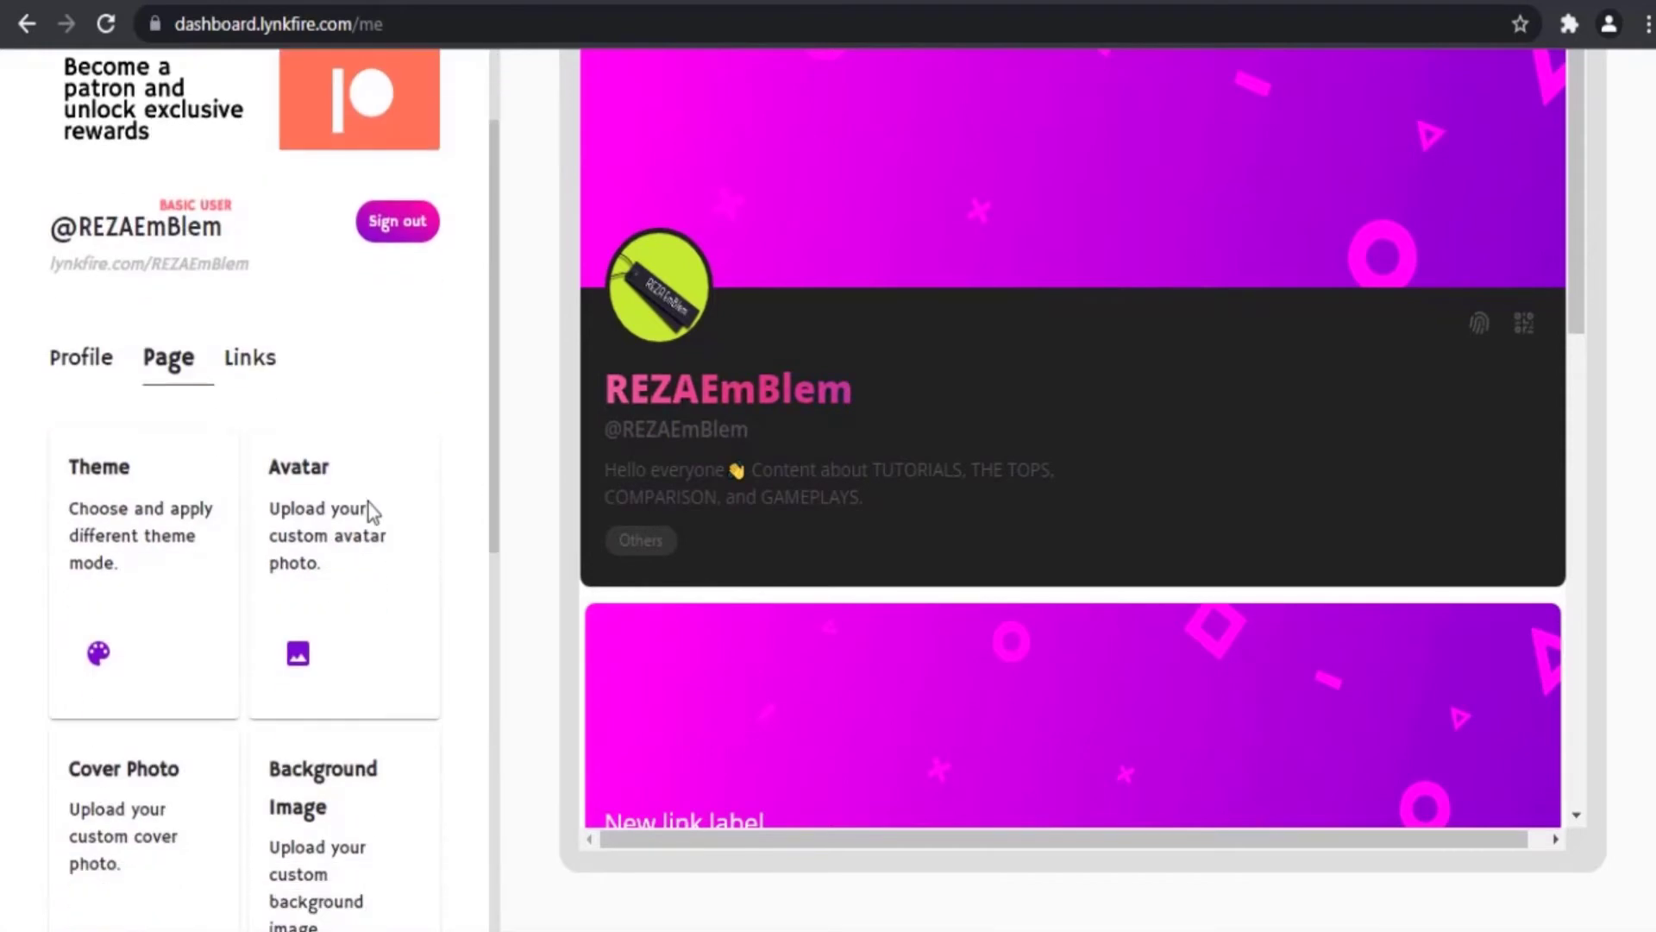
click(115, 666)
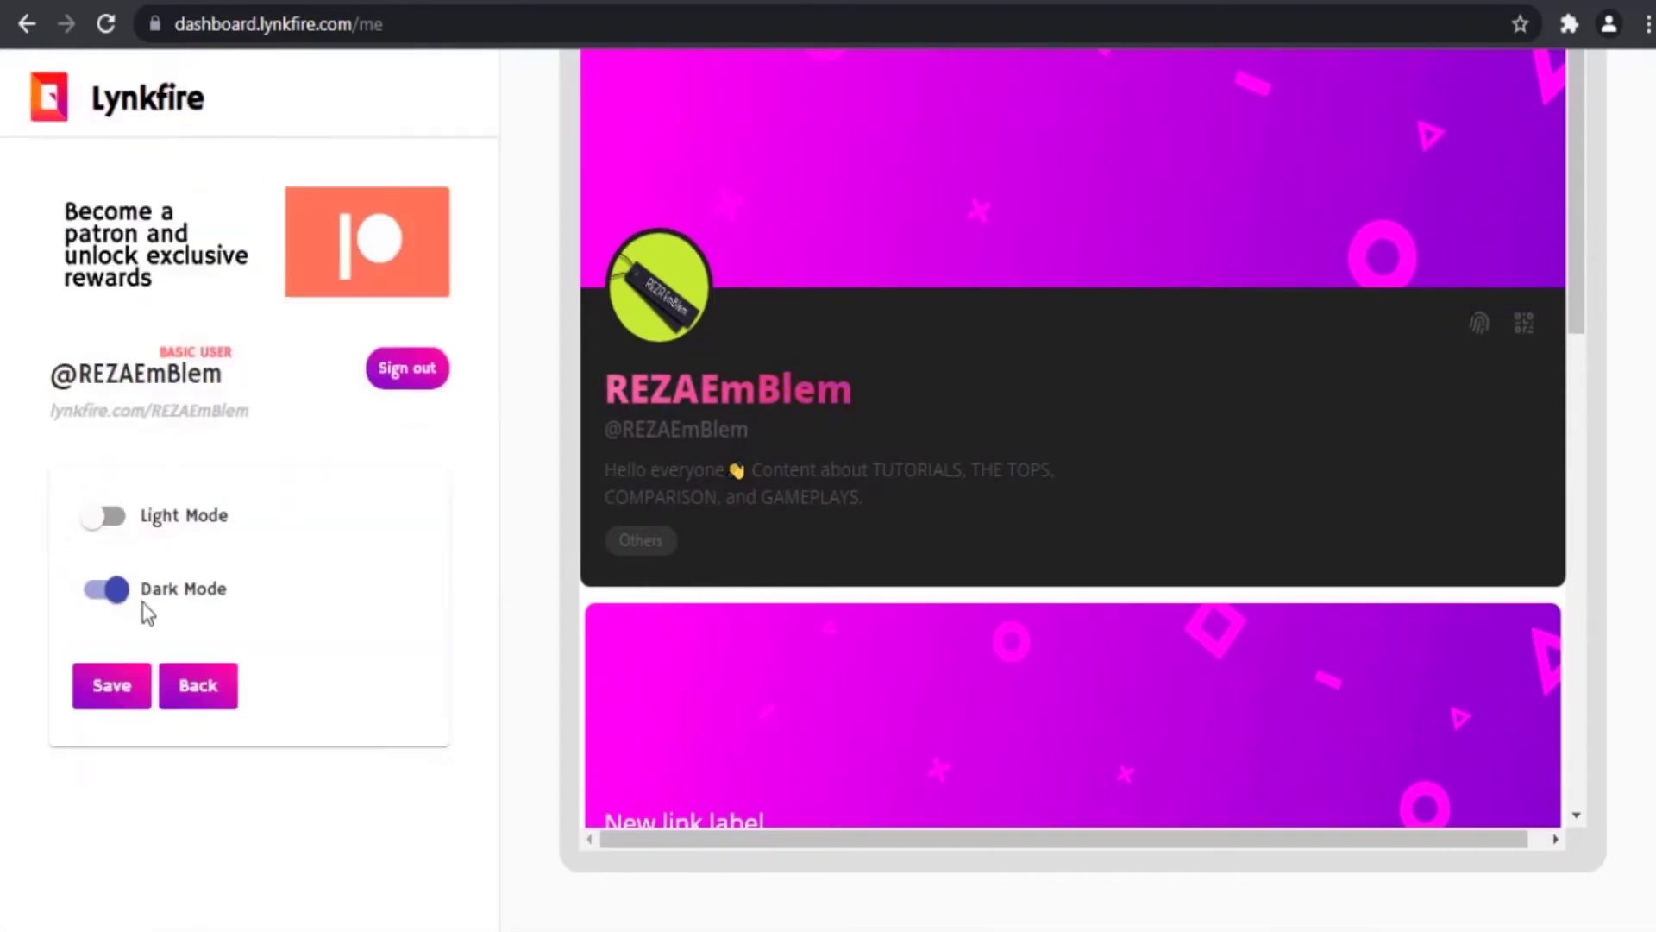
click(104, 516)
scroll(979, 658, up, 3)
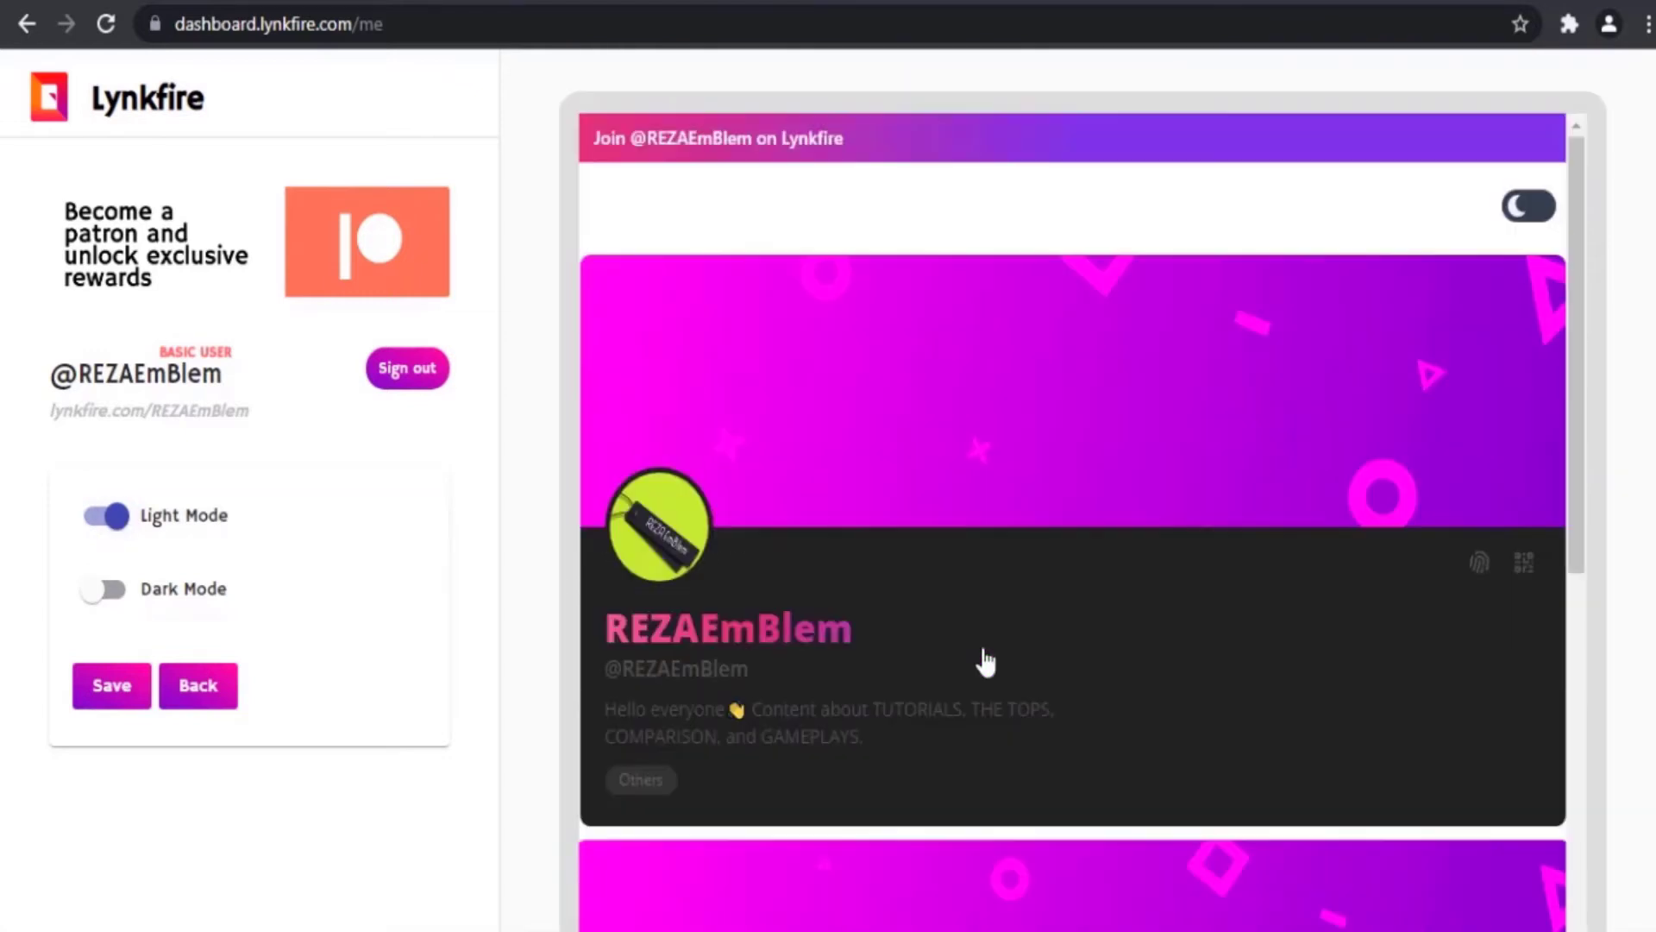
click(1530, 241)
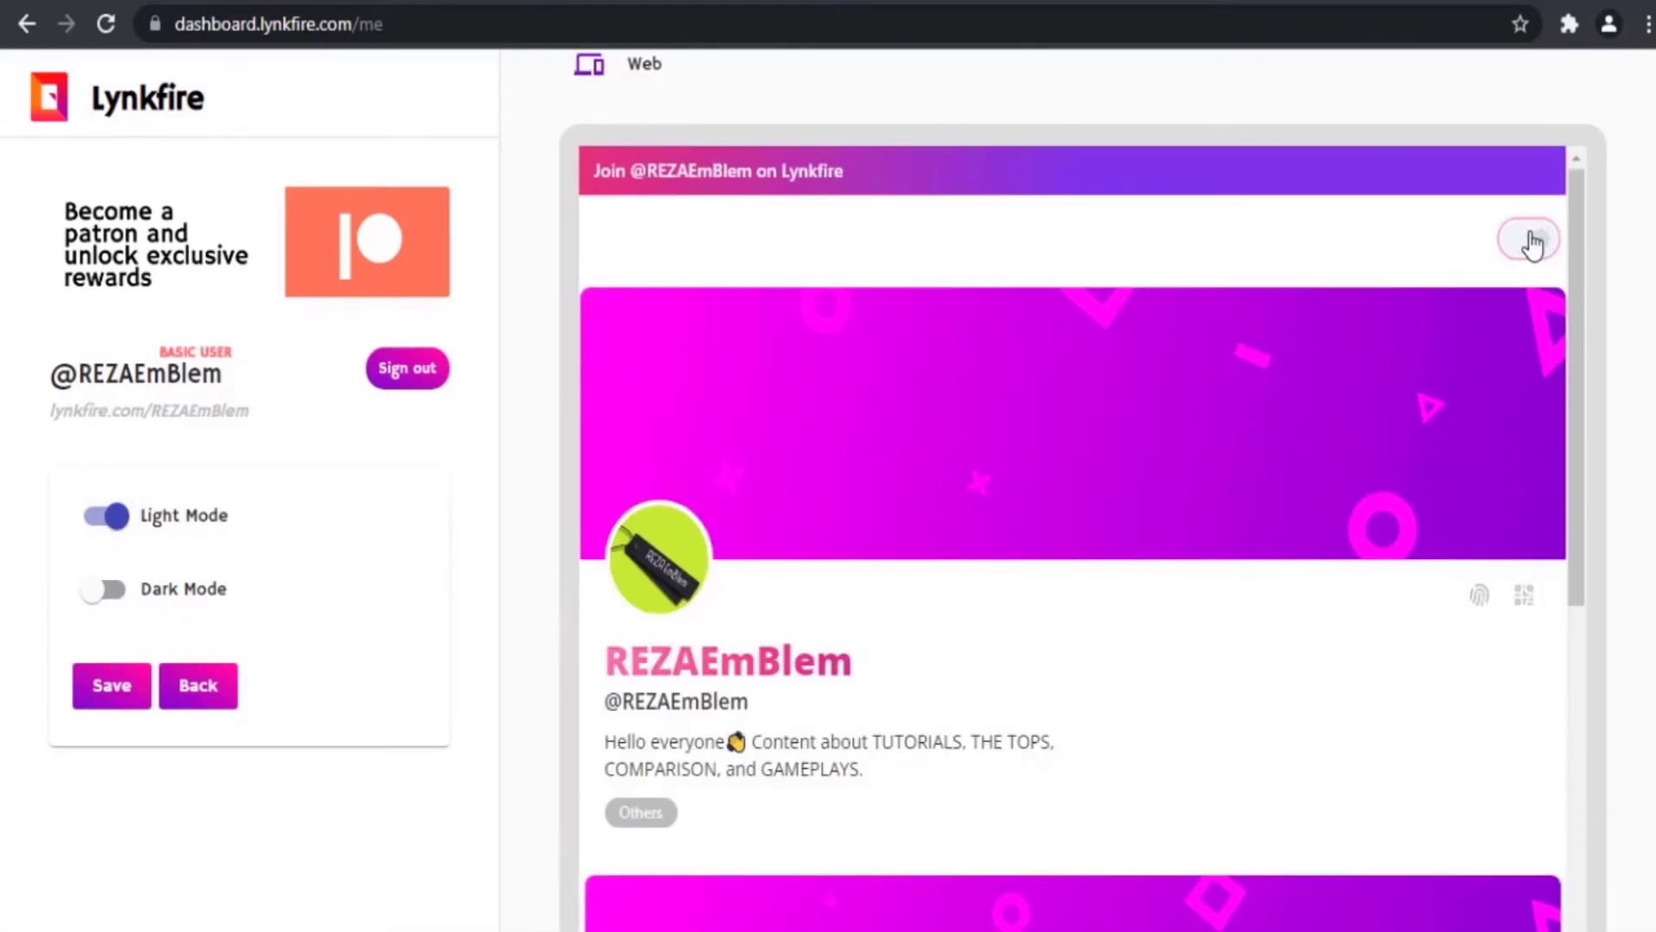
click(1530, 241)
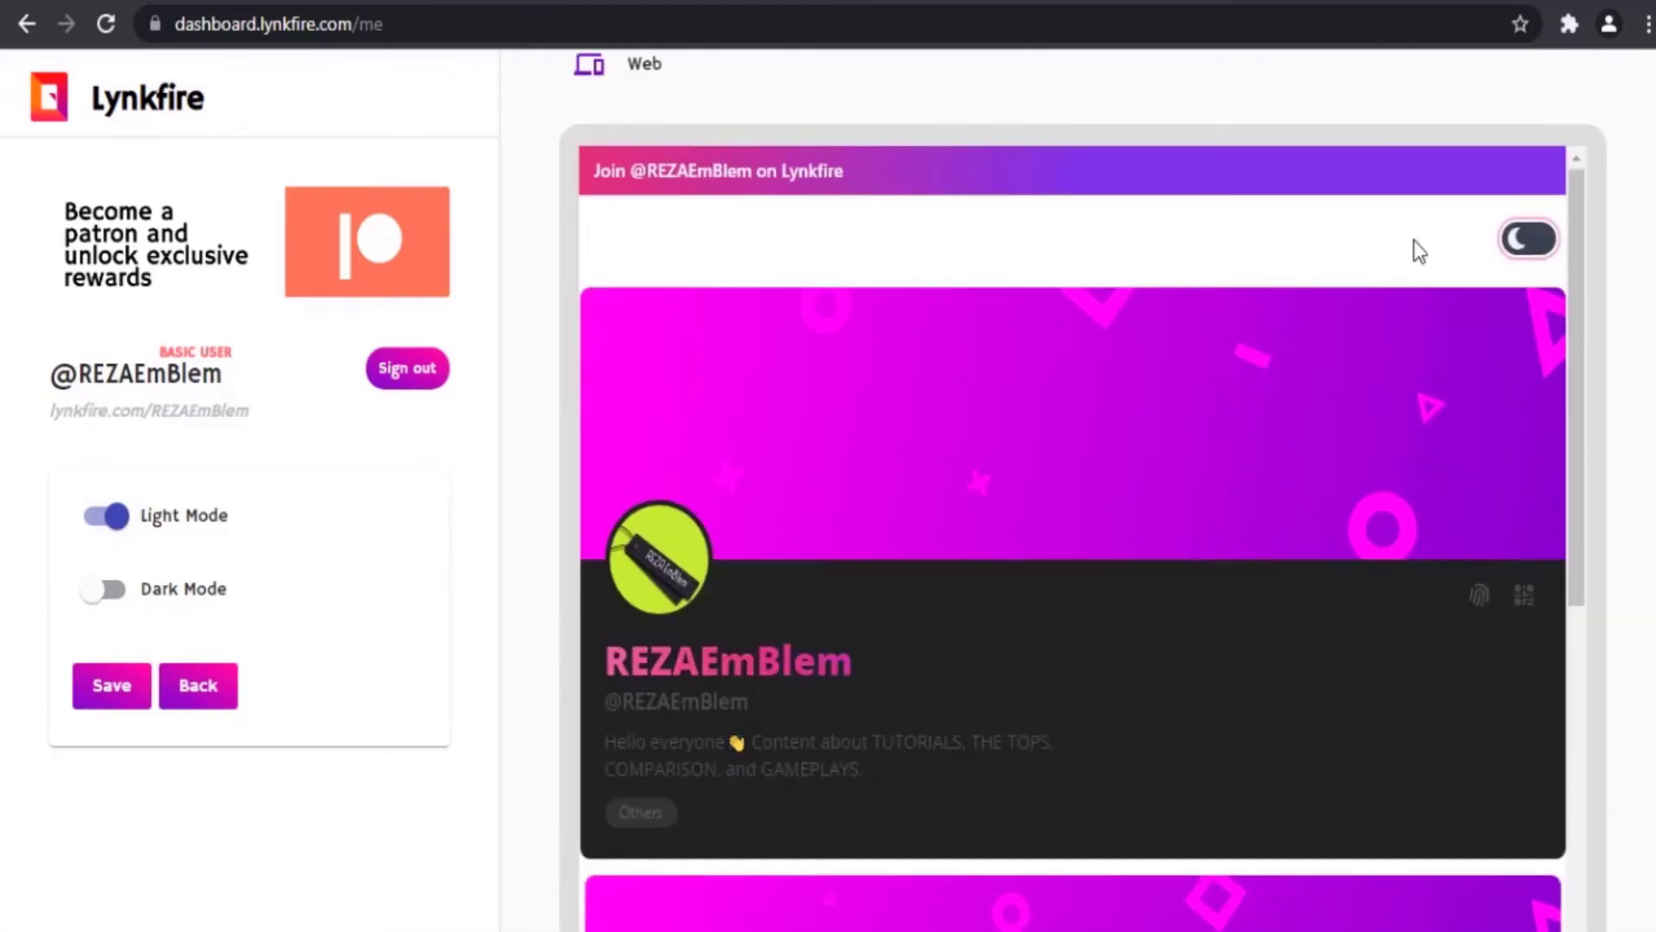
click(108, 594)
click(197, 686)
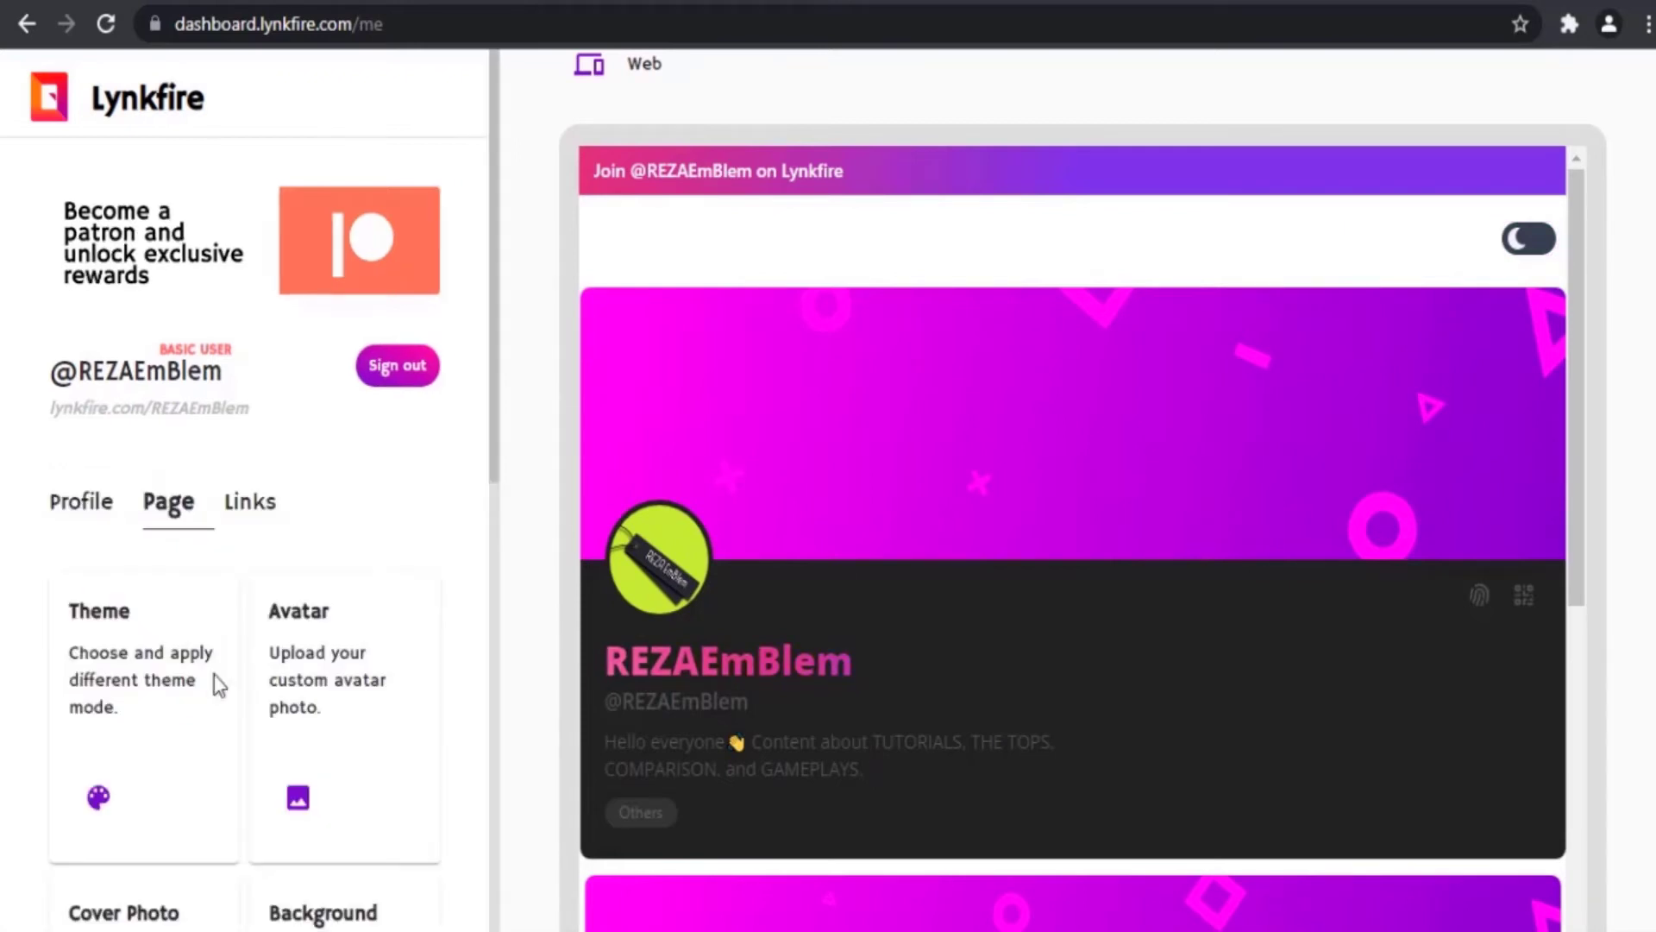
Step: Look at the Avatar card and leave the current avatar unchanged
scroll(258, 638, down, 2)
click(299, 671)
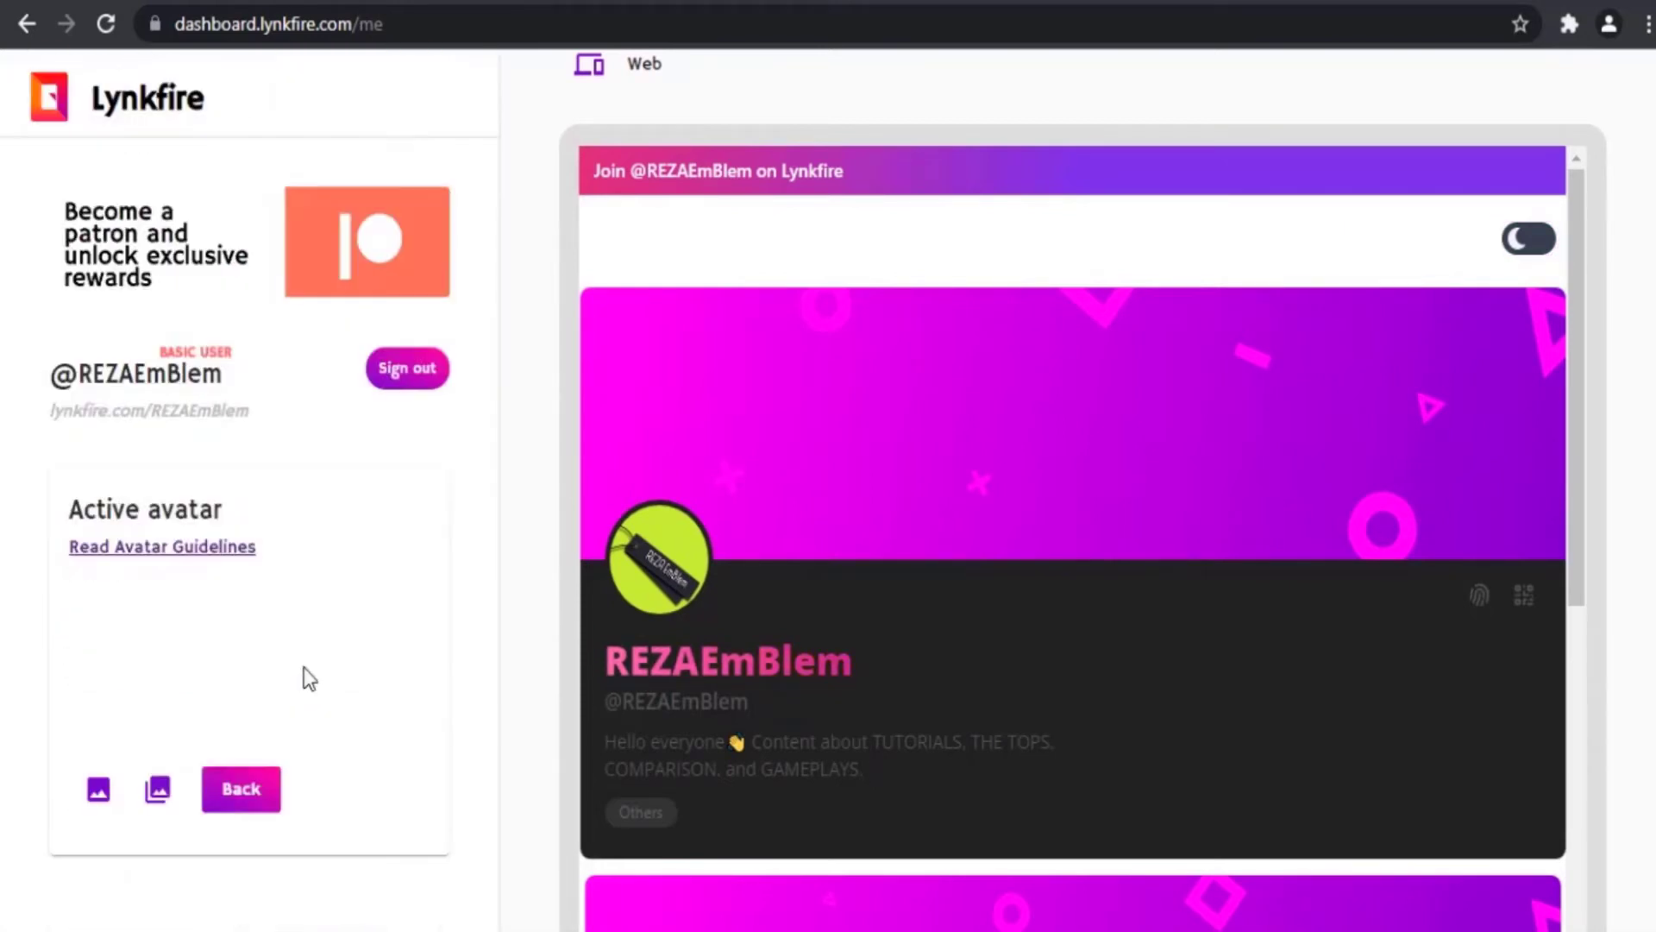
scroll(259, 647, down, 1)
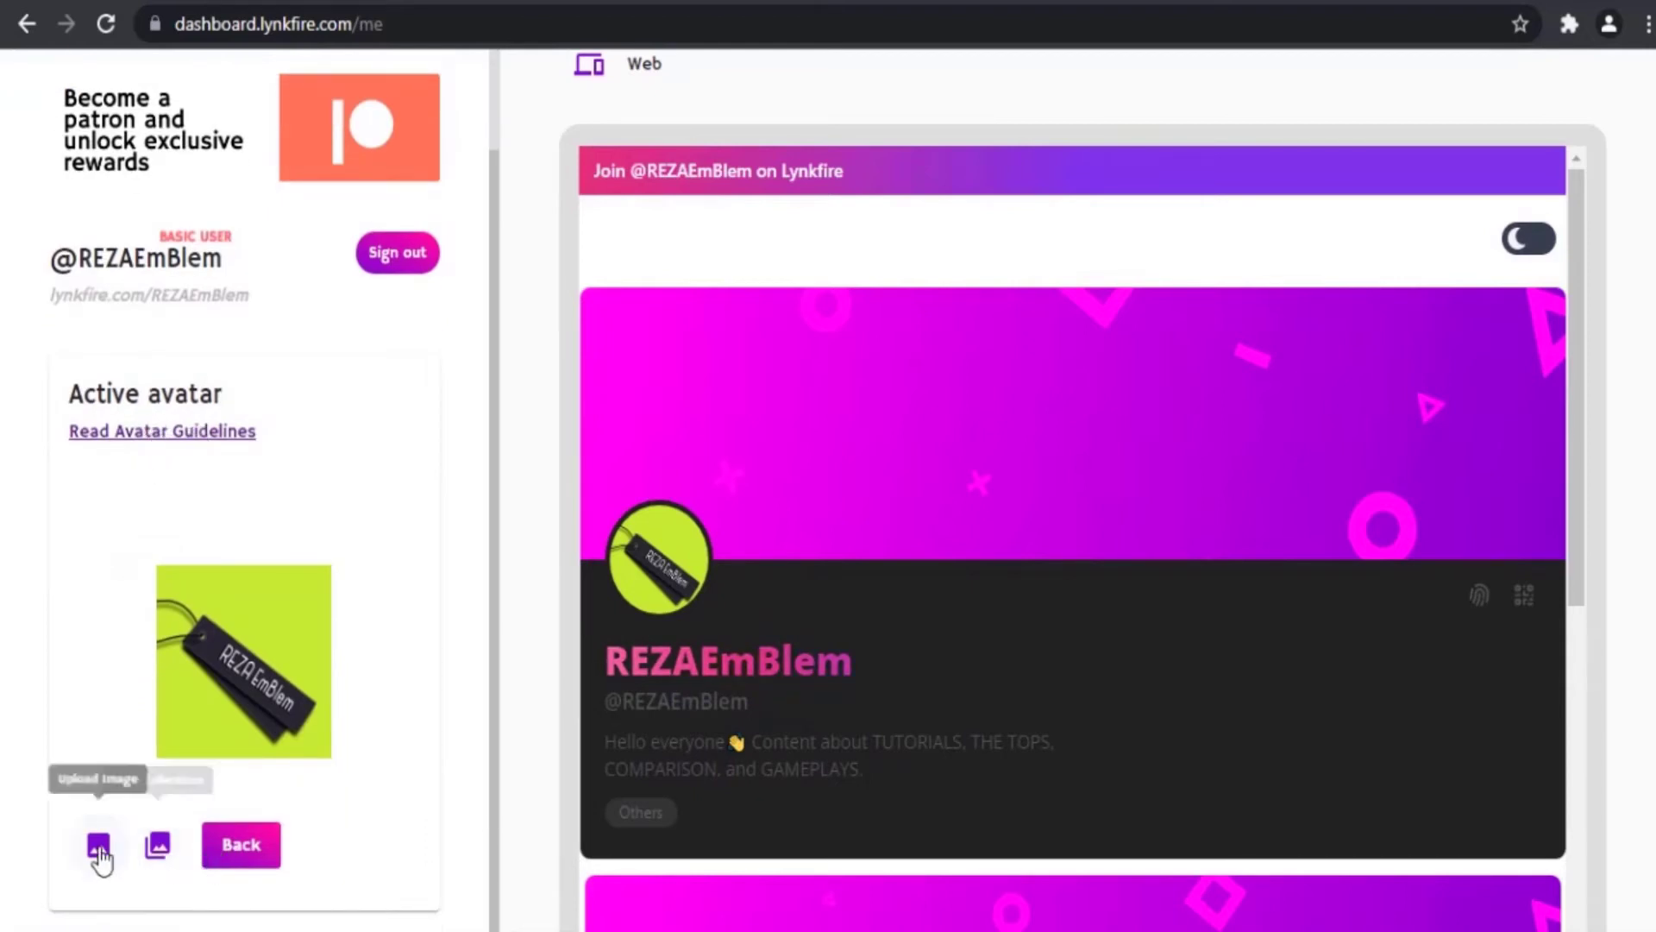
click(245, 850)
scroll(259, 716, down, 3)
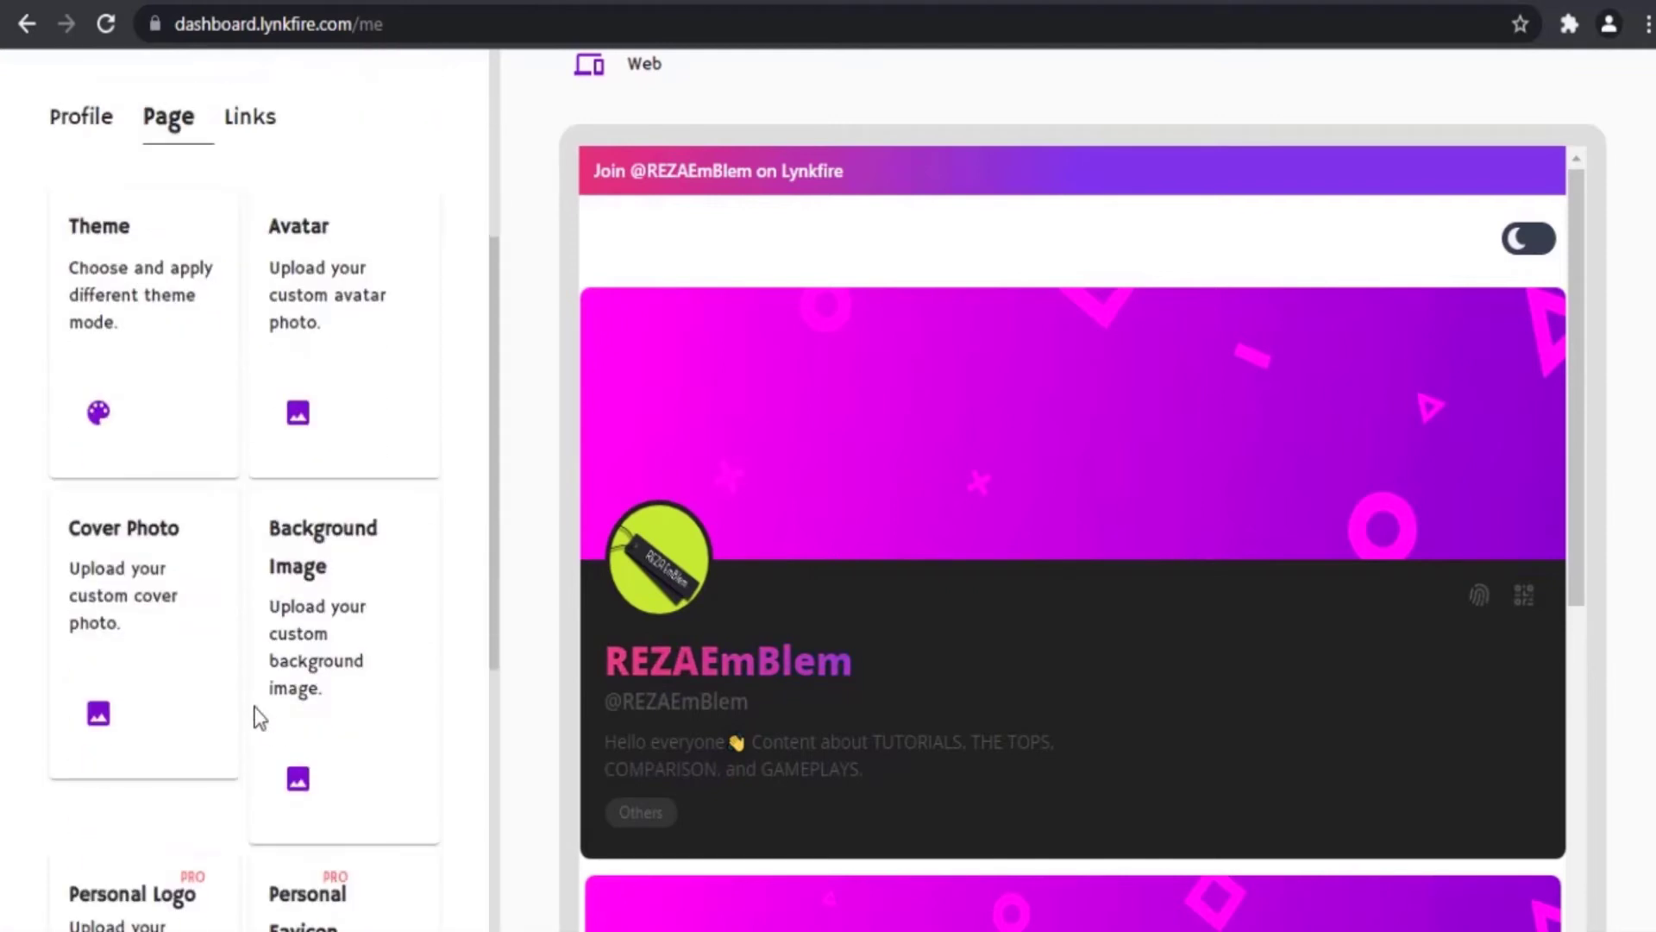
Step: Upload a cropped Twitter header(desktop).png as the cover photo and preview the page in mobile layout
click(93, 723)
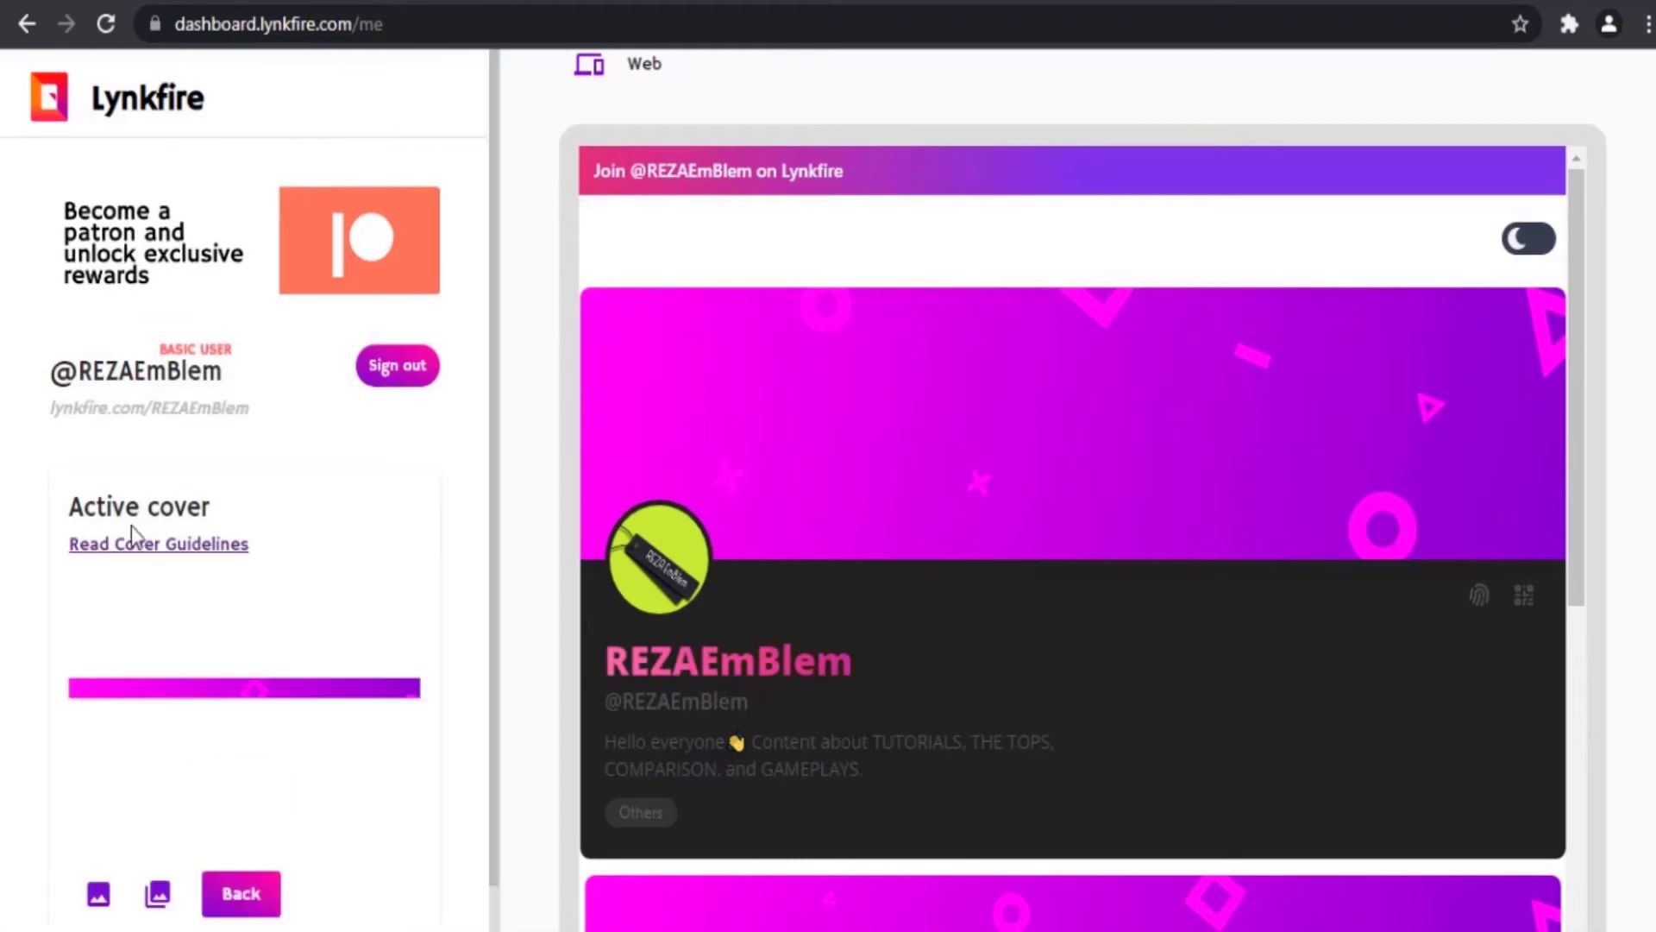
scroll(112, 802, down, 1)
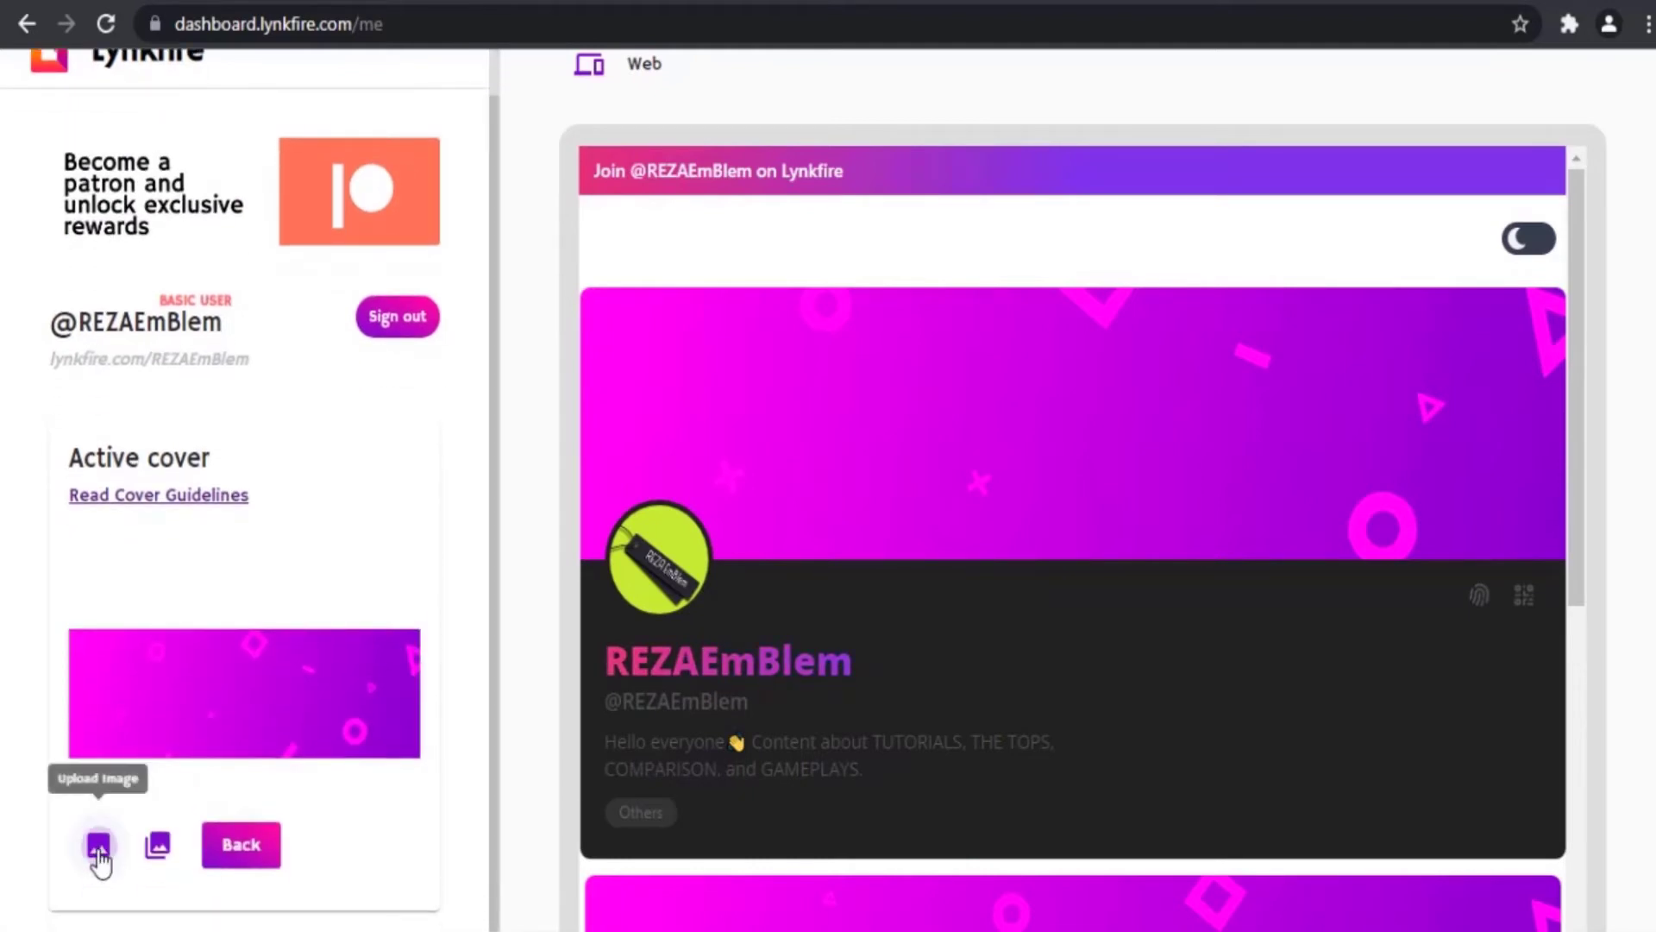
click(73, 841)
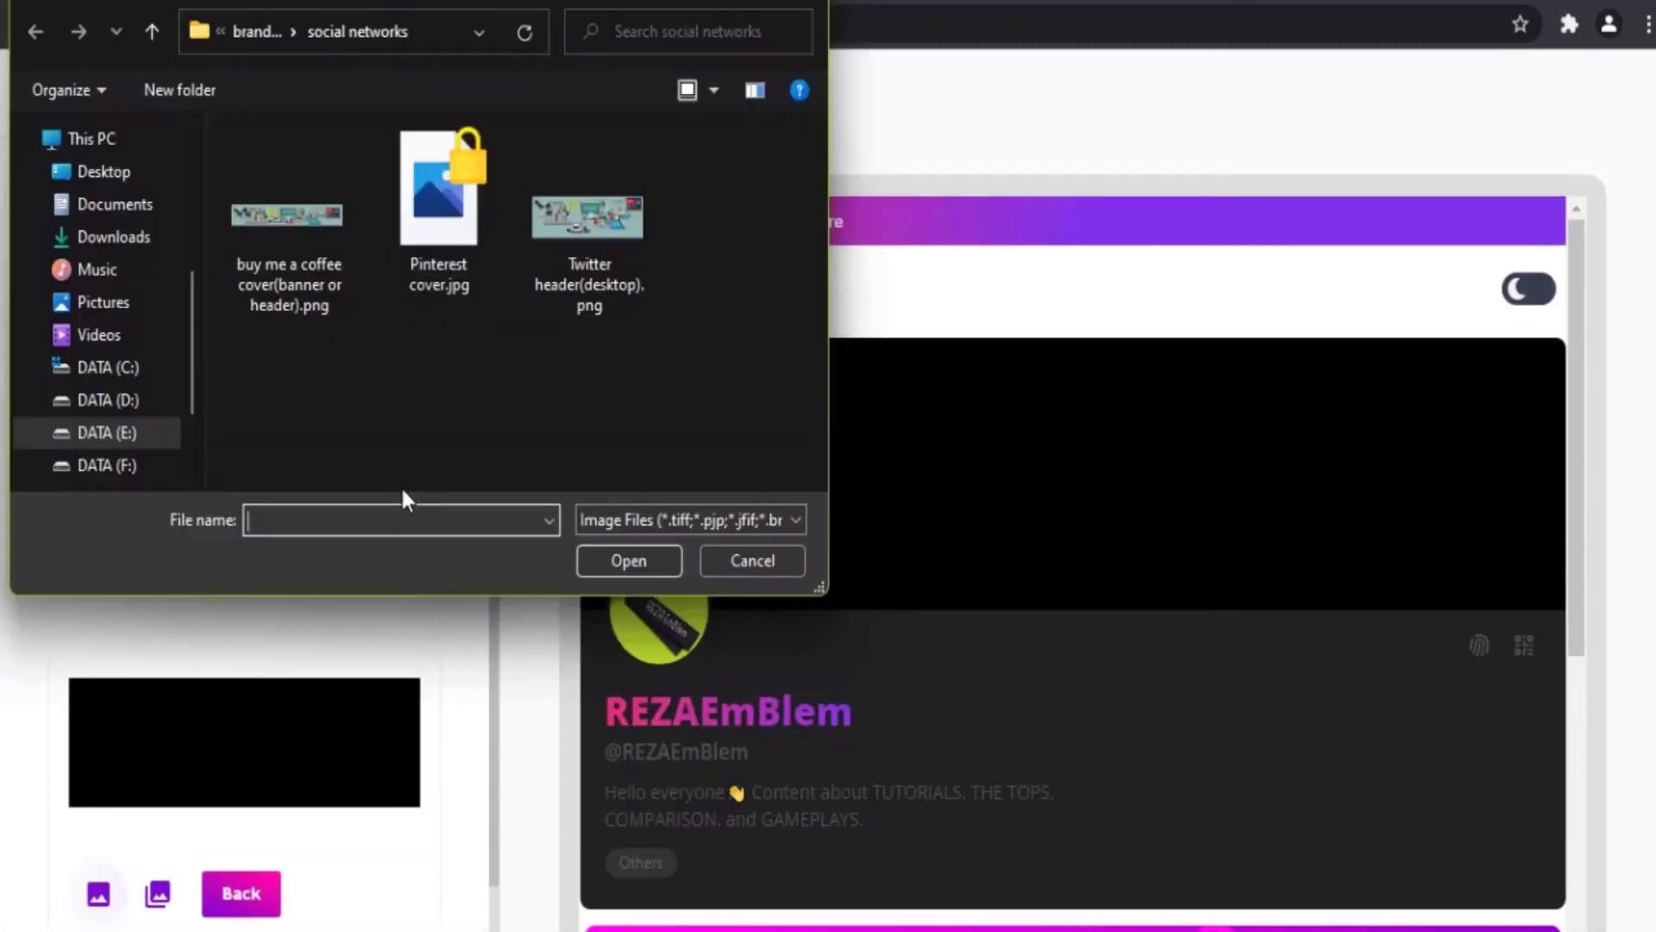
click(558, 257)
click(623, 563)
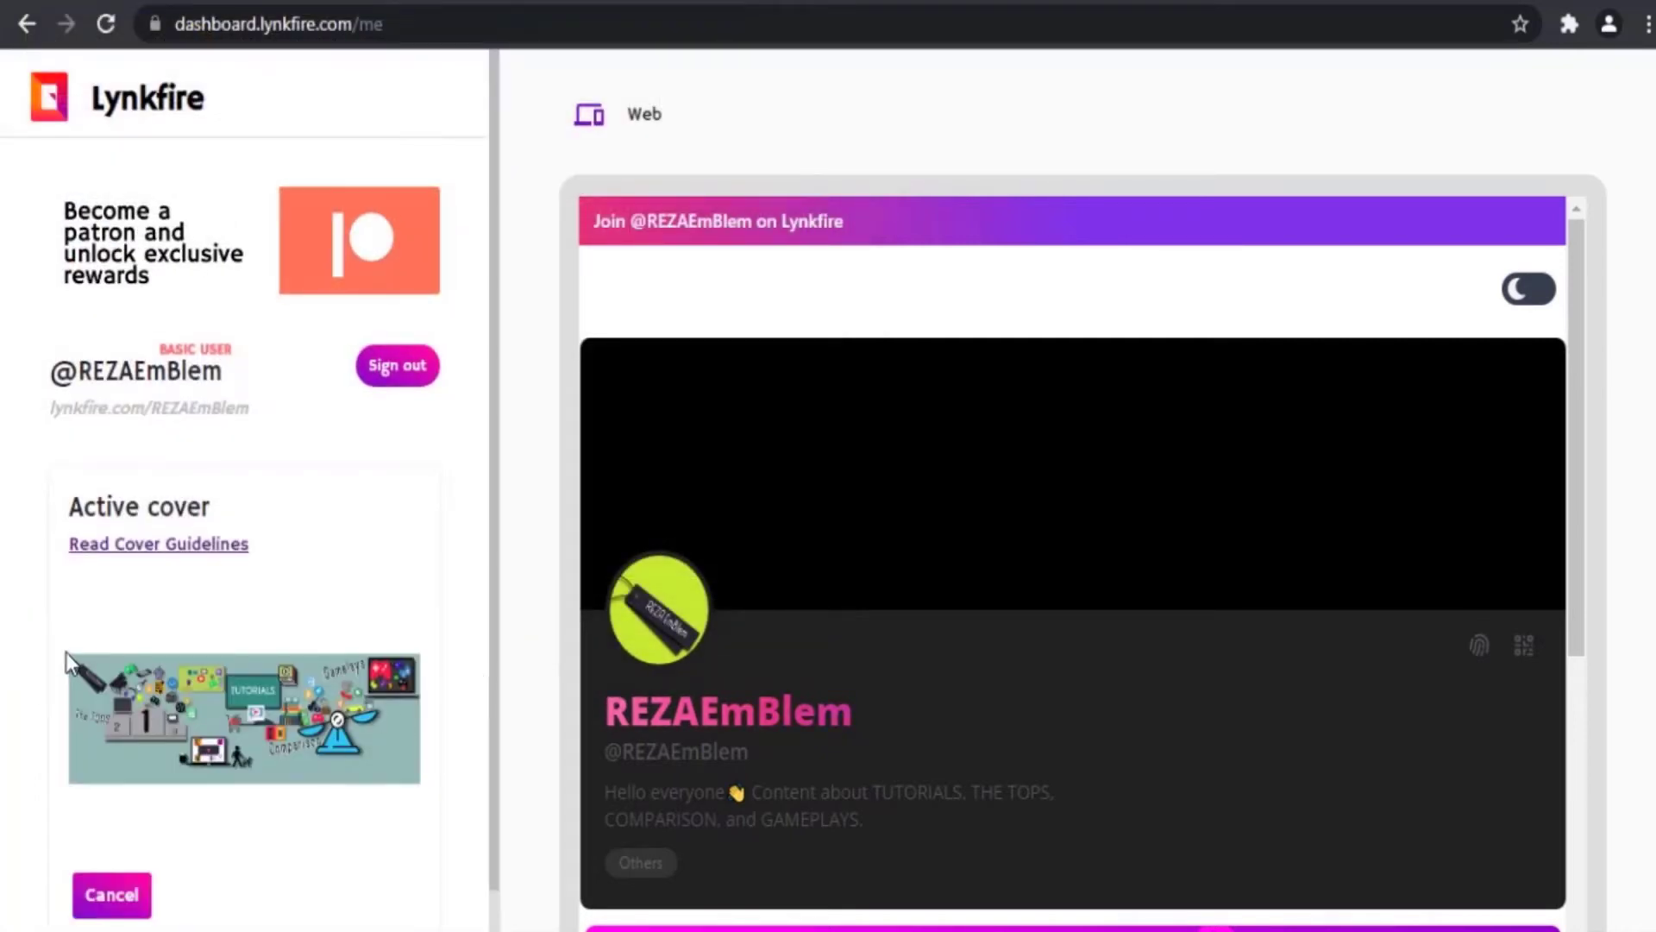
drag(69, 655, 427, 831)
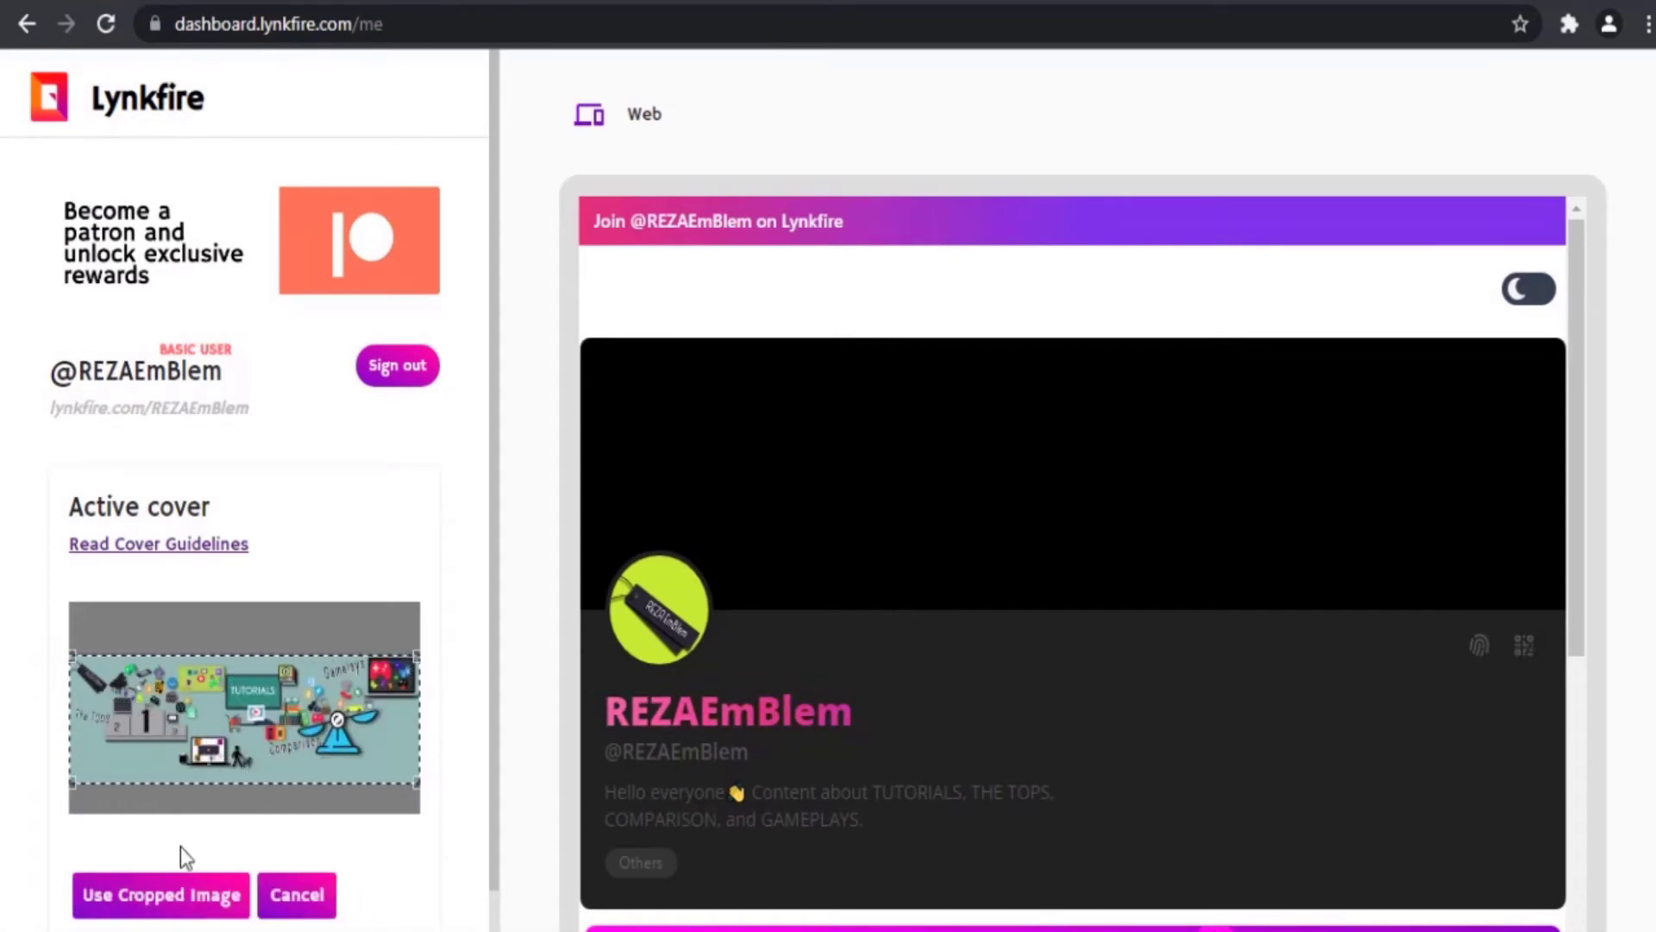
click(223, 895)
scroll(371, 831, down, 1)
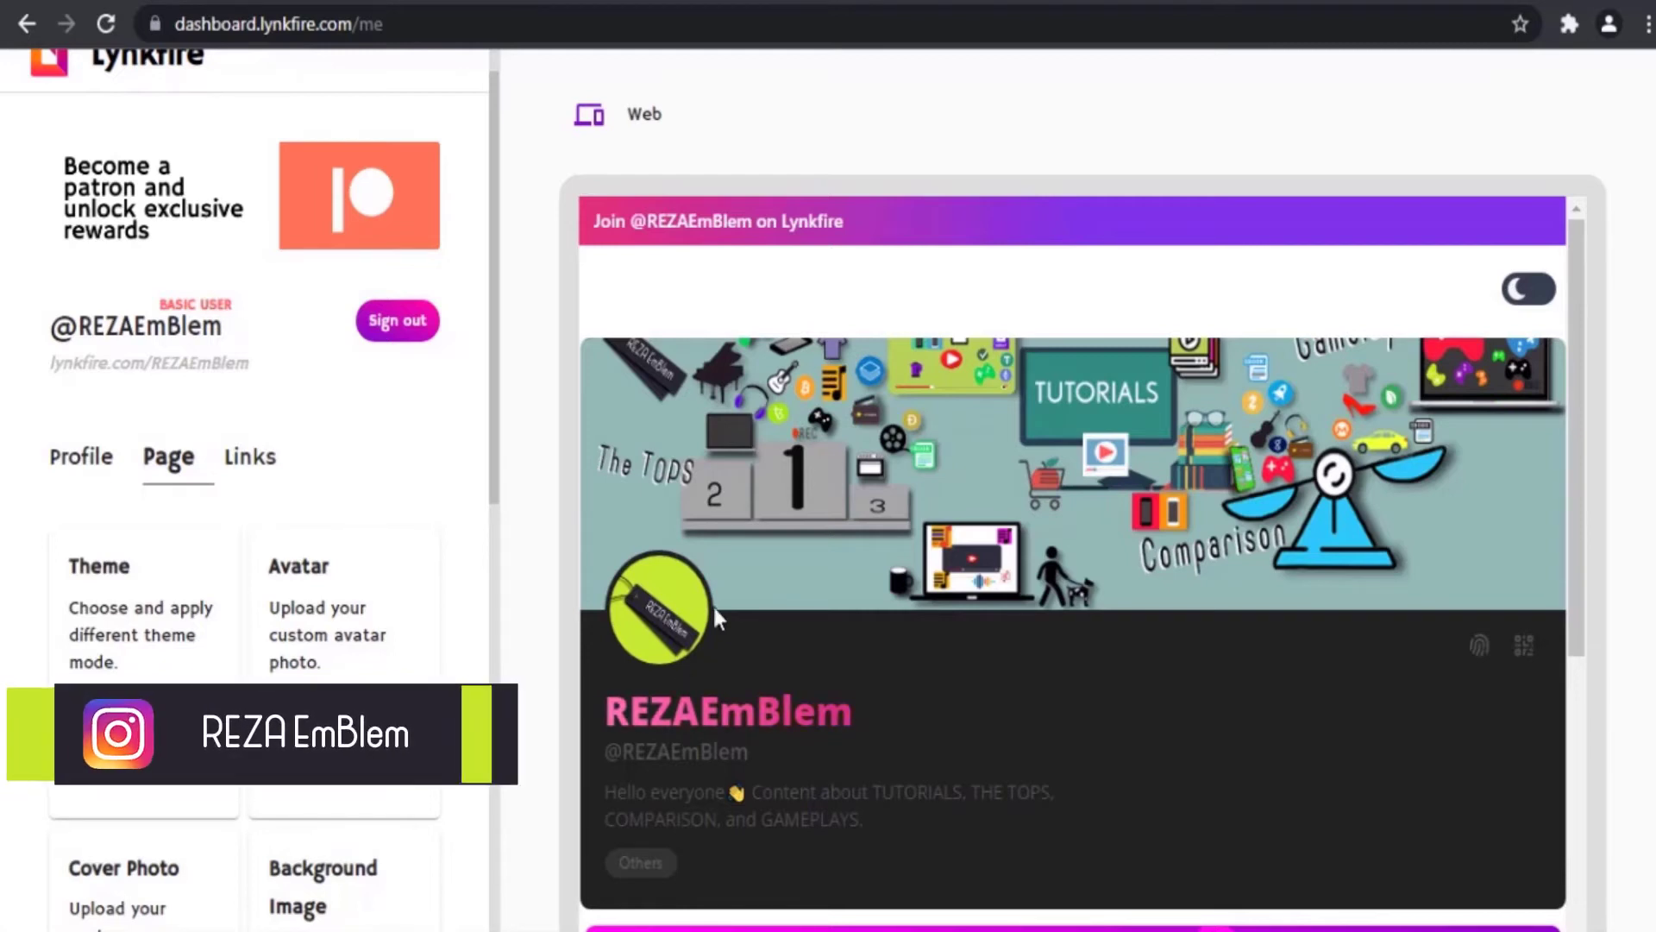
click(595, 125)
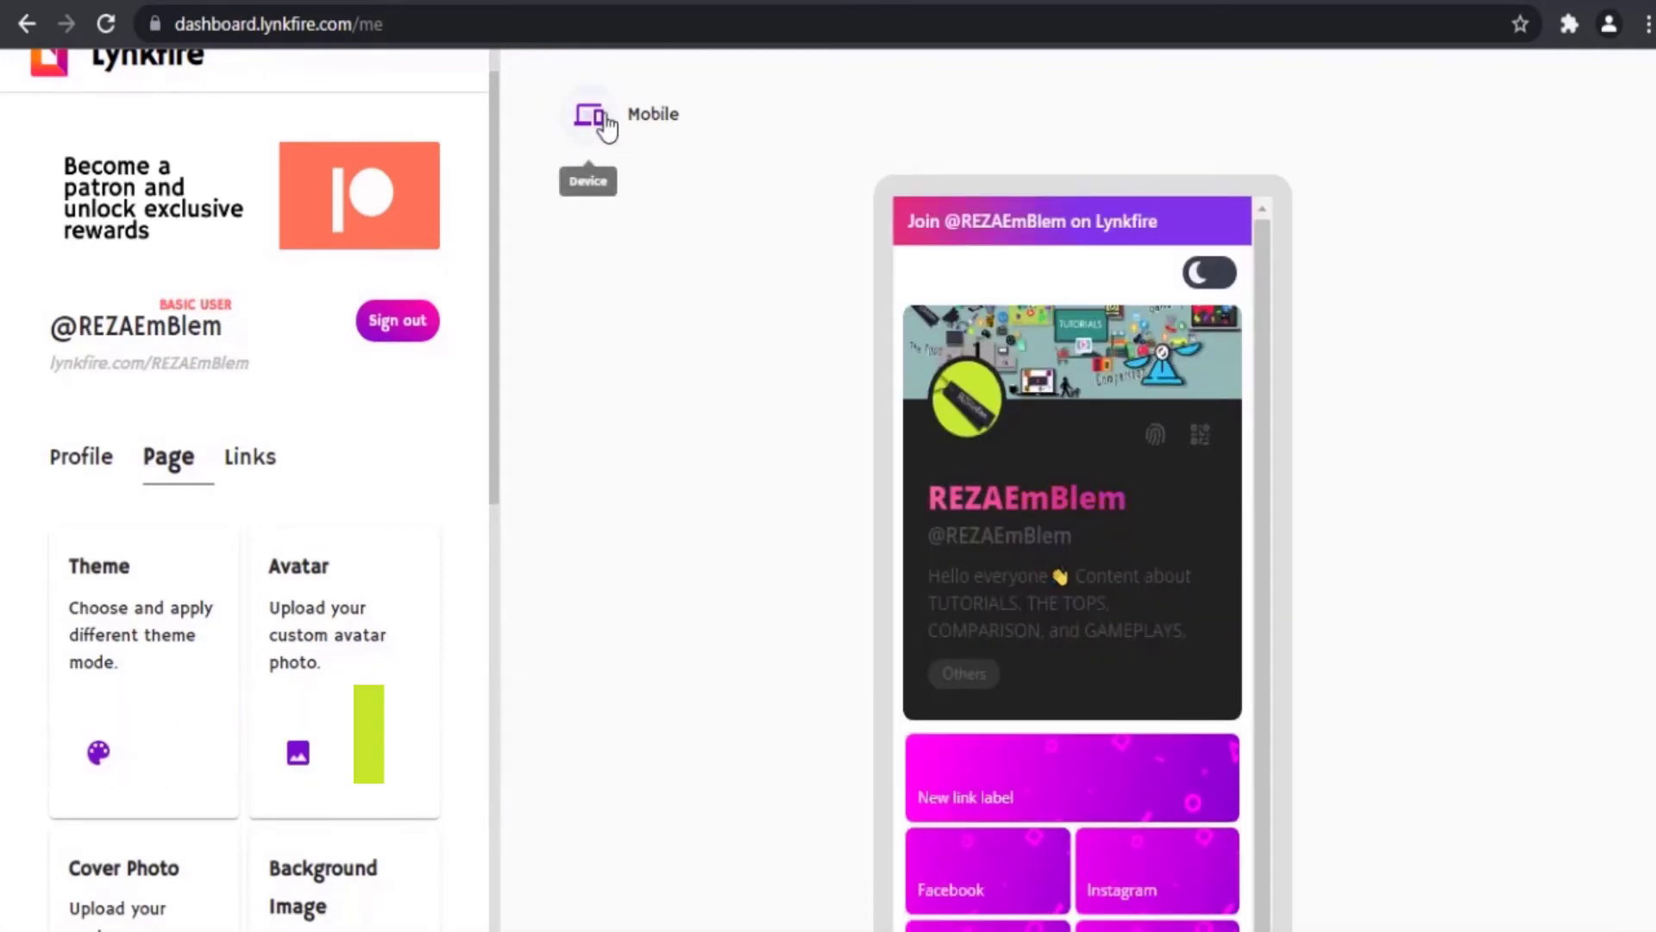
Step: Back in the web preview, upload 8.jpg as the background, cropped to the skyline's left part
click(595, 120)
scroll(140, 739, down, 5)
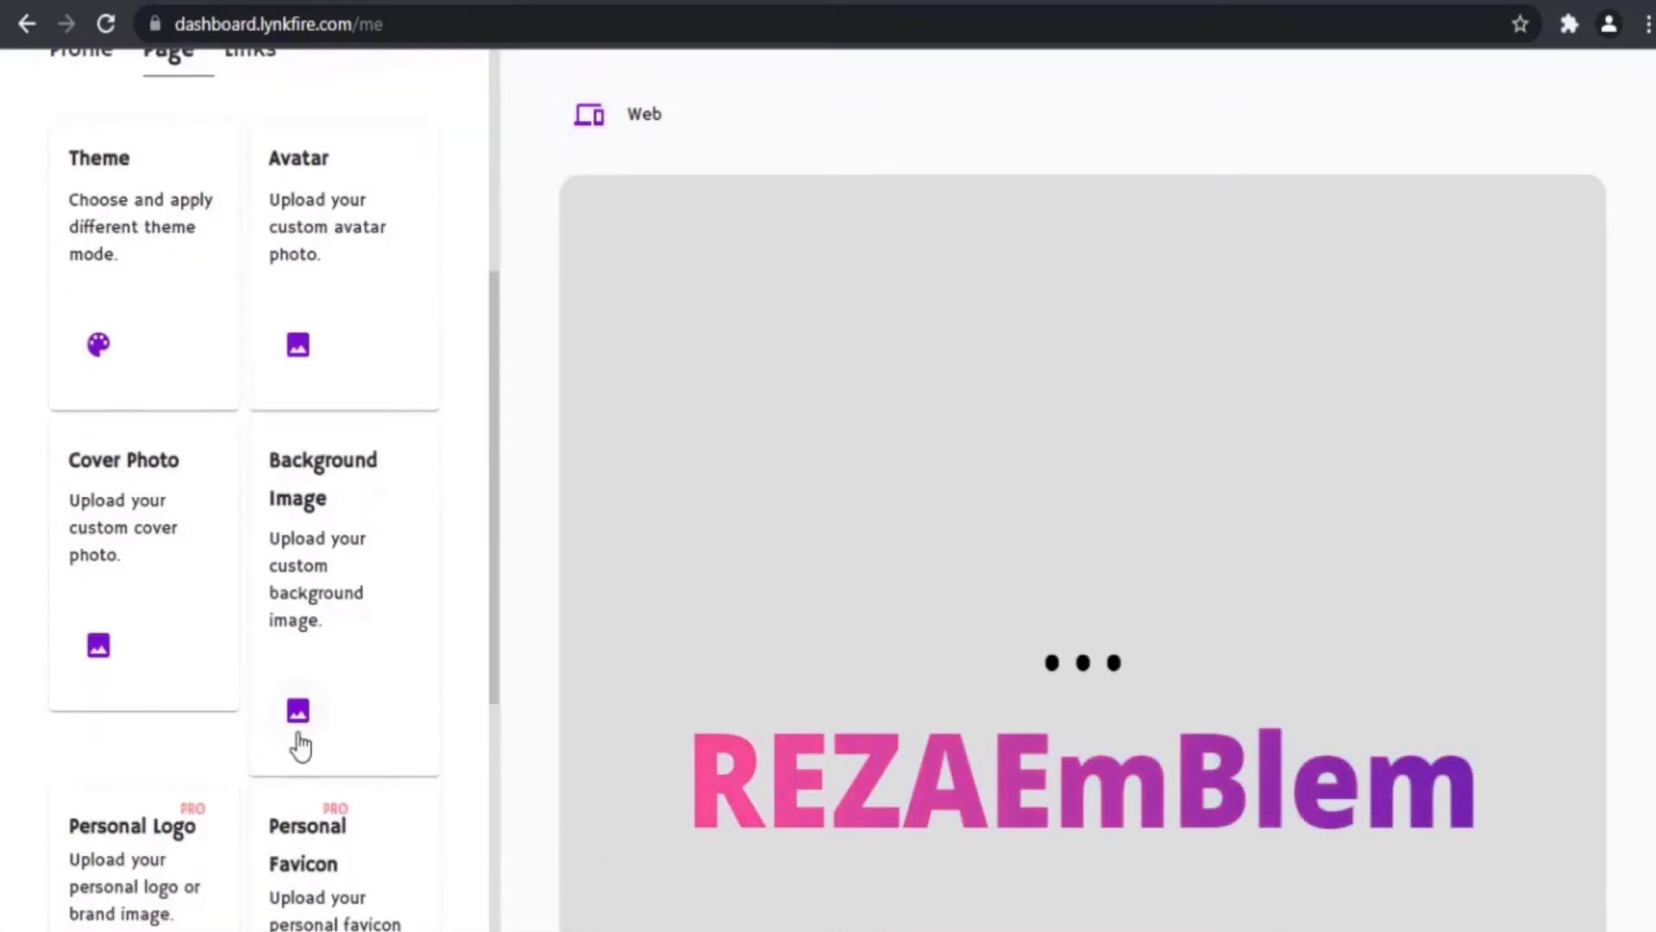
click(305, 713)
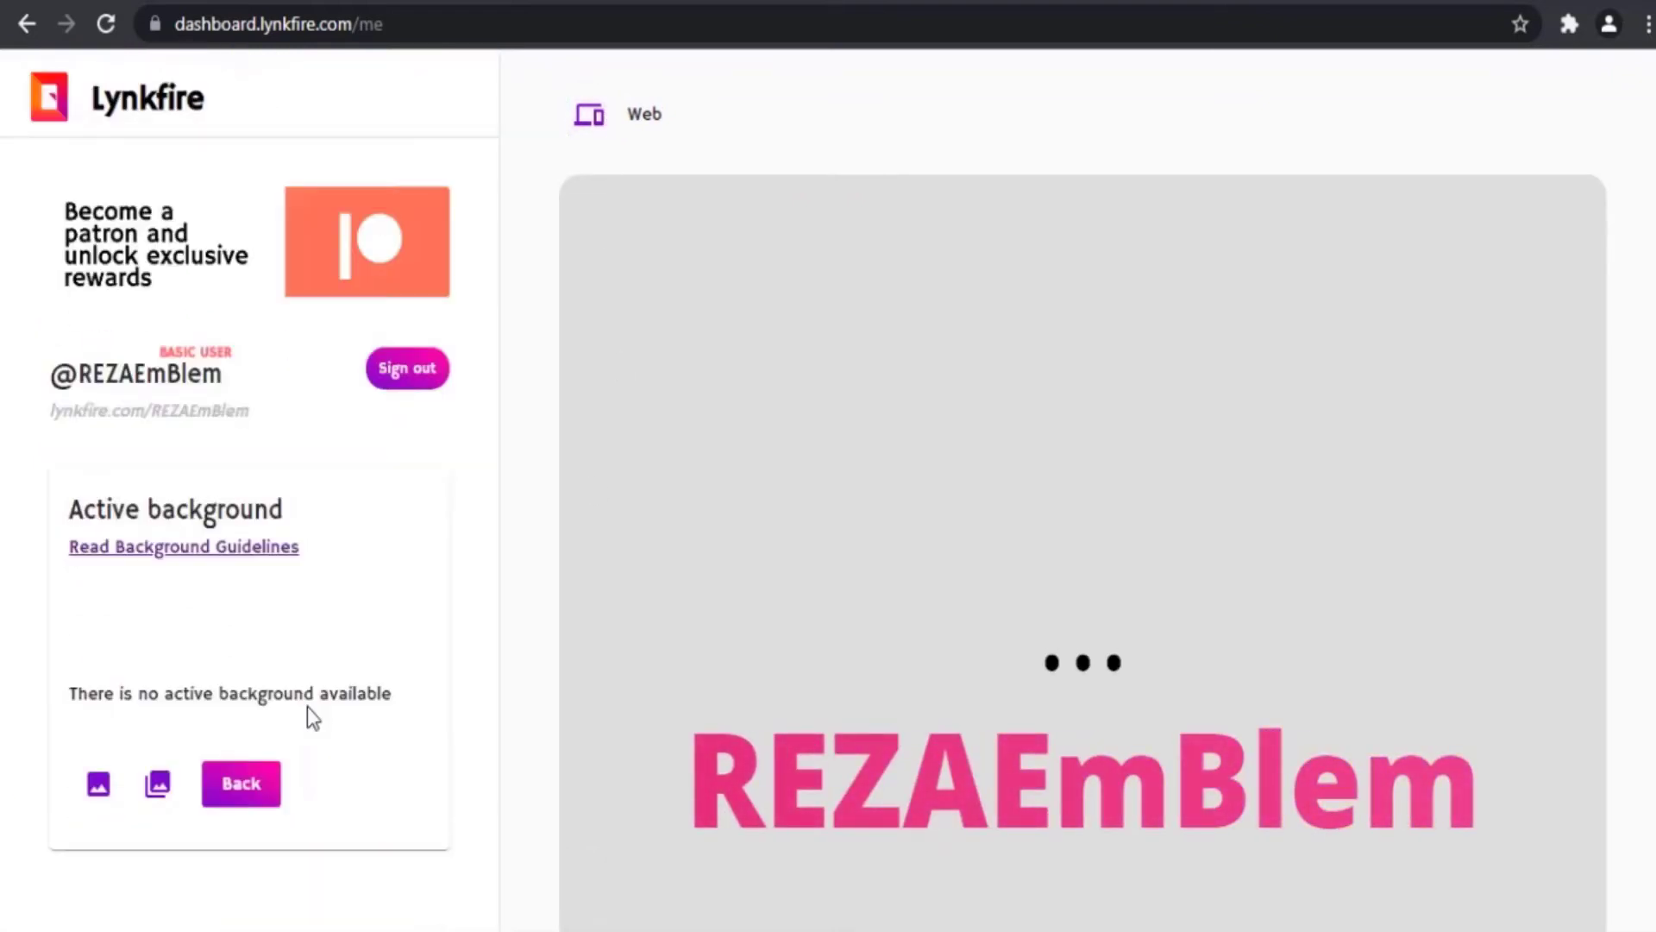
click(100, 787)
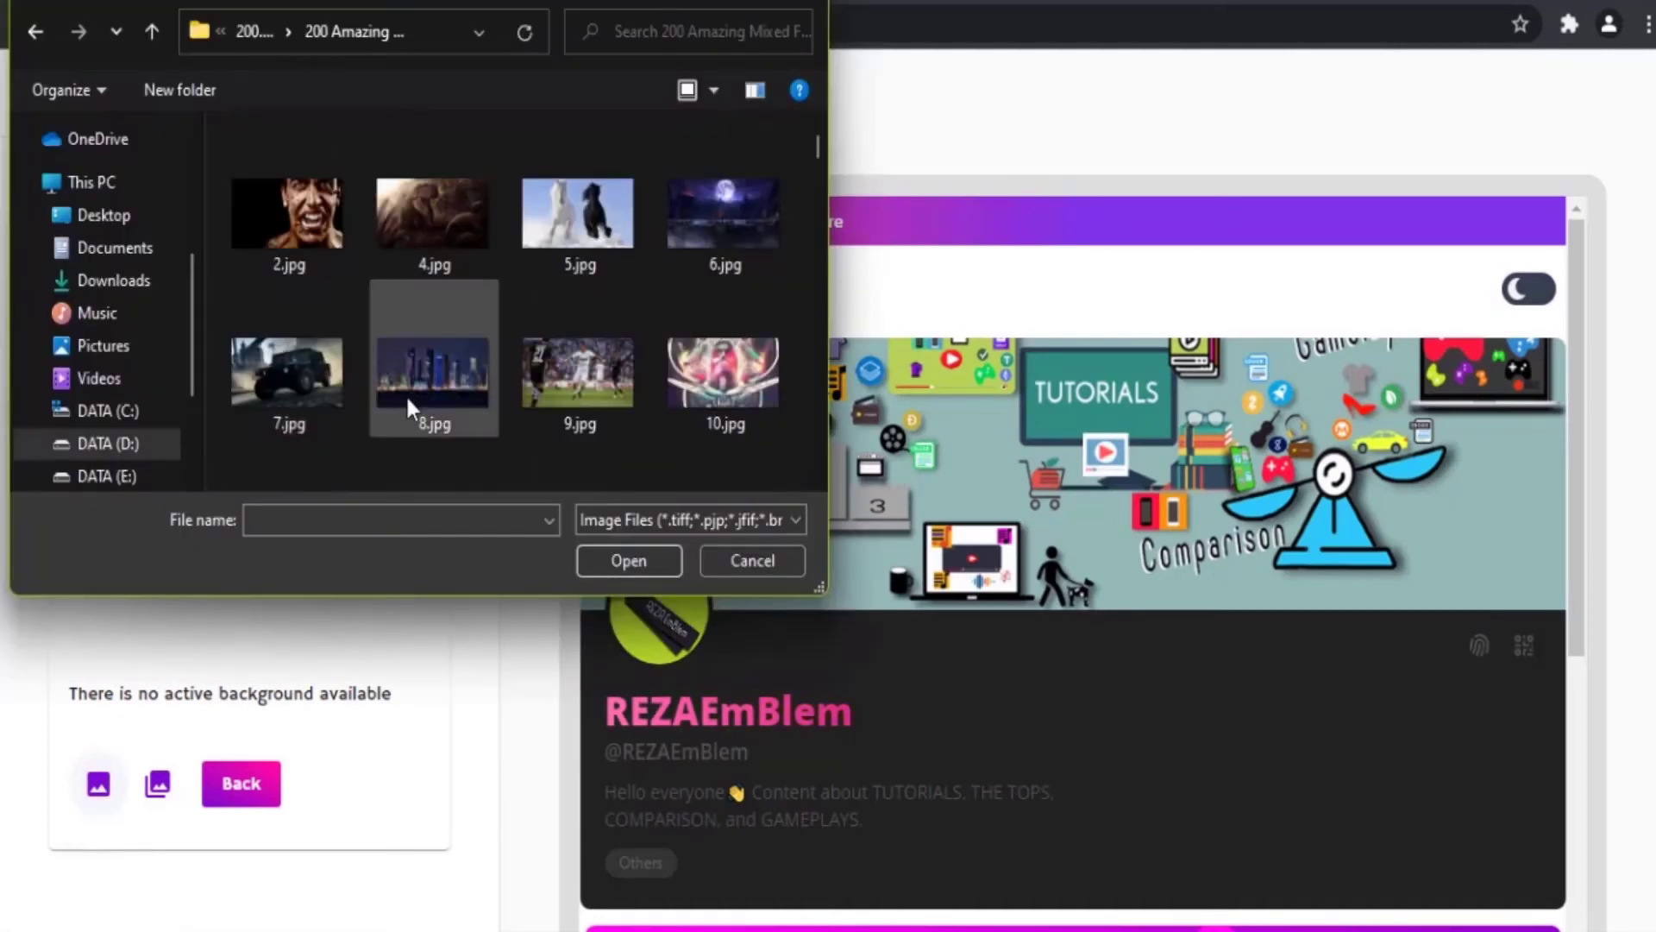
click(406, 395)
click(628, 559)
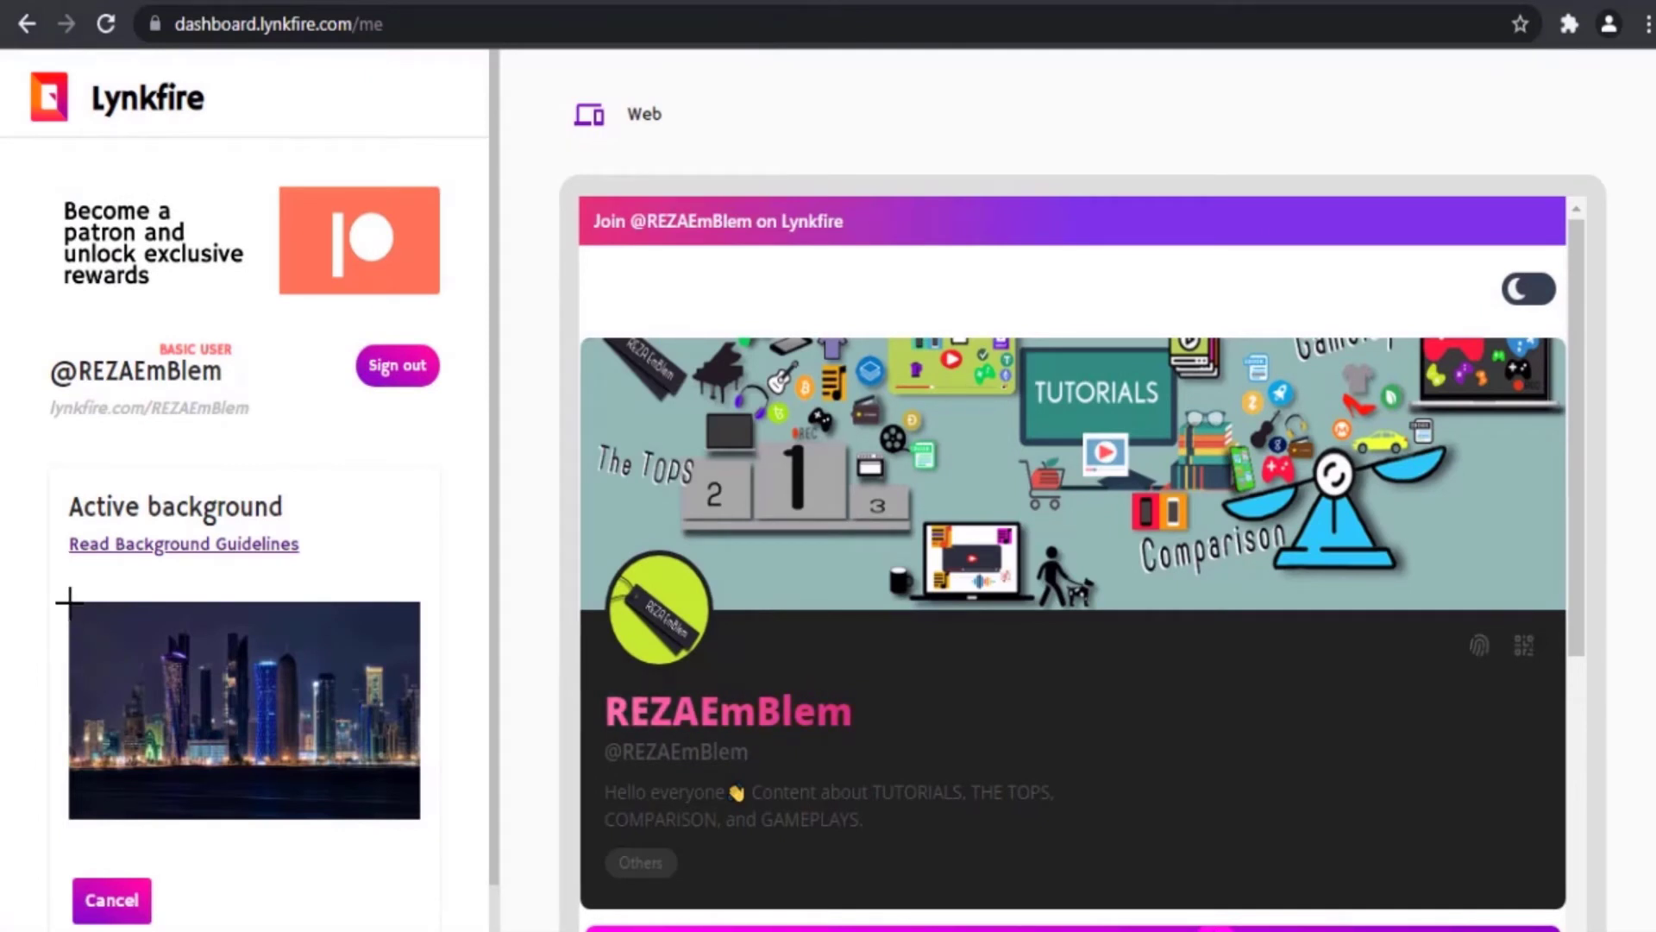
drag(69, 601, 434, 795)
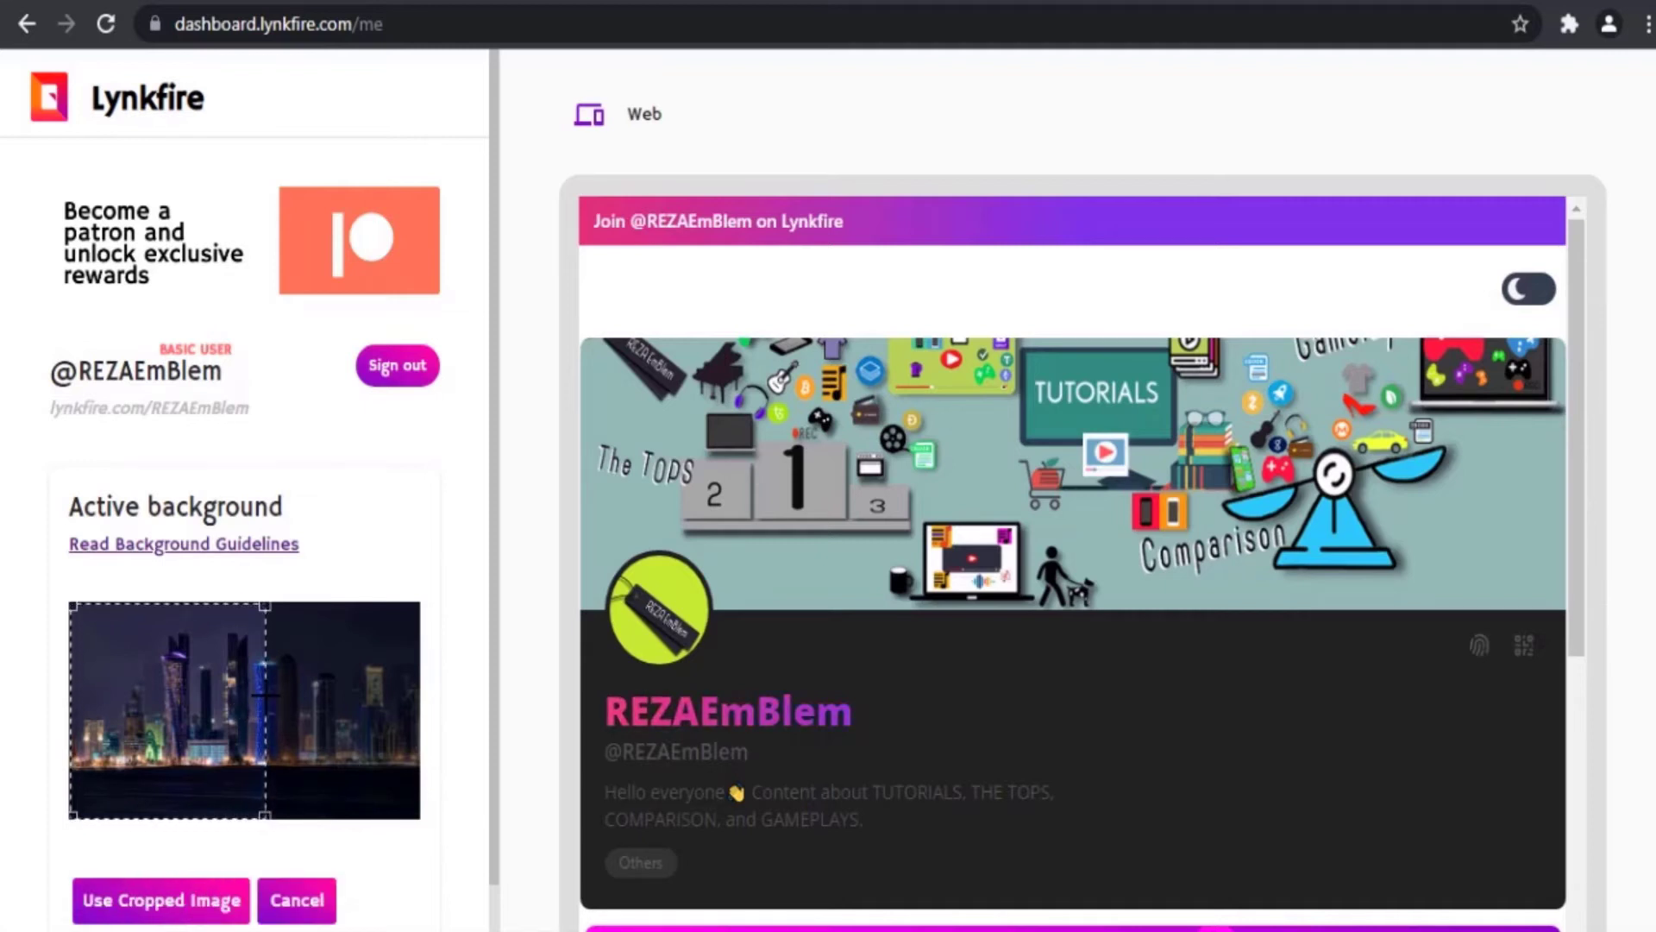
click(138, 897)
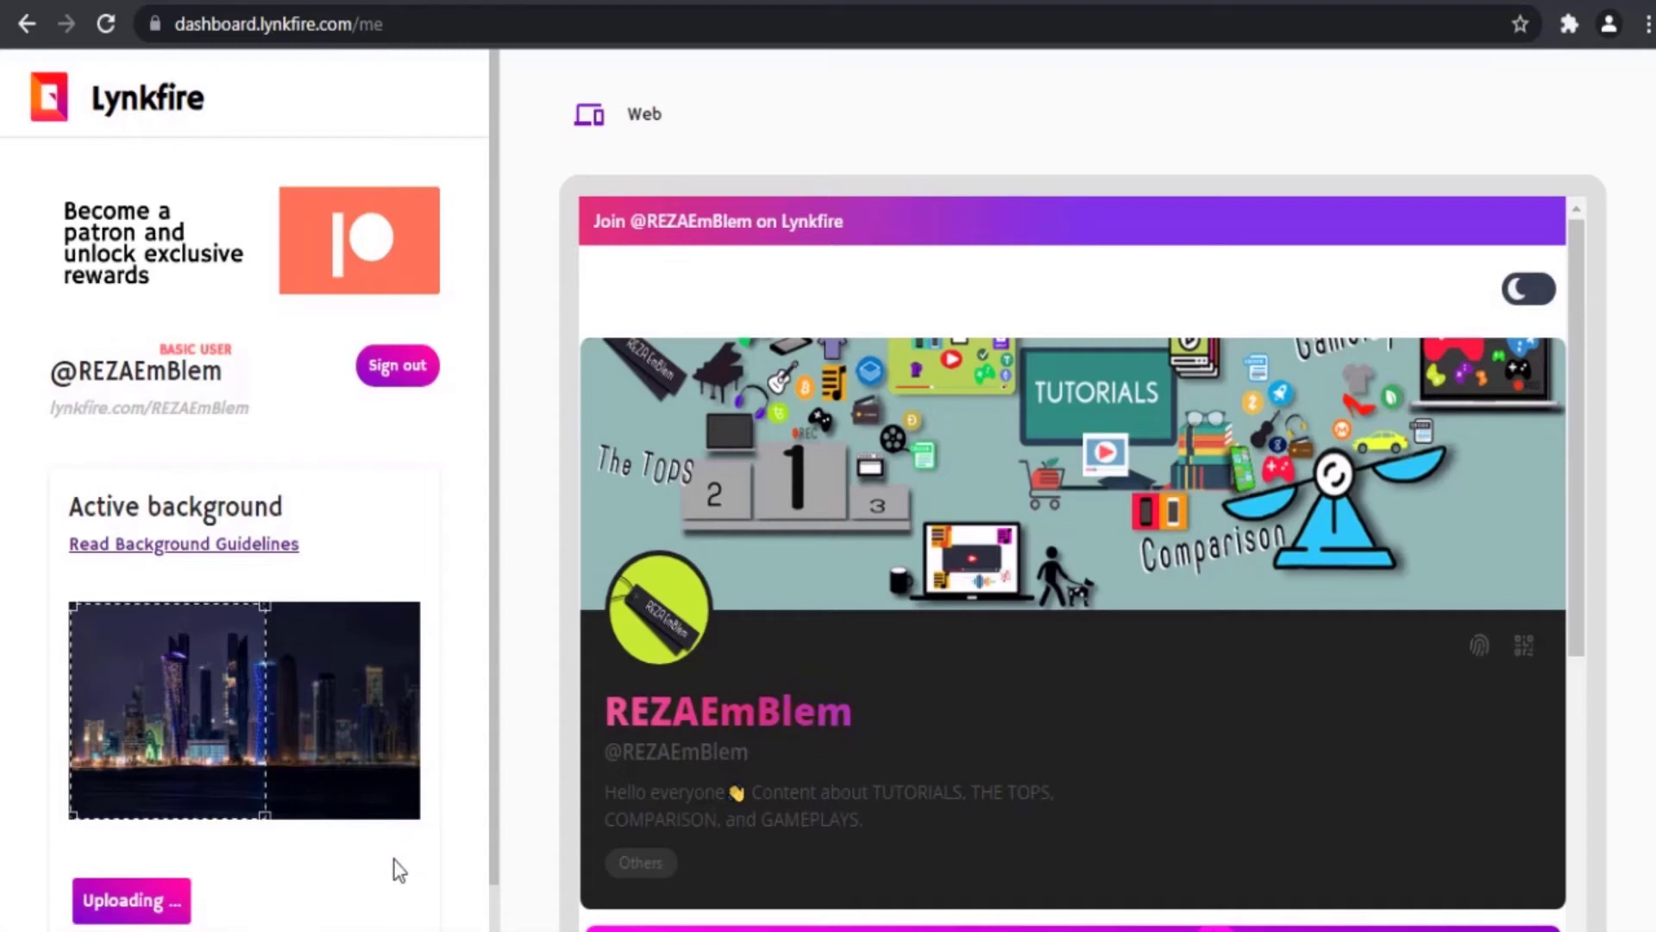
Step: Scroll through the web preview to check the night city skyline behind the link tiles
scroll(432, 846, down, 5)
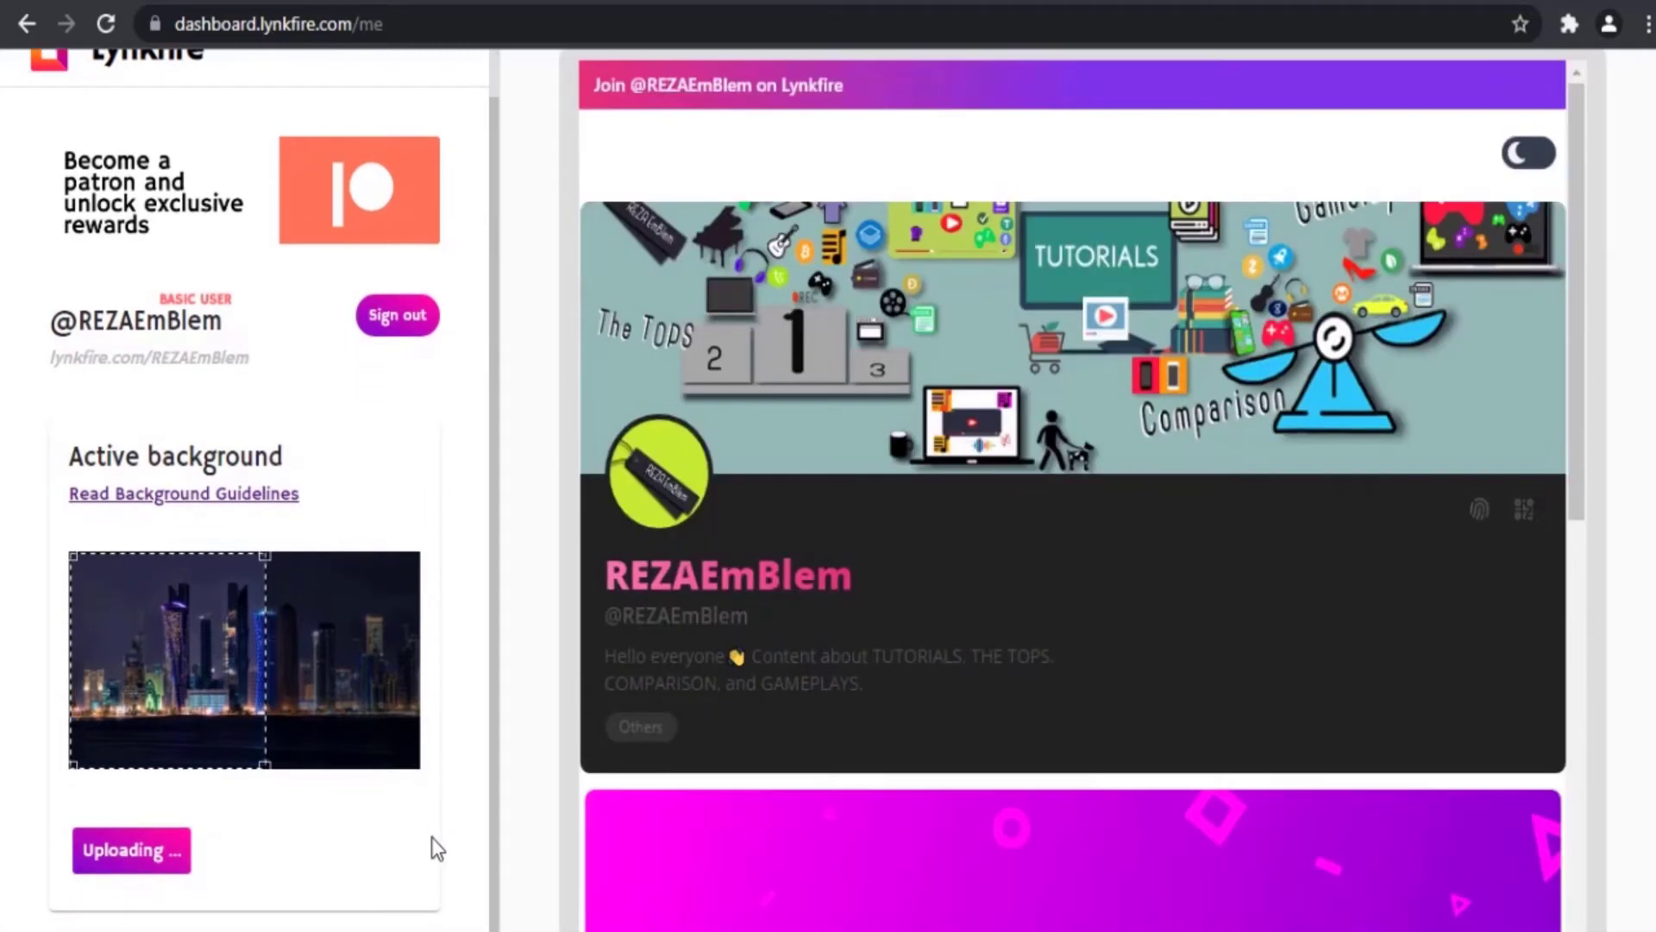
scroll(580, 794, down, 5)
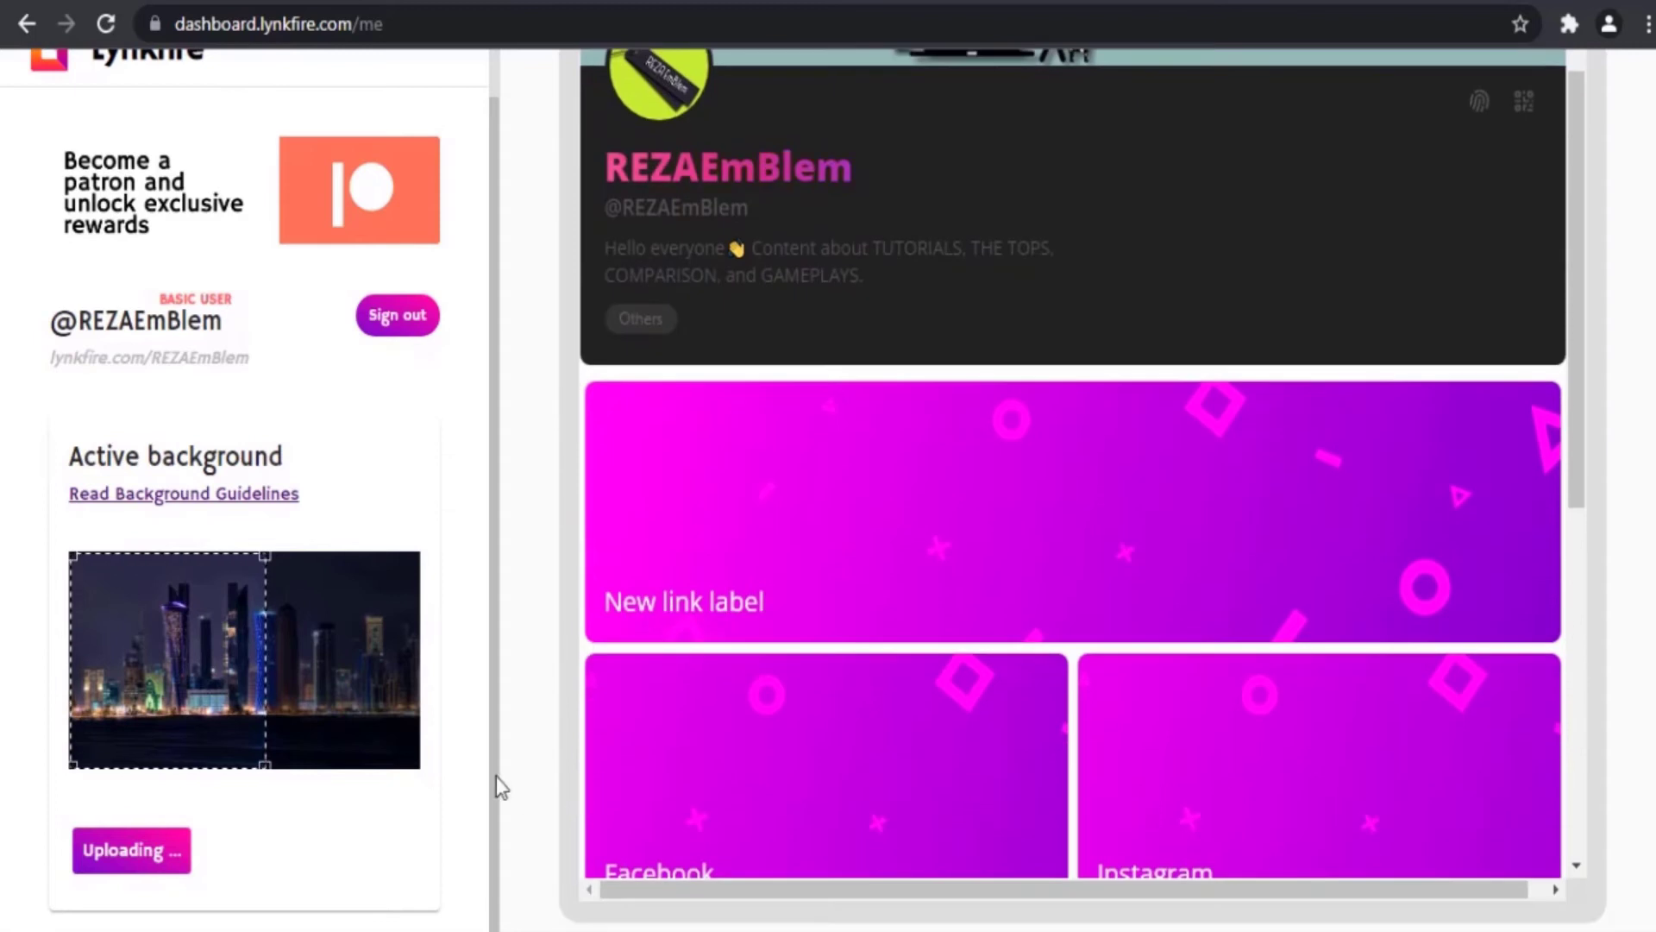
scroll(828, 817, down, 5)
scroll(828, 796, up, 8)
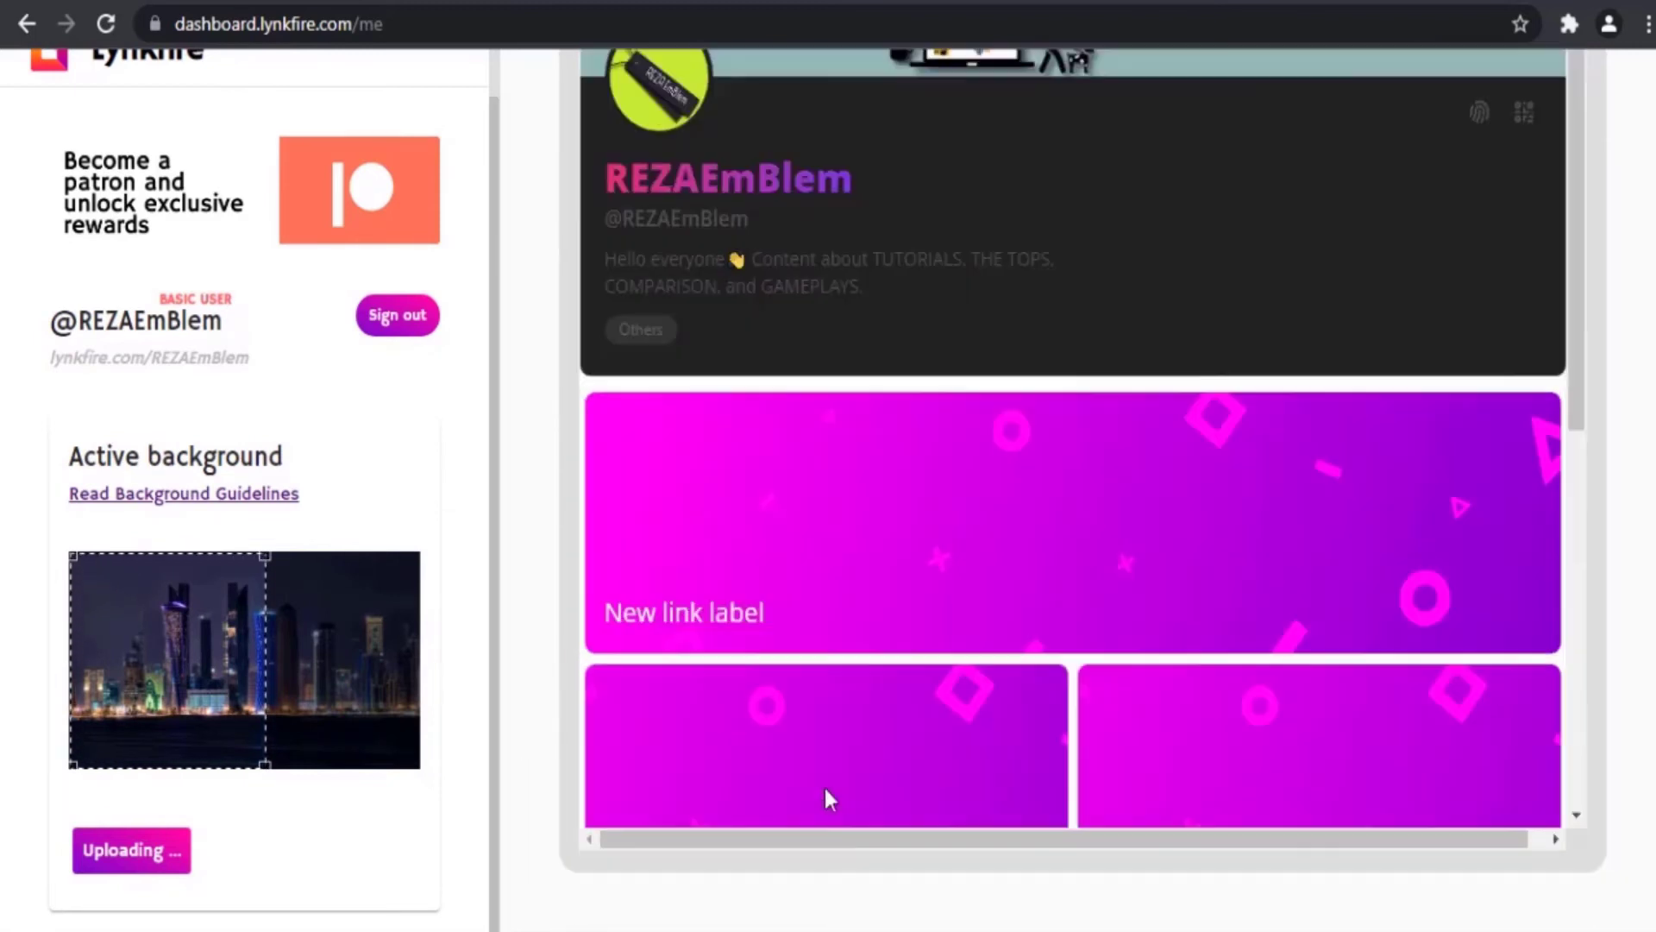
scroll(780, 742, down, 10)
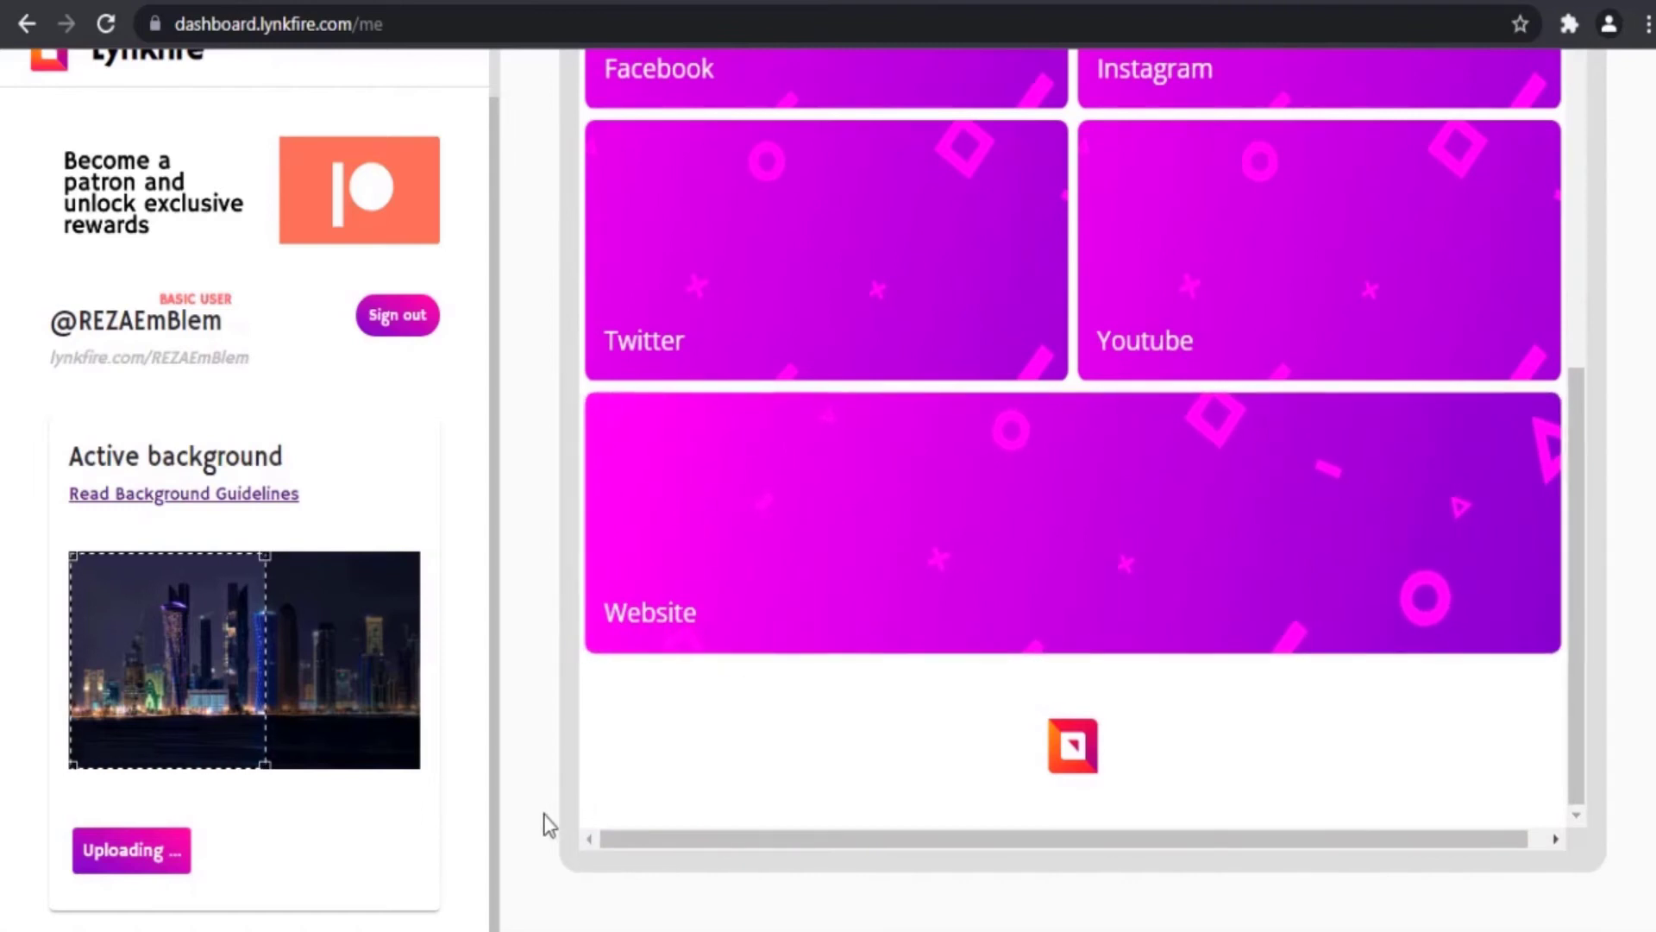
scroll(599, 803, up, 2)
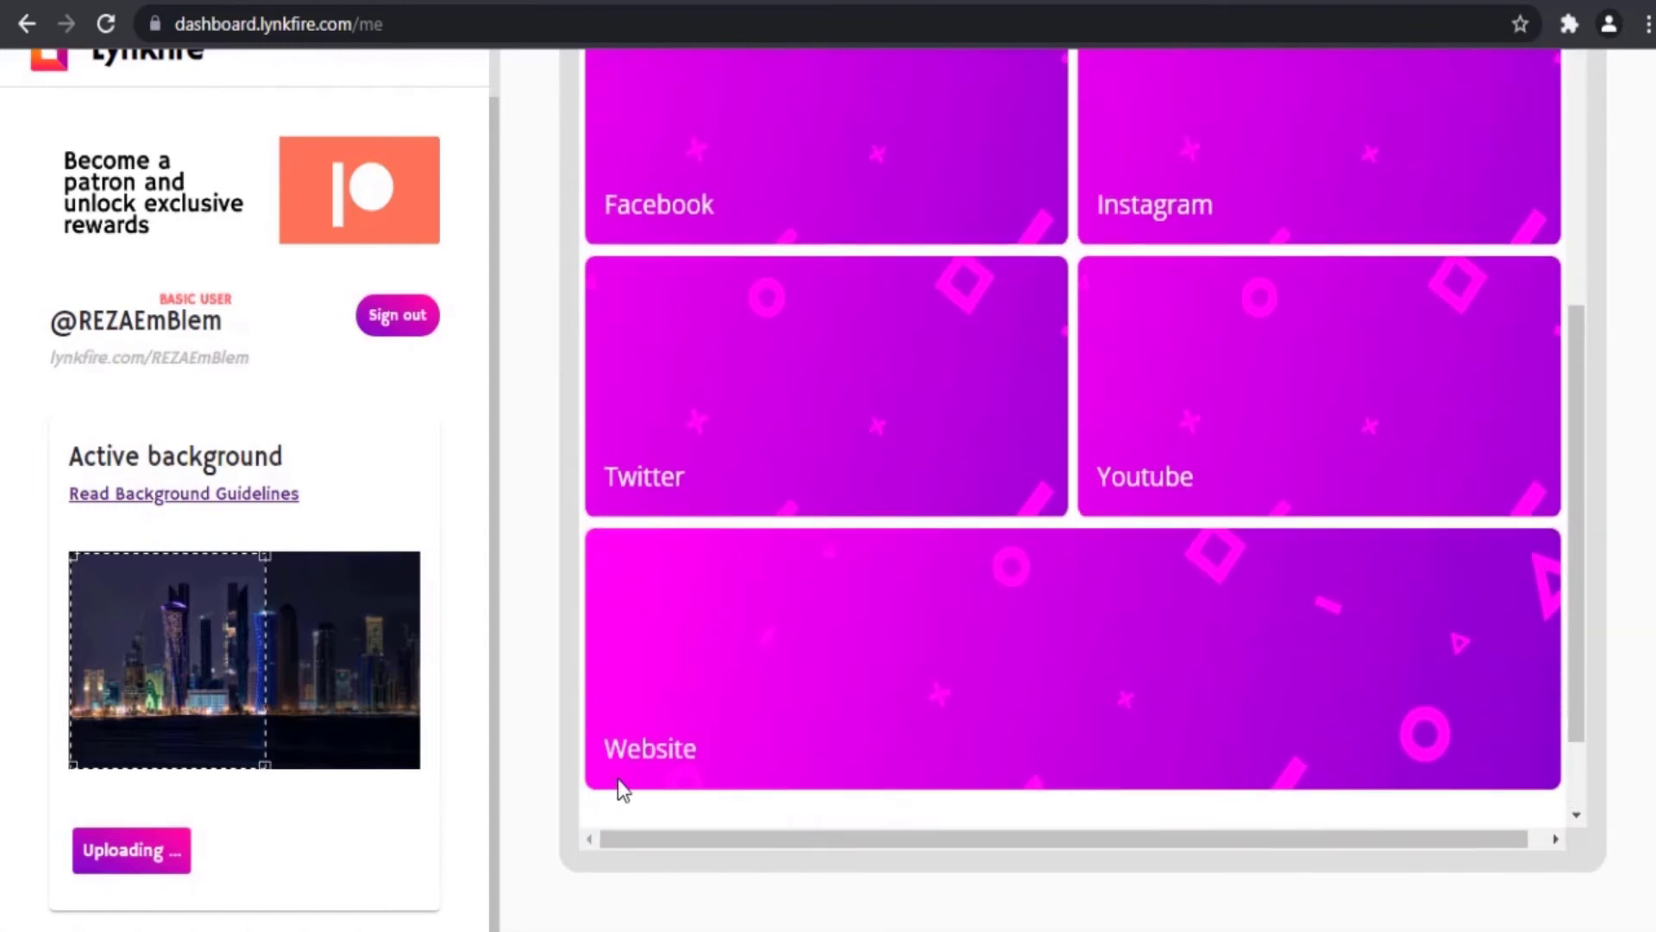
scroll(621, 787, up, 2)
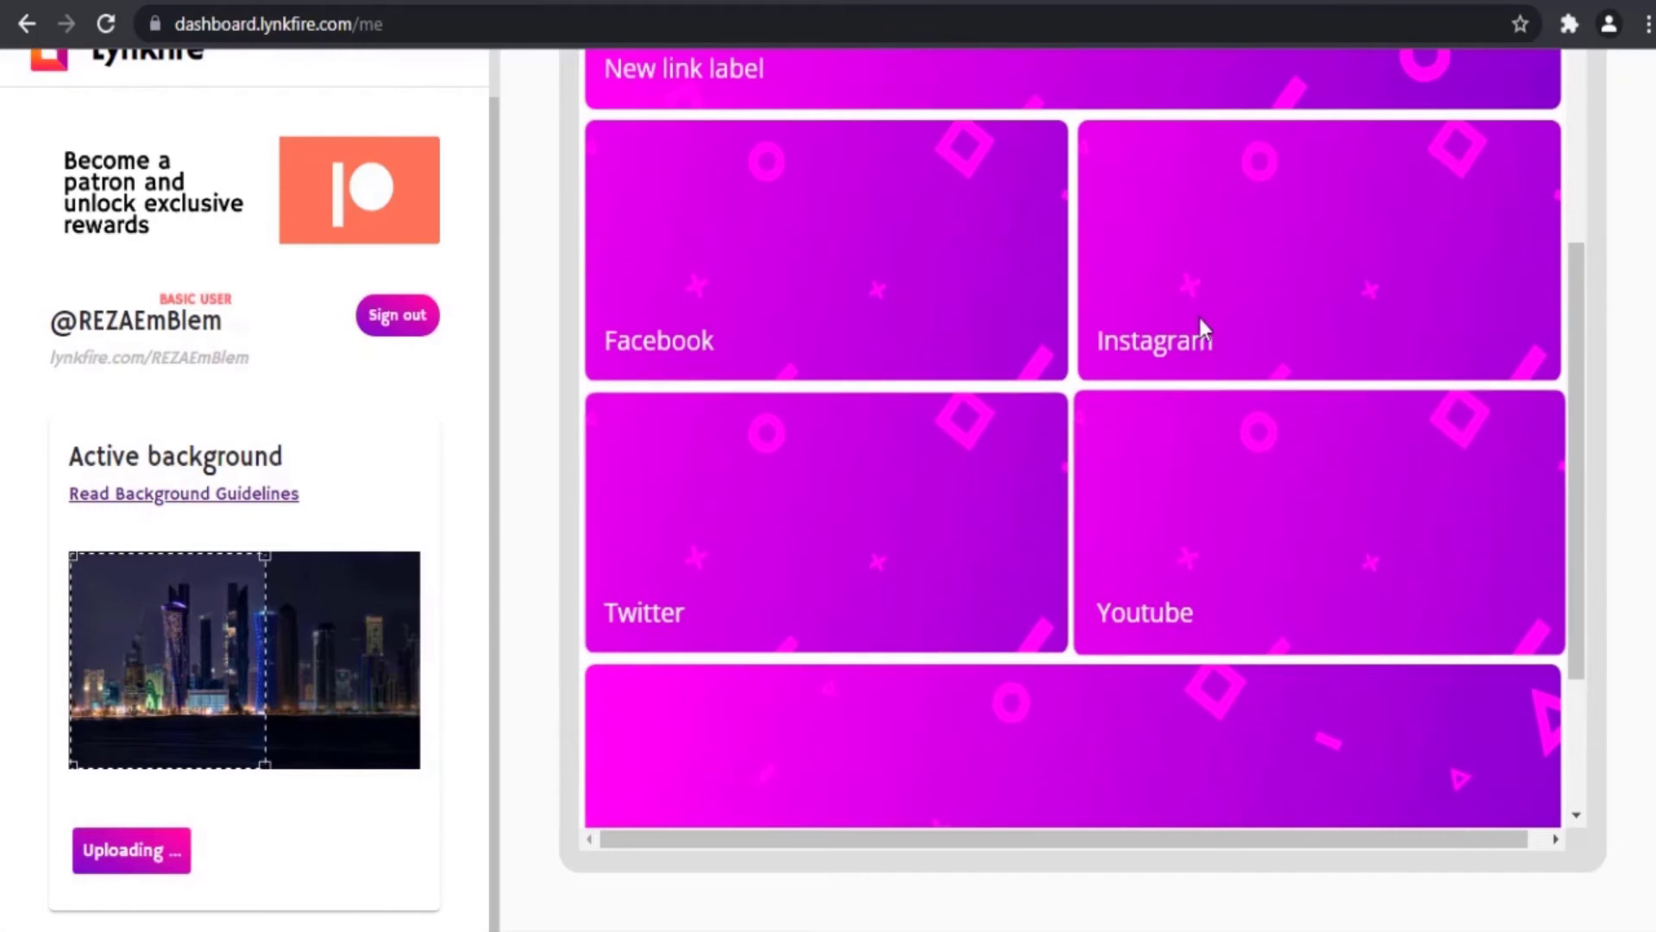
scroll(843, 462, down, 4)
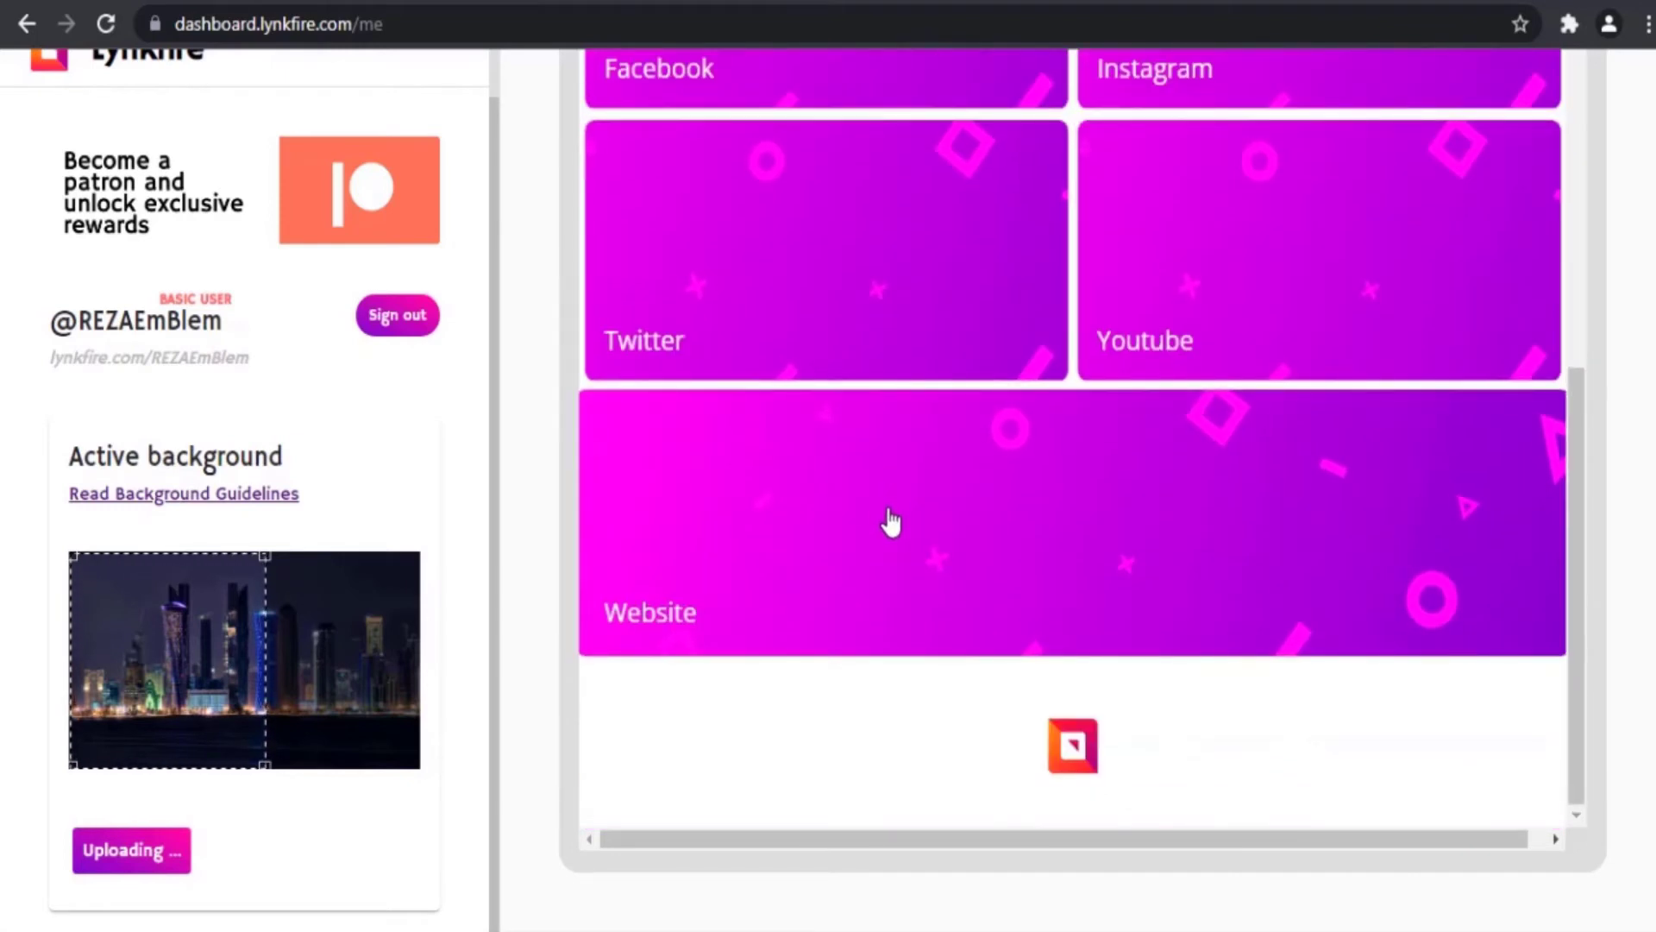
scroll(892, 522, up, 10)
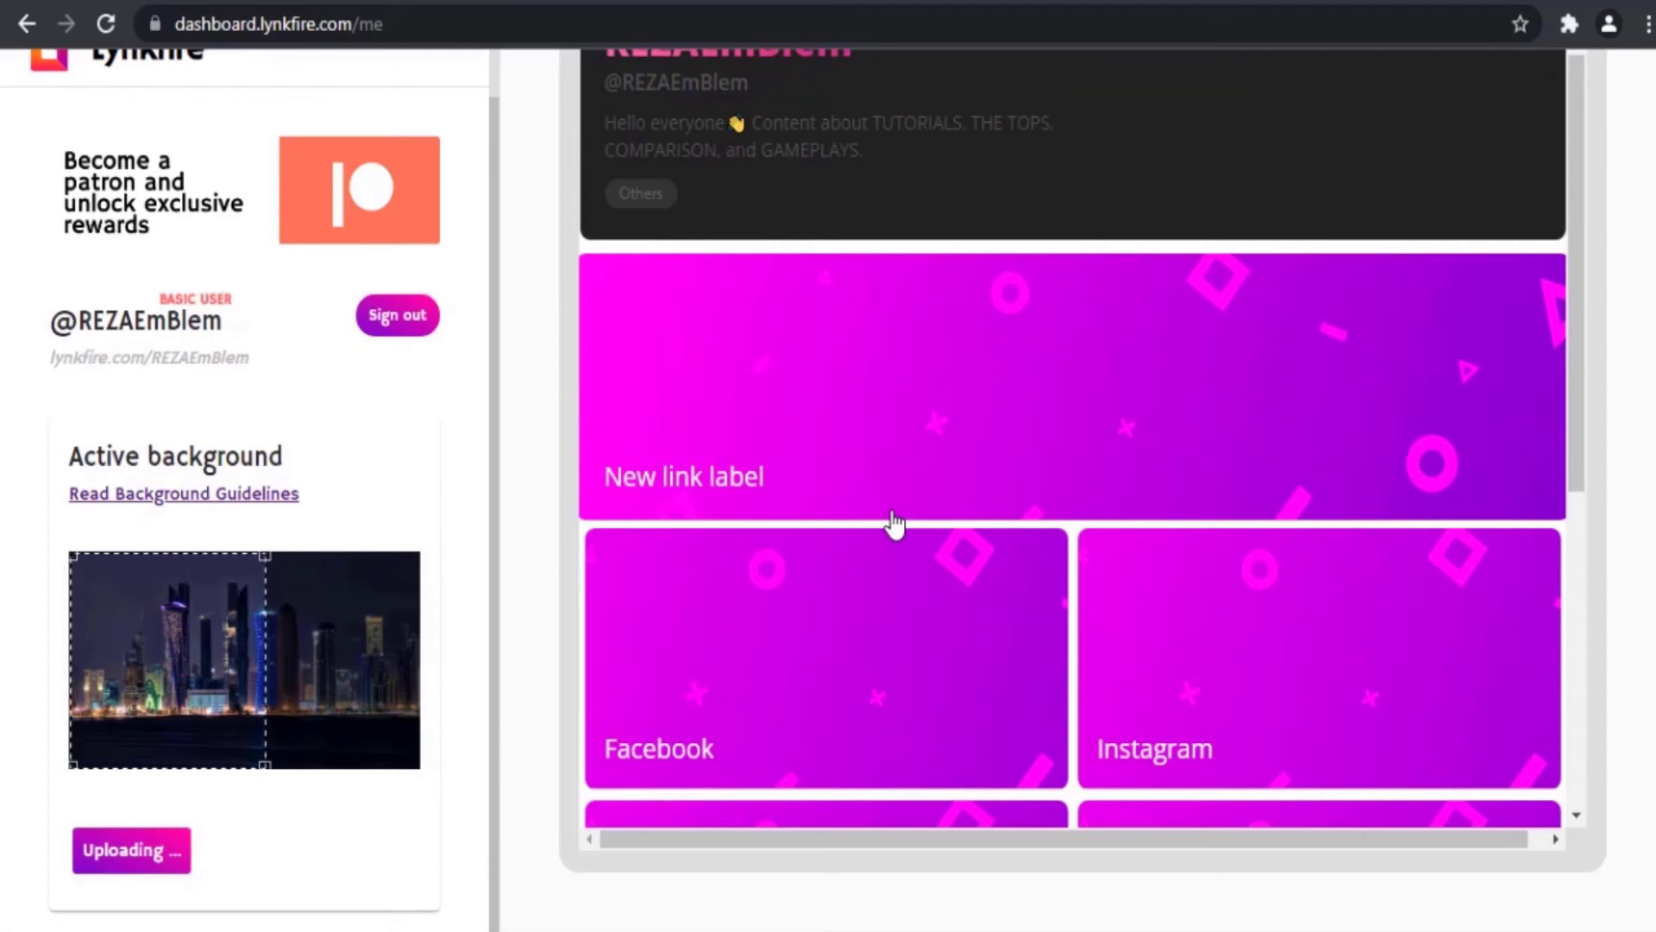
scroll(779, 703, down, 4)
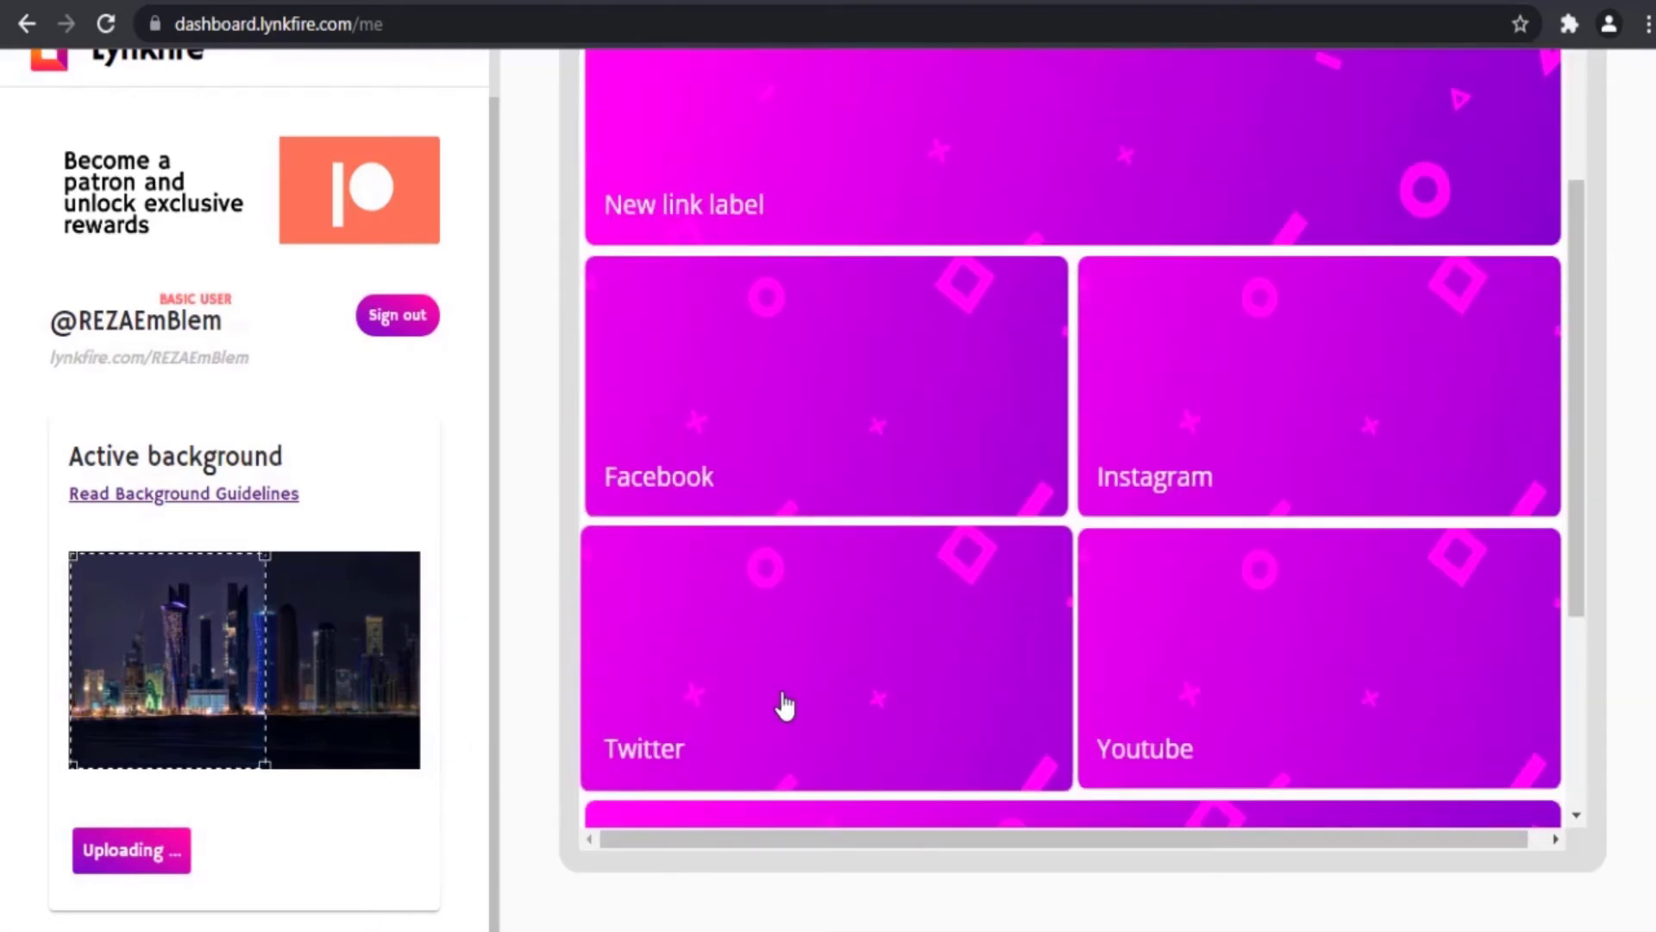
scroll(785, 703, down, 4)
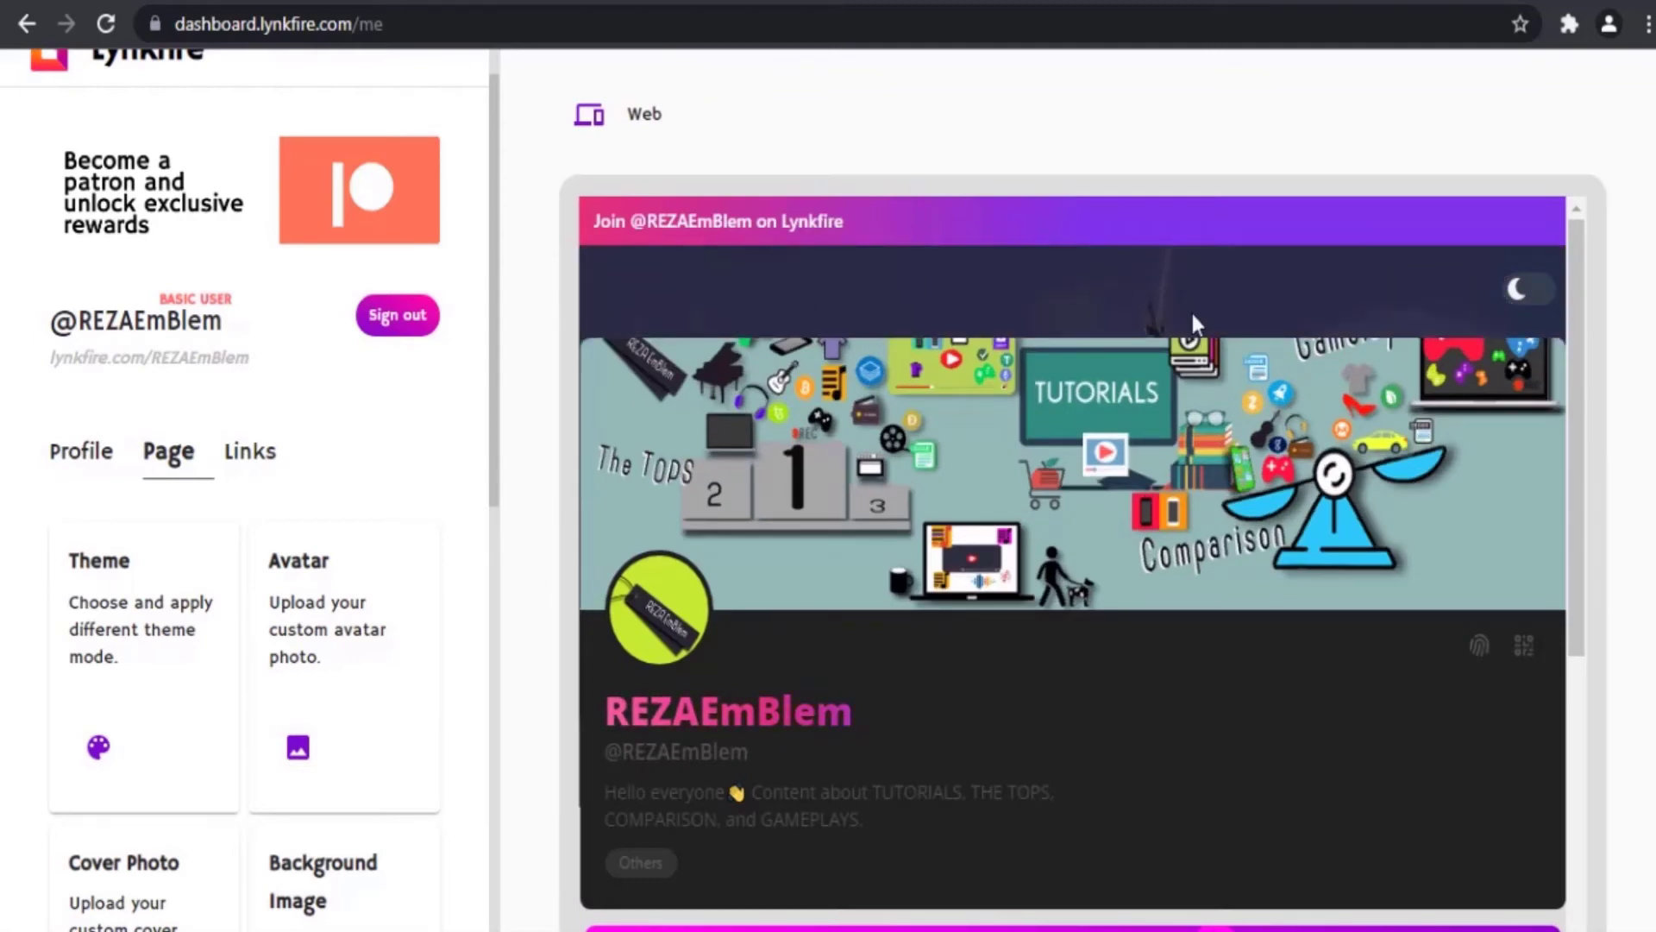
scroll(1193, 323, down, 10)
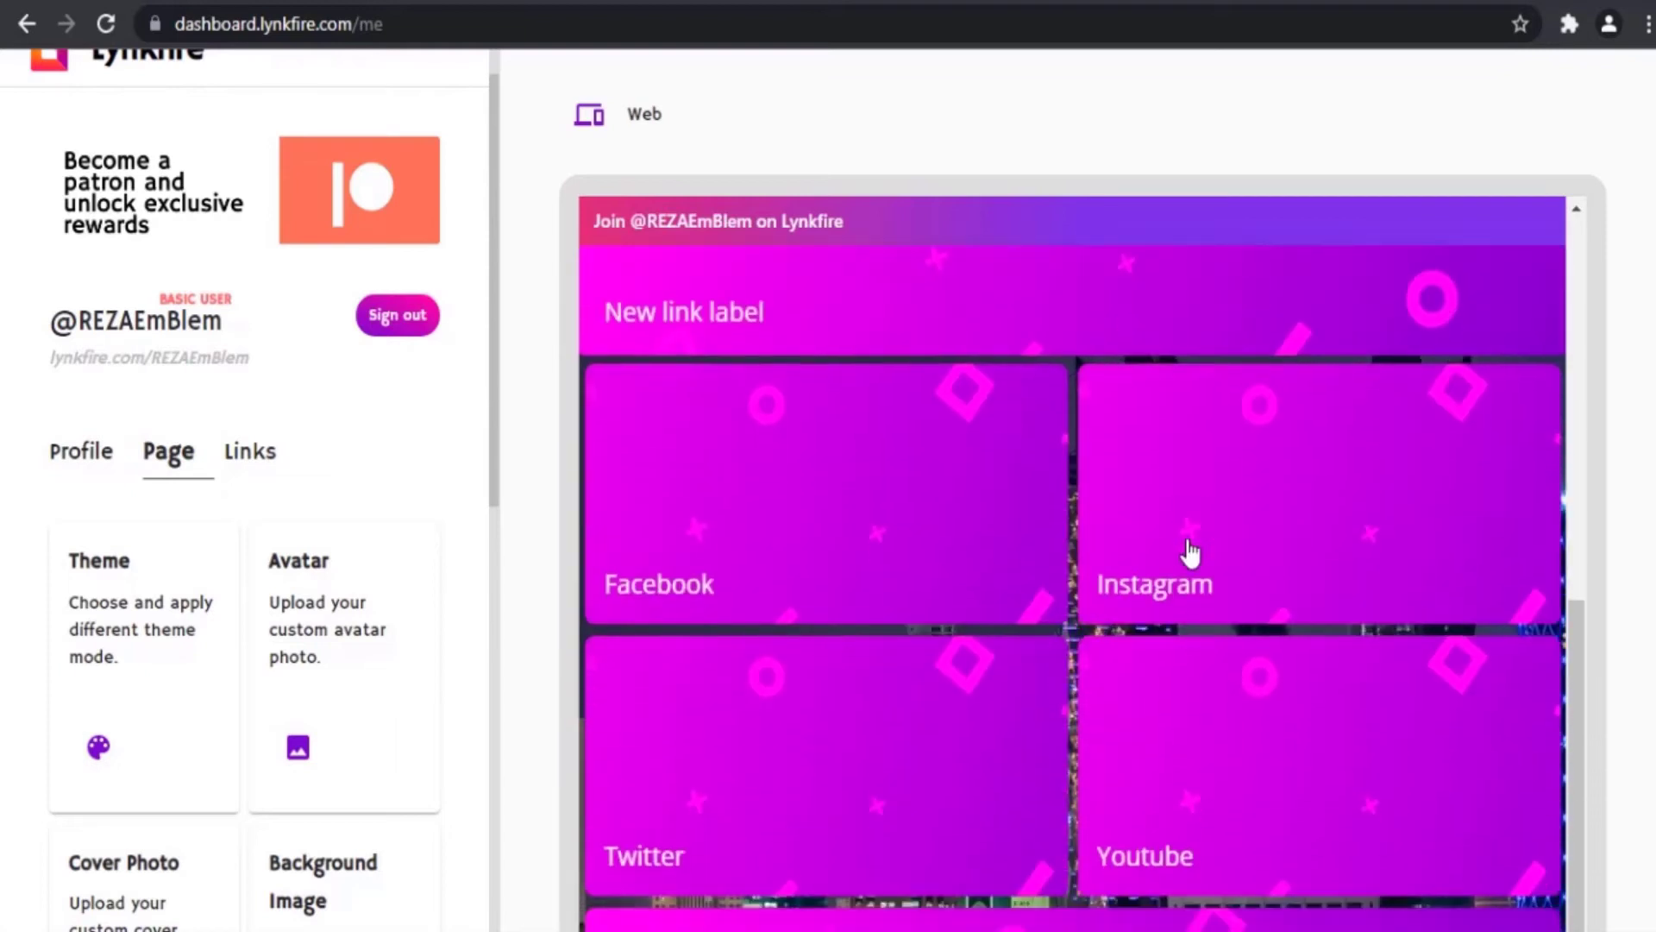
scroll(1192, 552, down, 5)
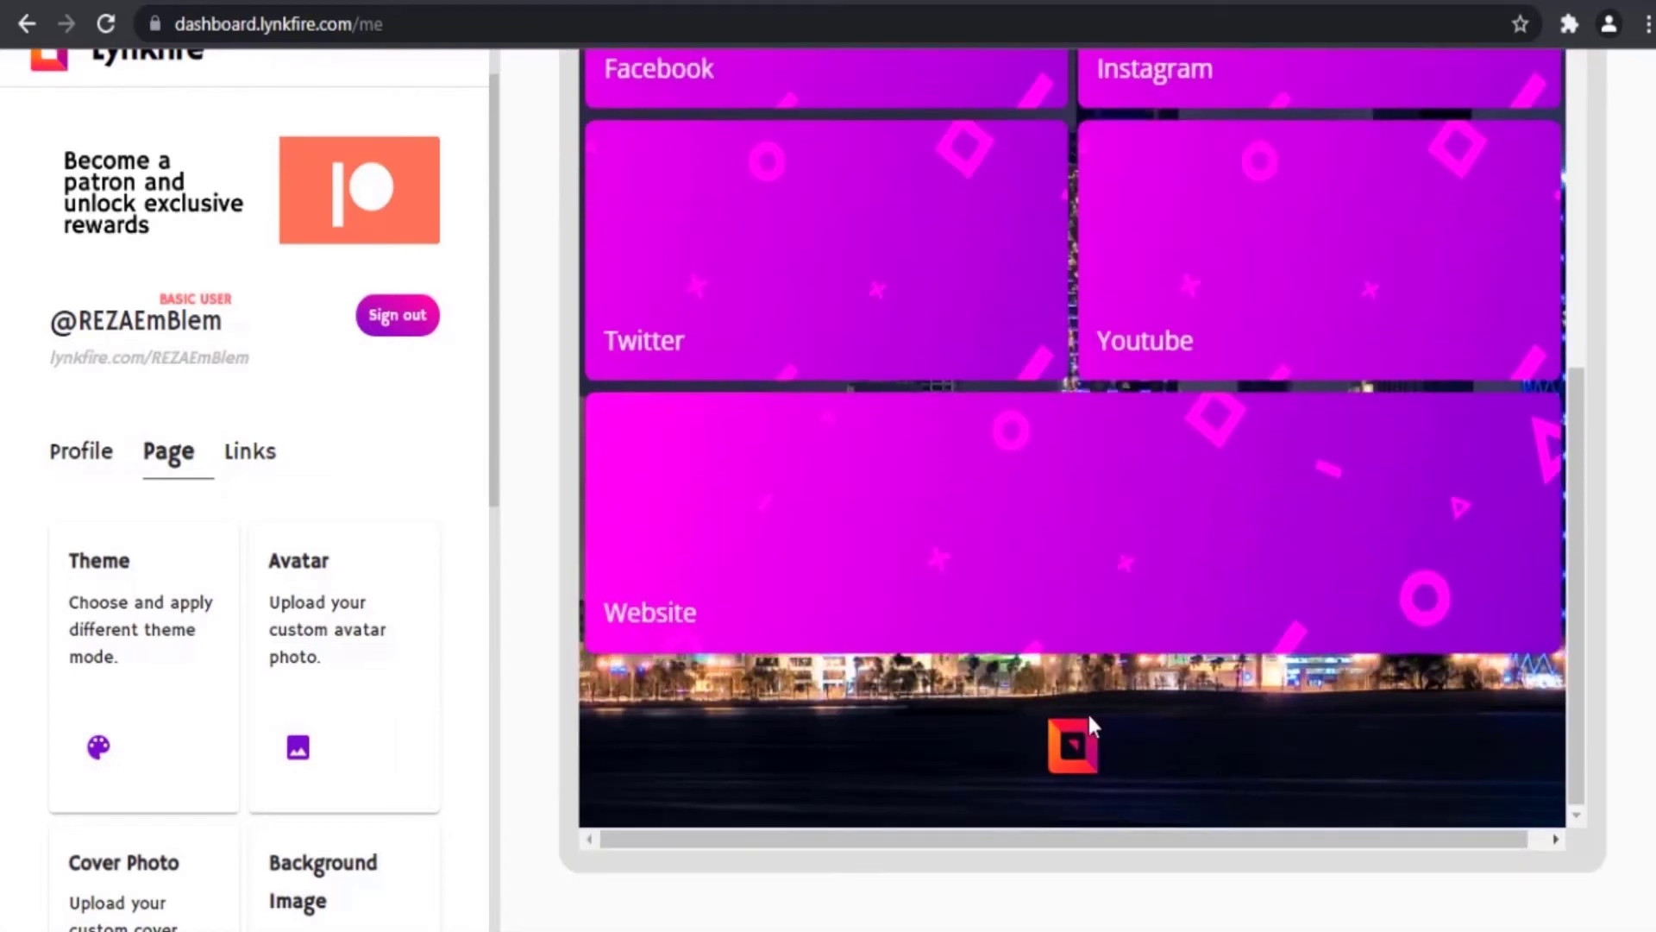
scroll(1193, 768, up, 15)
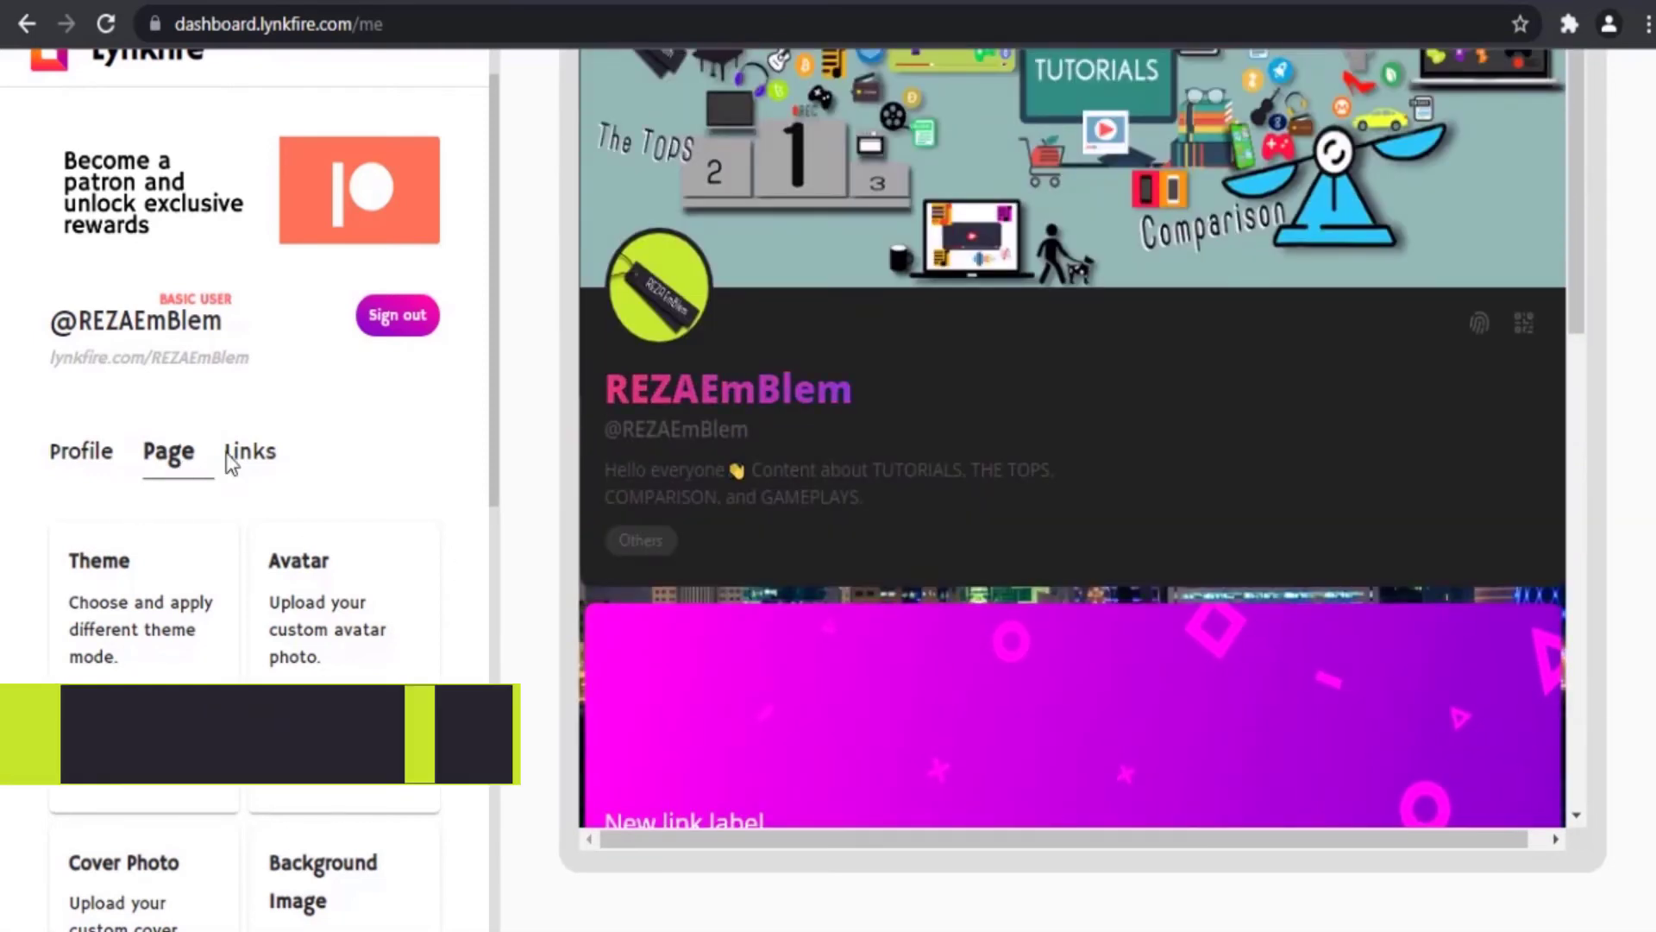
Step: Open link #1 in the Links tab for editing
click(255, 452)
scroll(463, 461, down, 5)
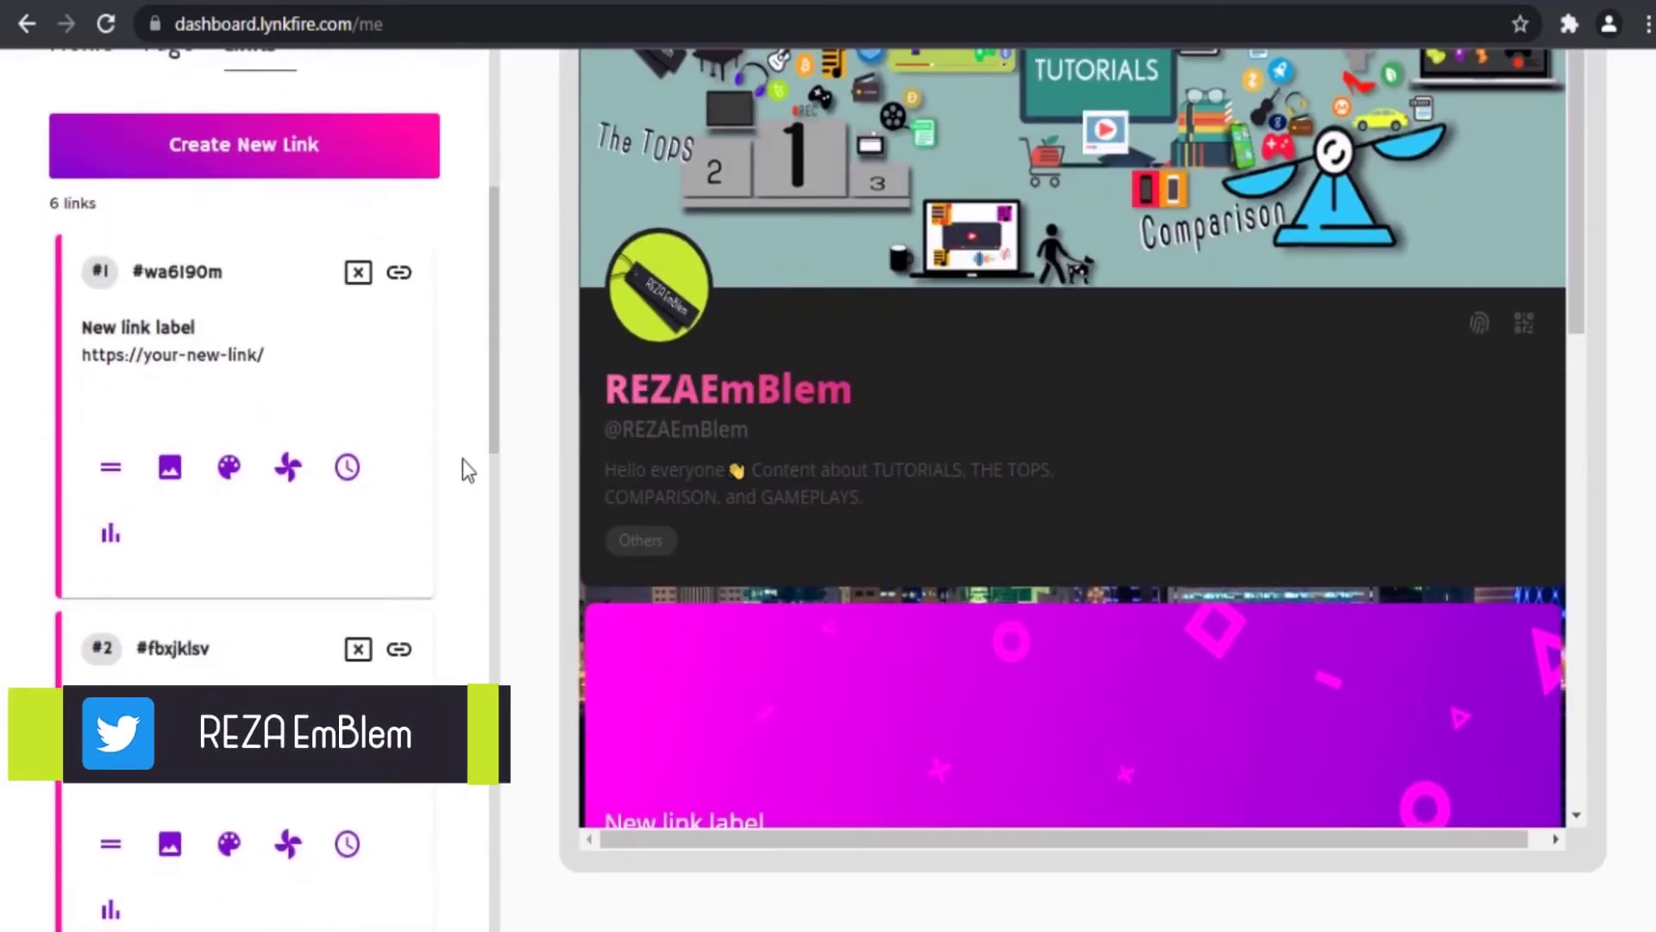
scroll(893, 673, down, 3)
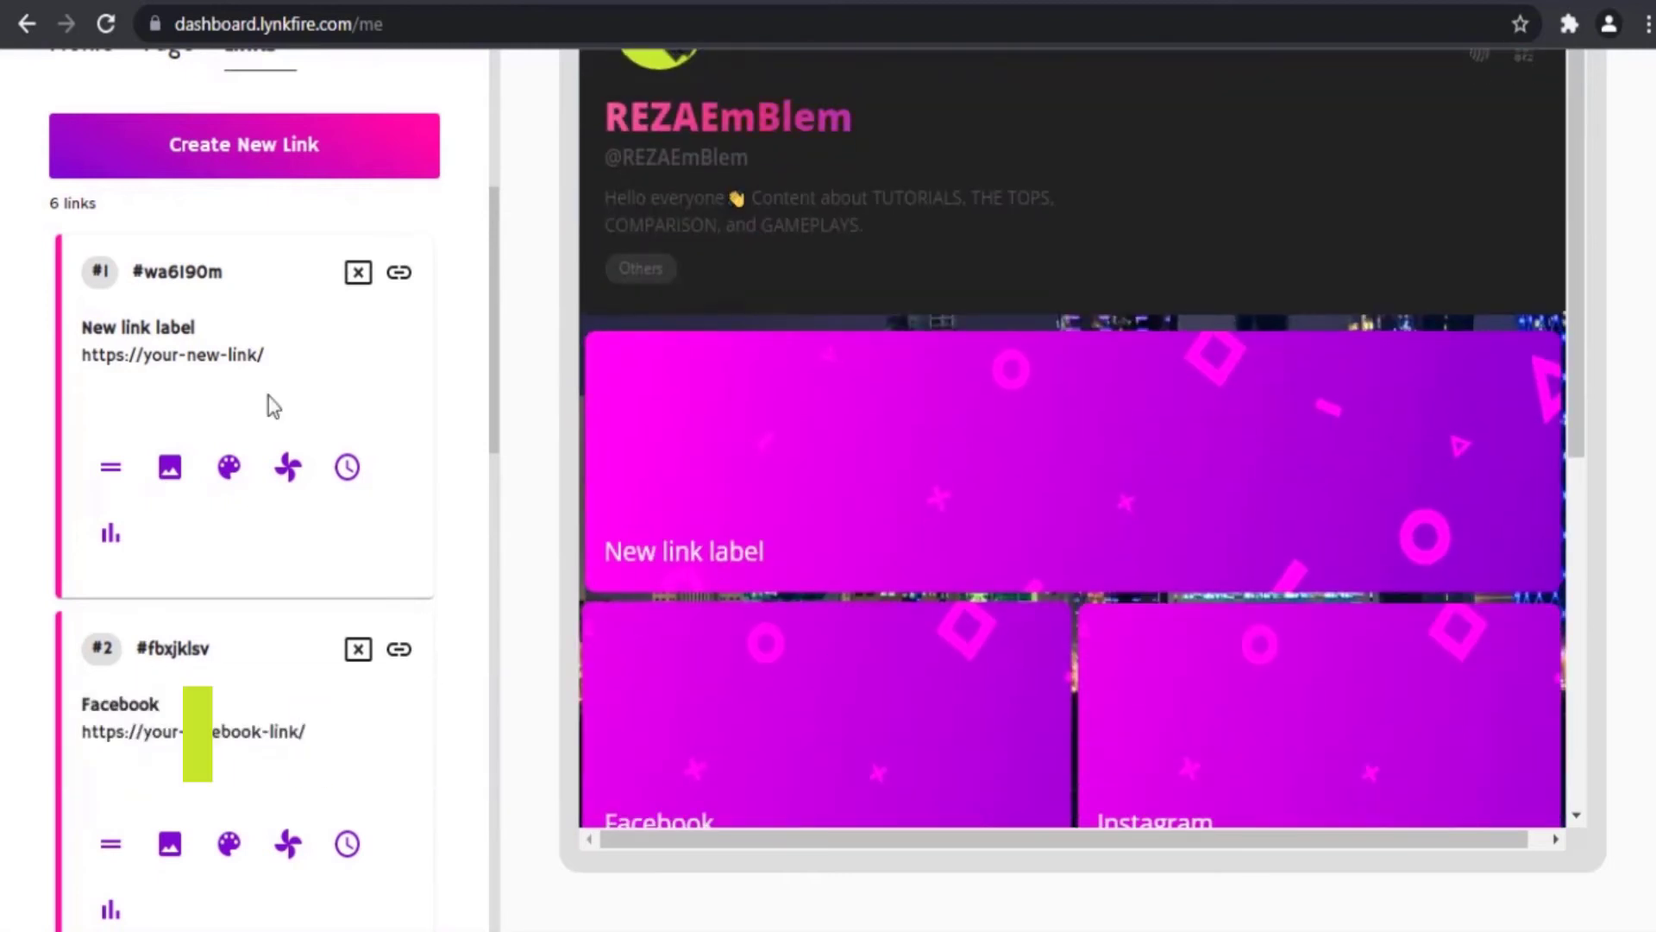
click(224, 361)
scroll(222, 350, up, 3)
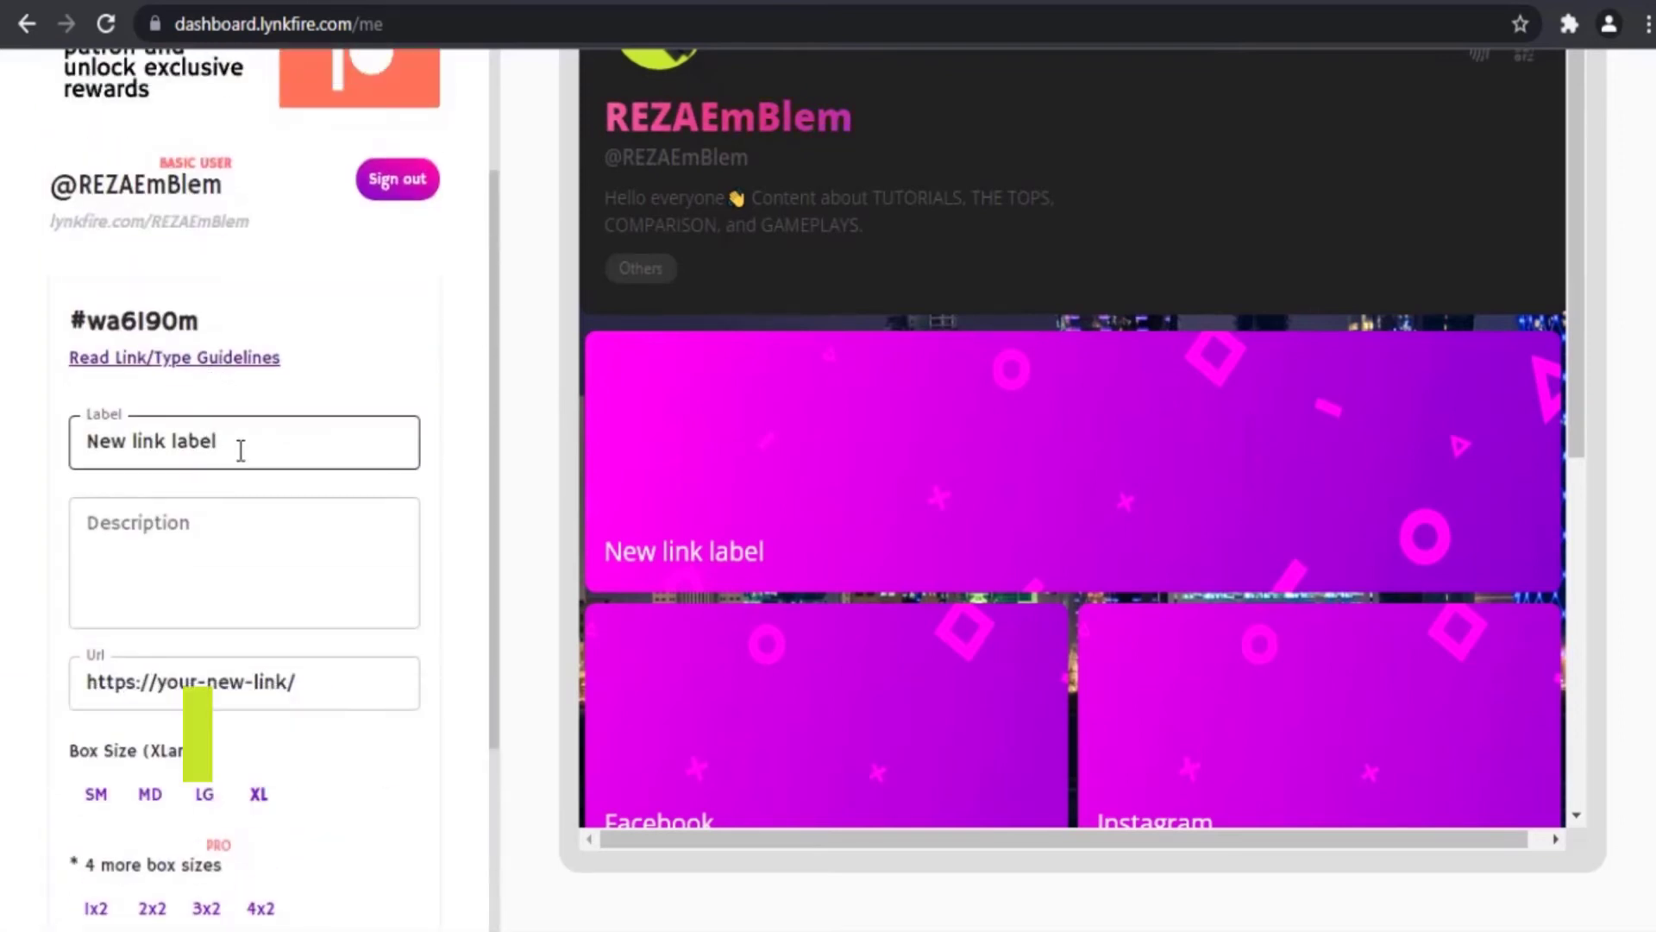
drag(240, 443, 59, 447)
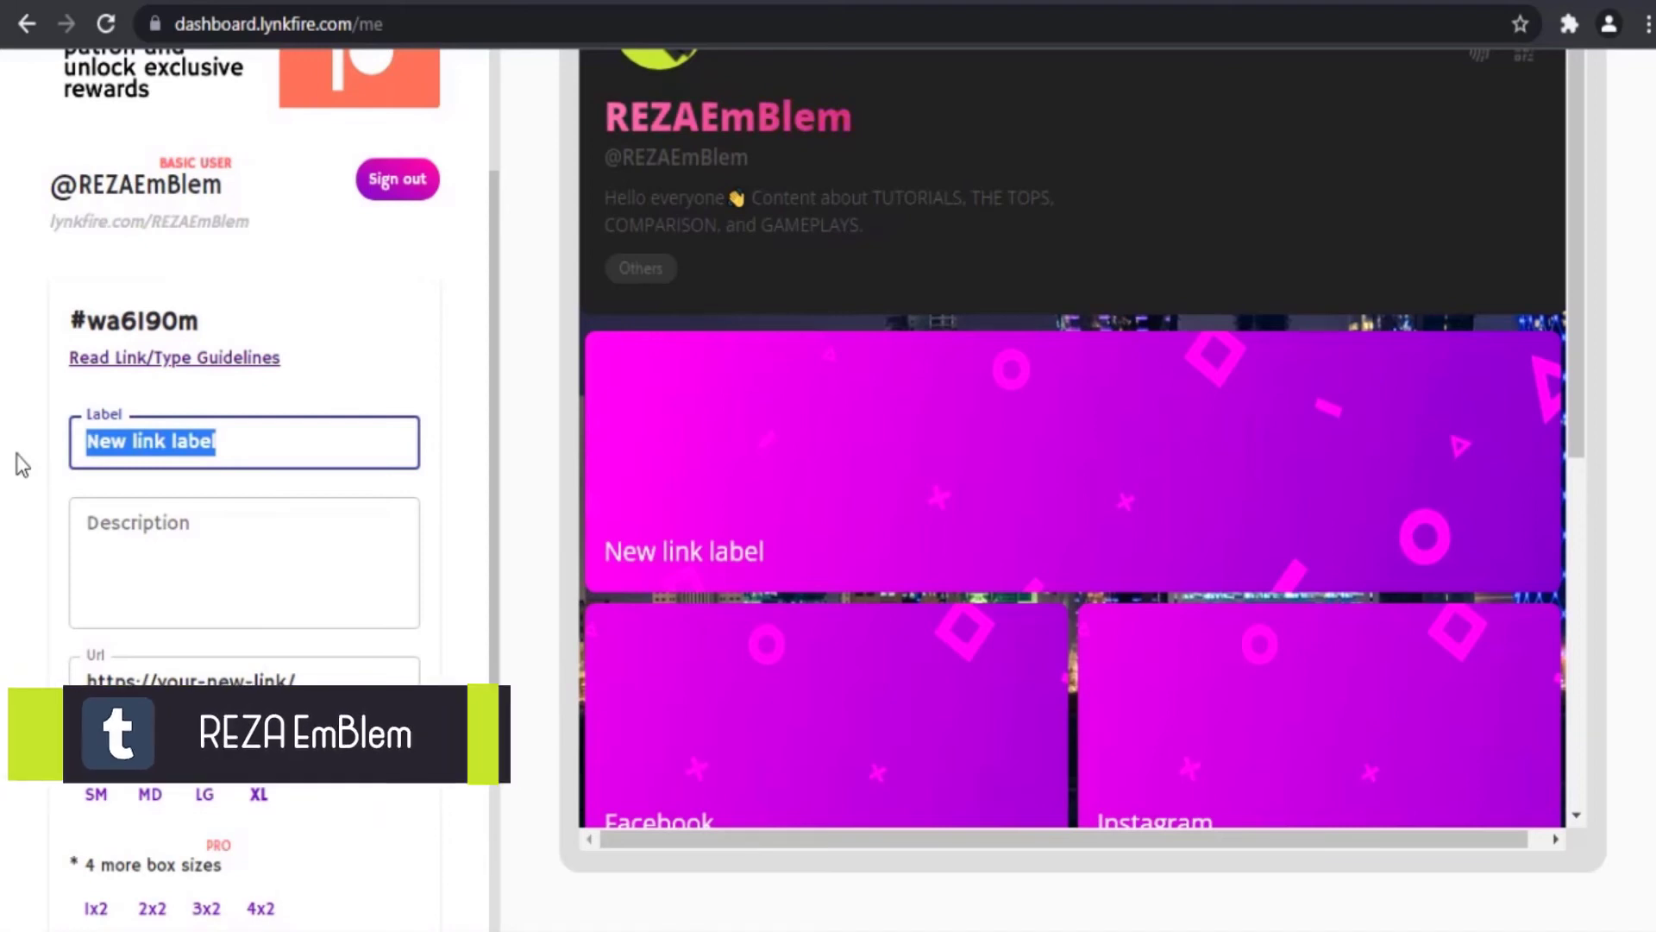
text(my)
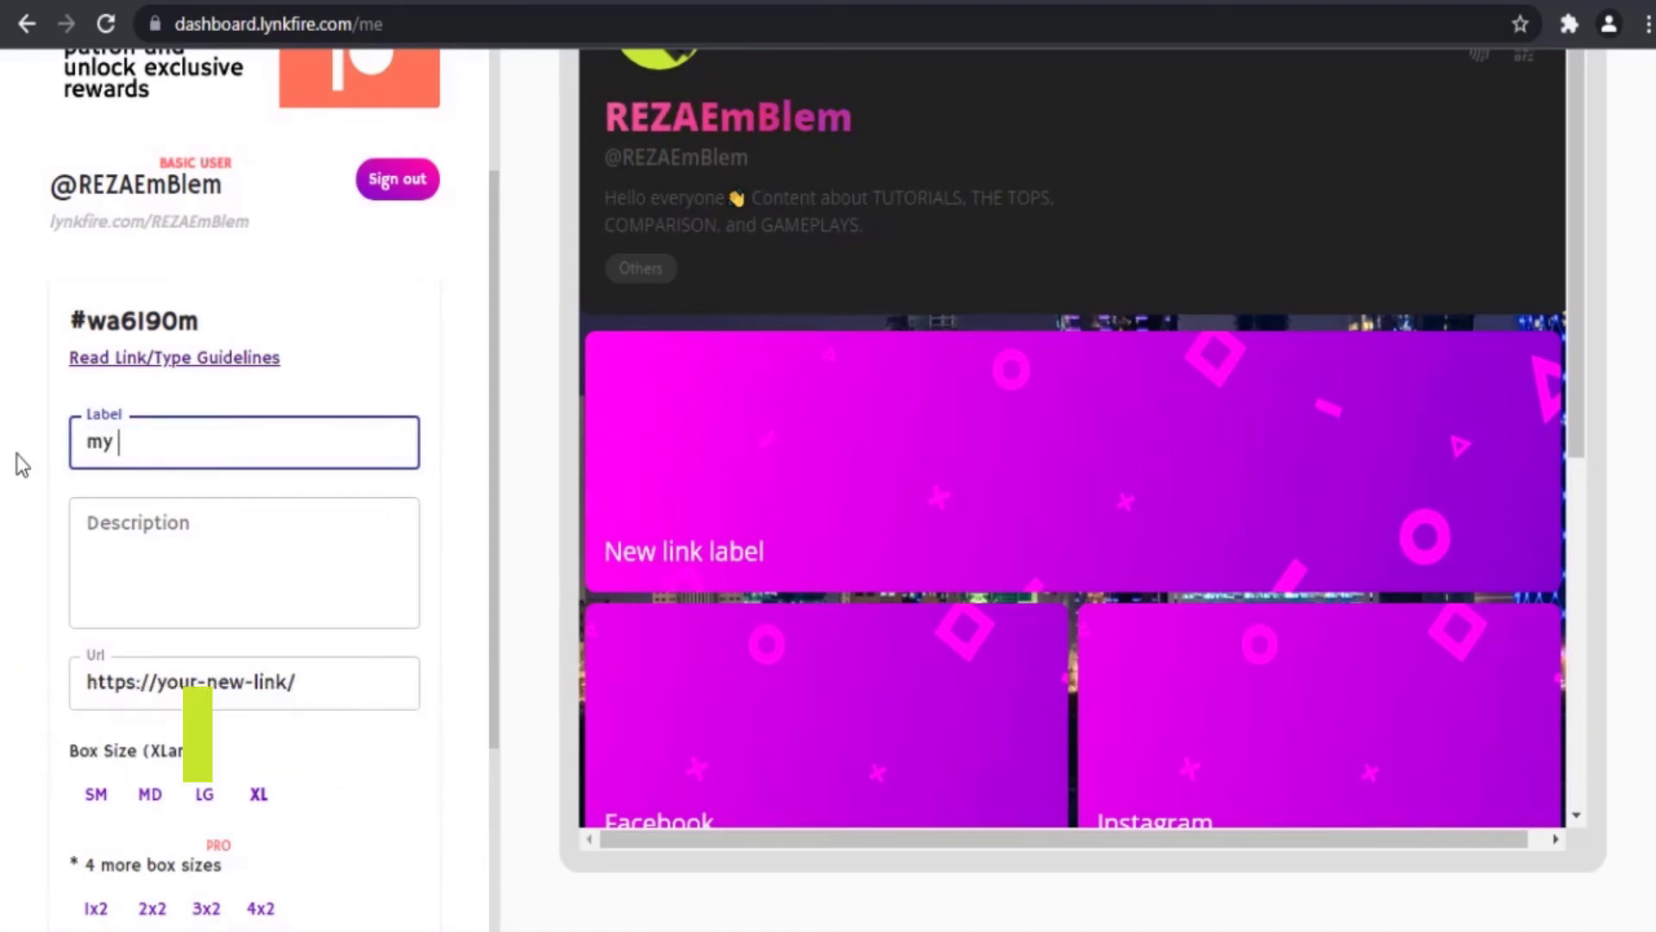
text( website)
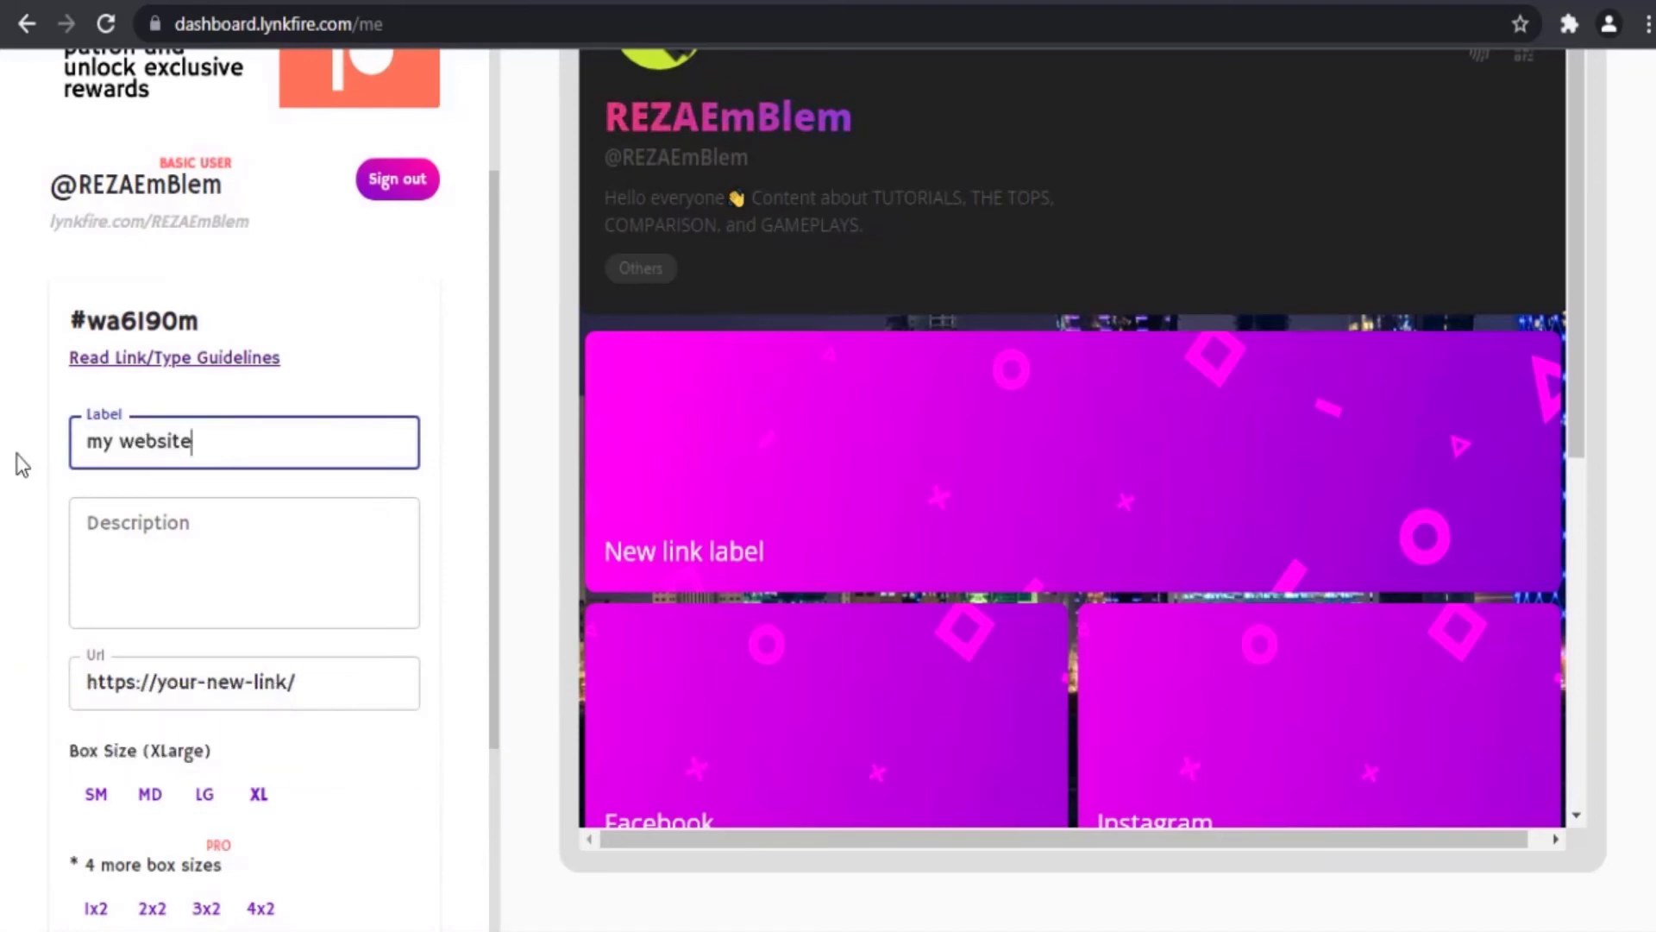
click(84, 542)
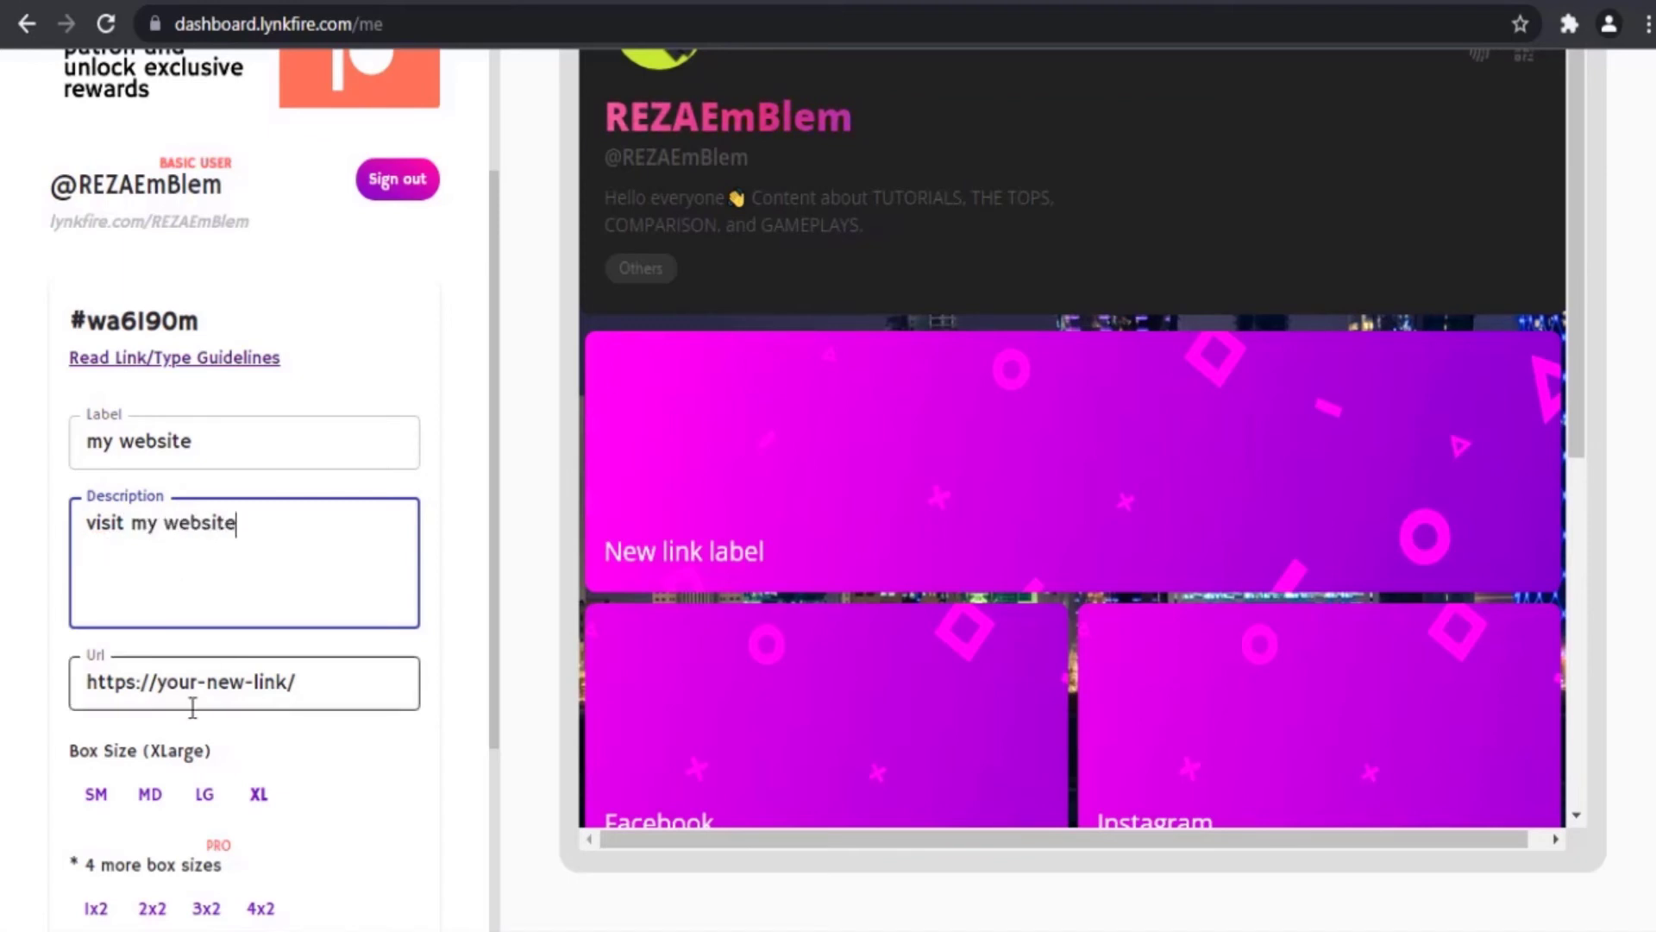
drag(160, 685, 288, 688)
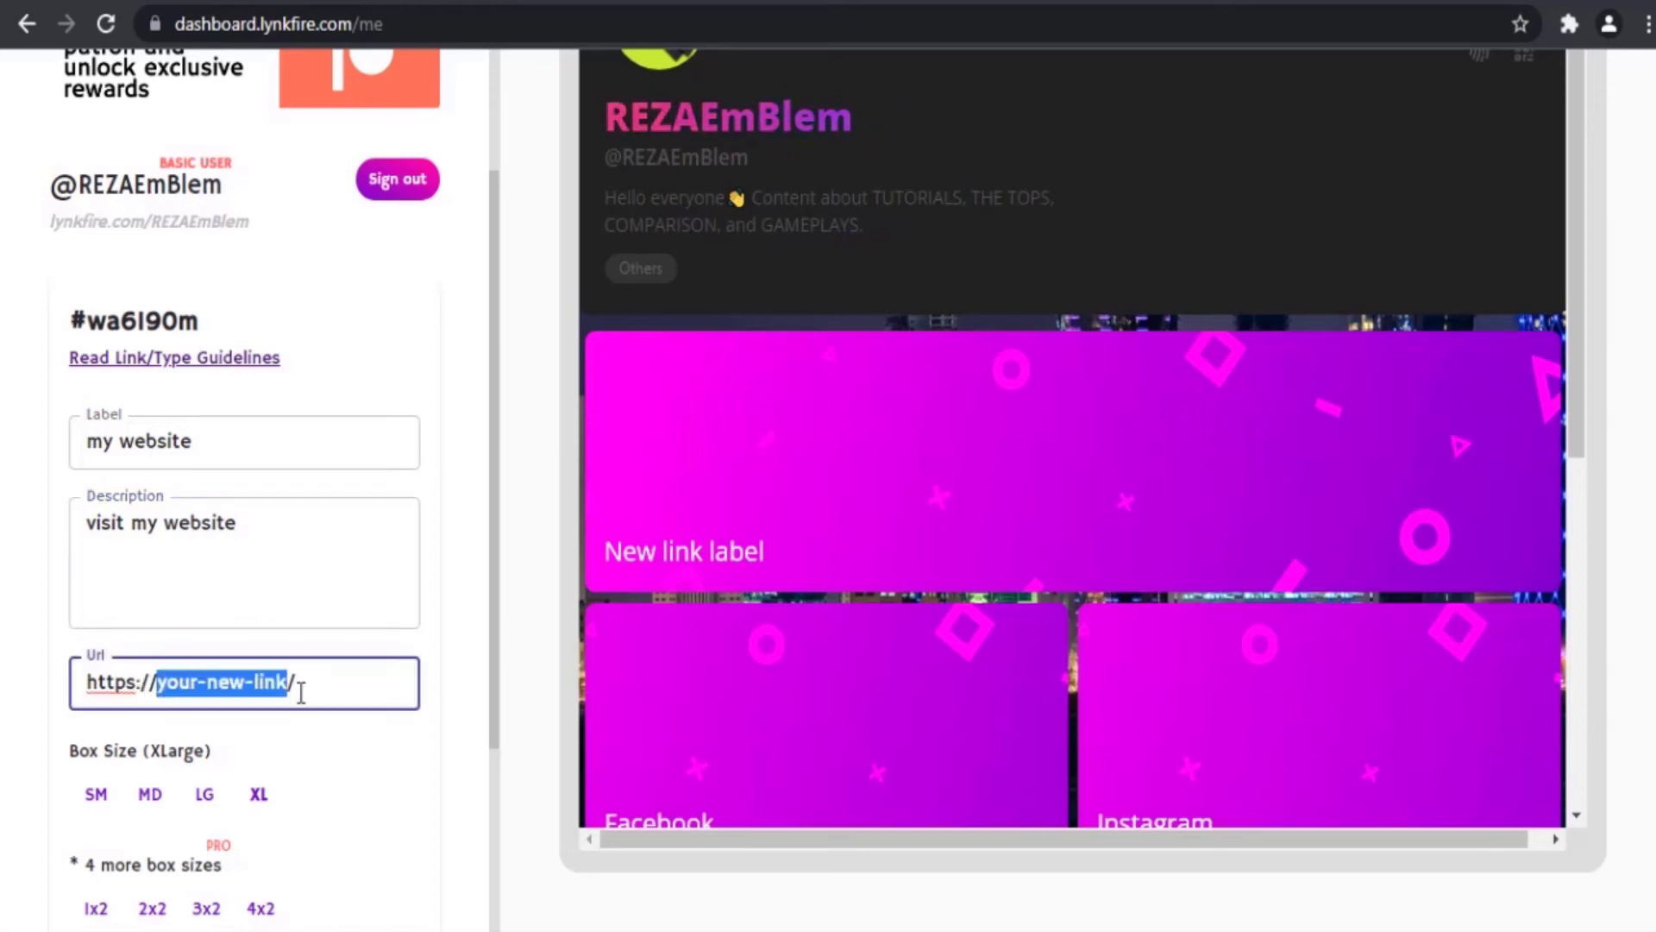
text(website.com)
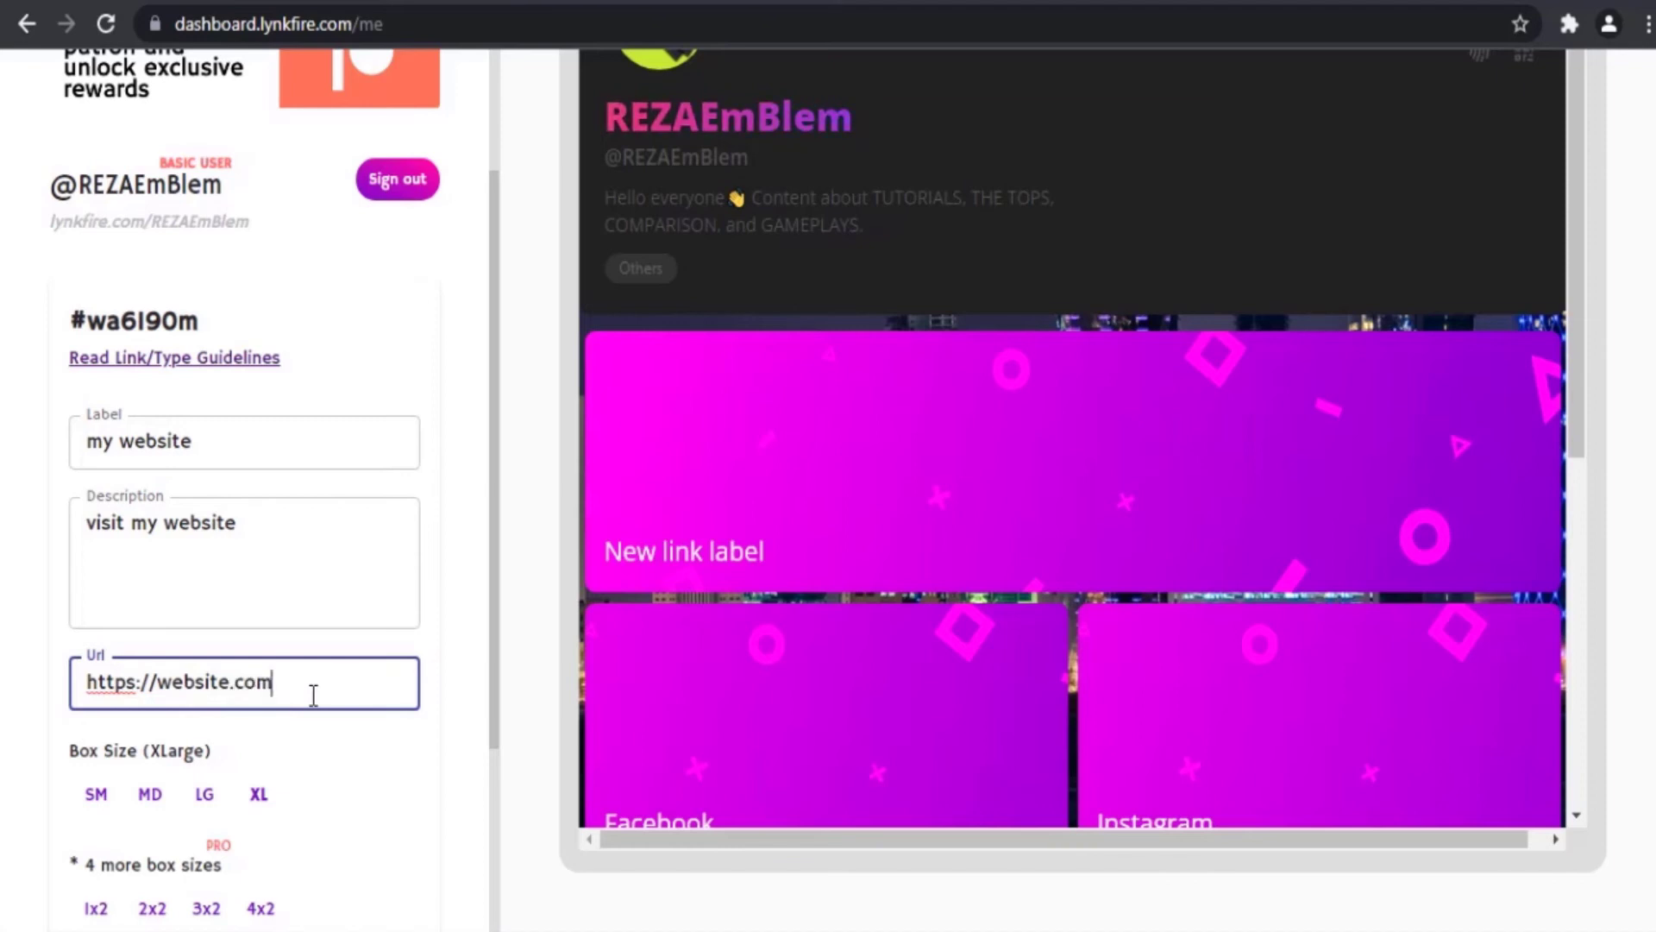
scroll(363, 761, down, 2)
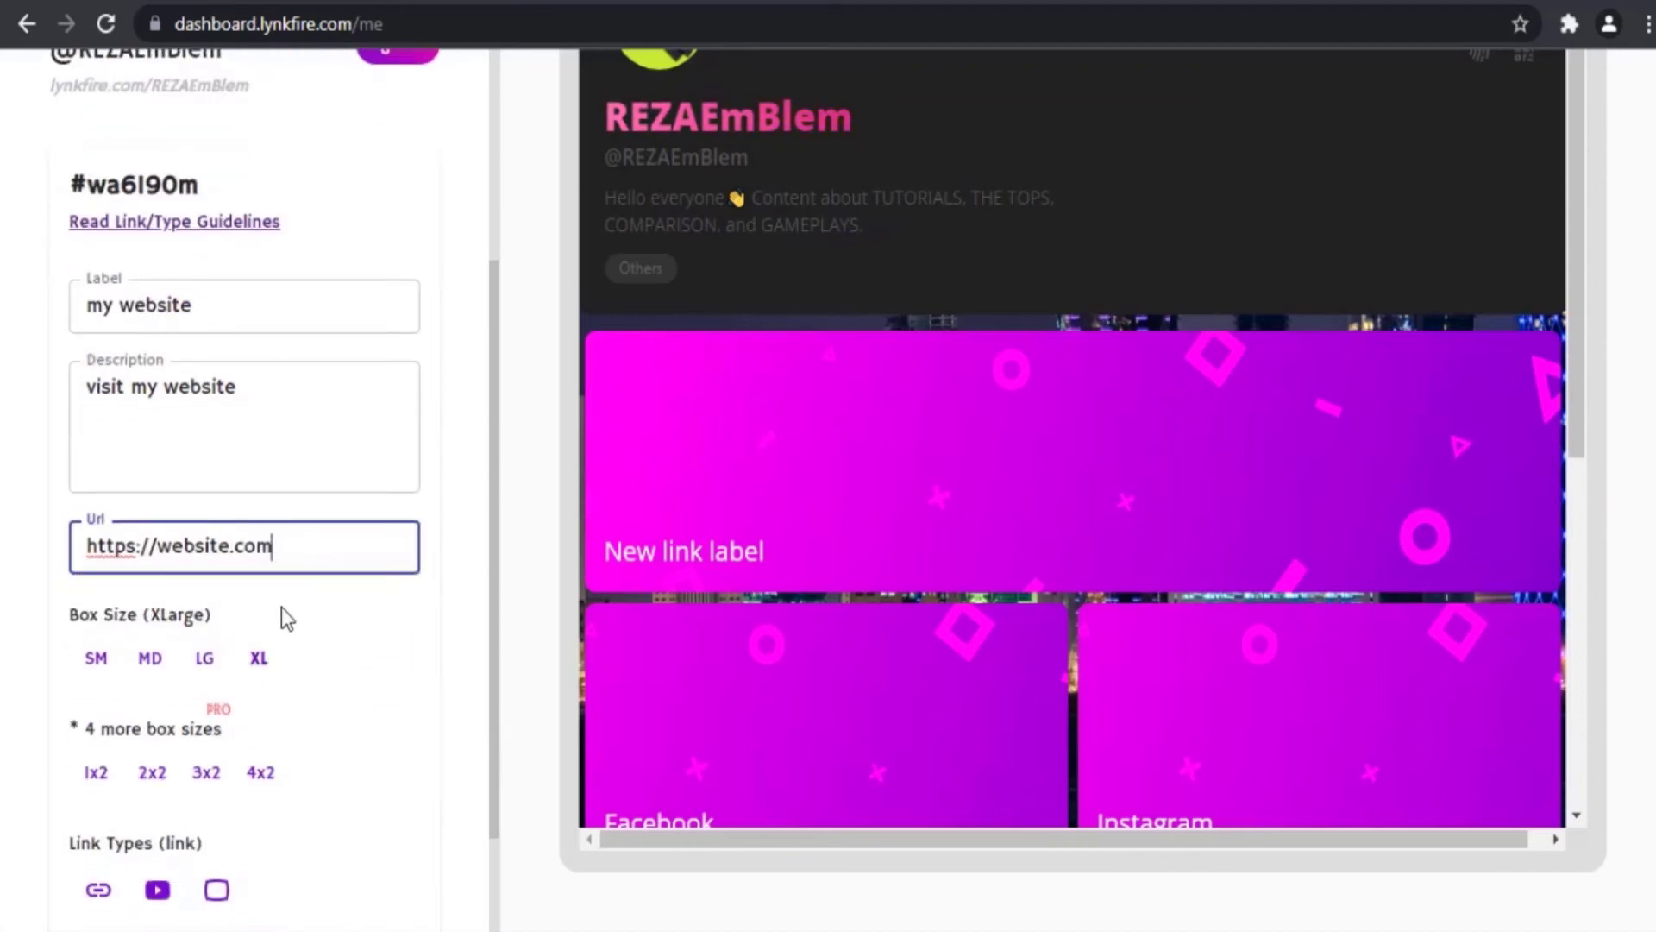
Step: Try the first link's box sizes small, medium, large and extra large, then scroll the edit form
click(100, 661)
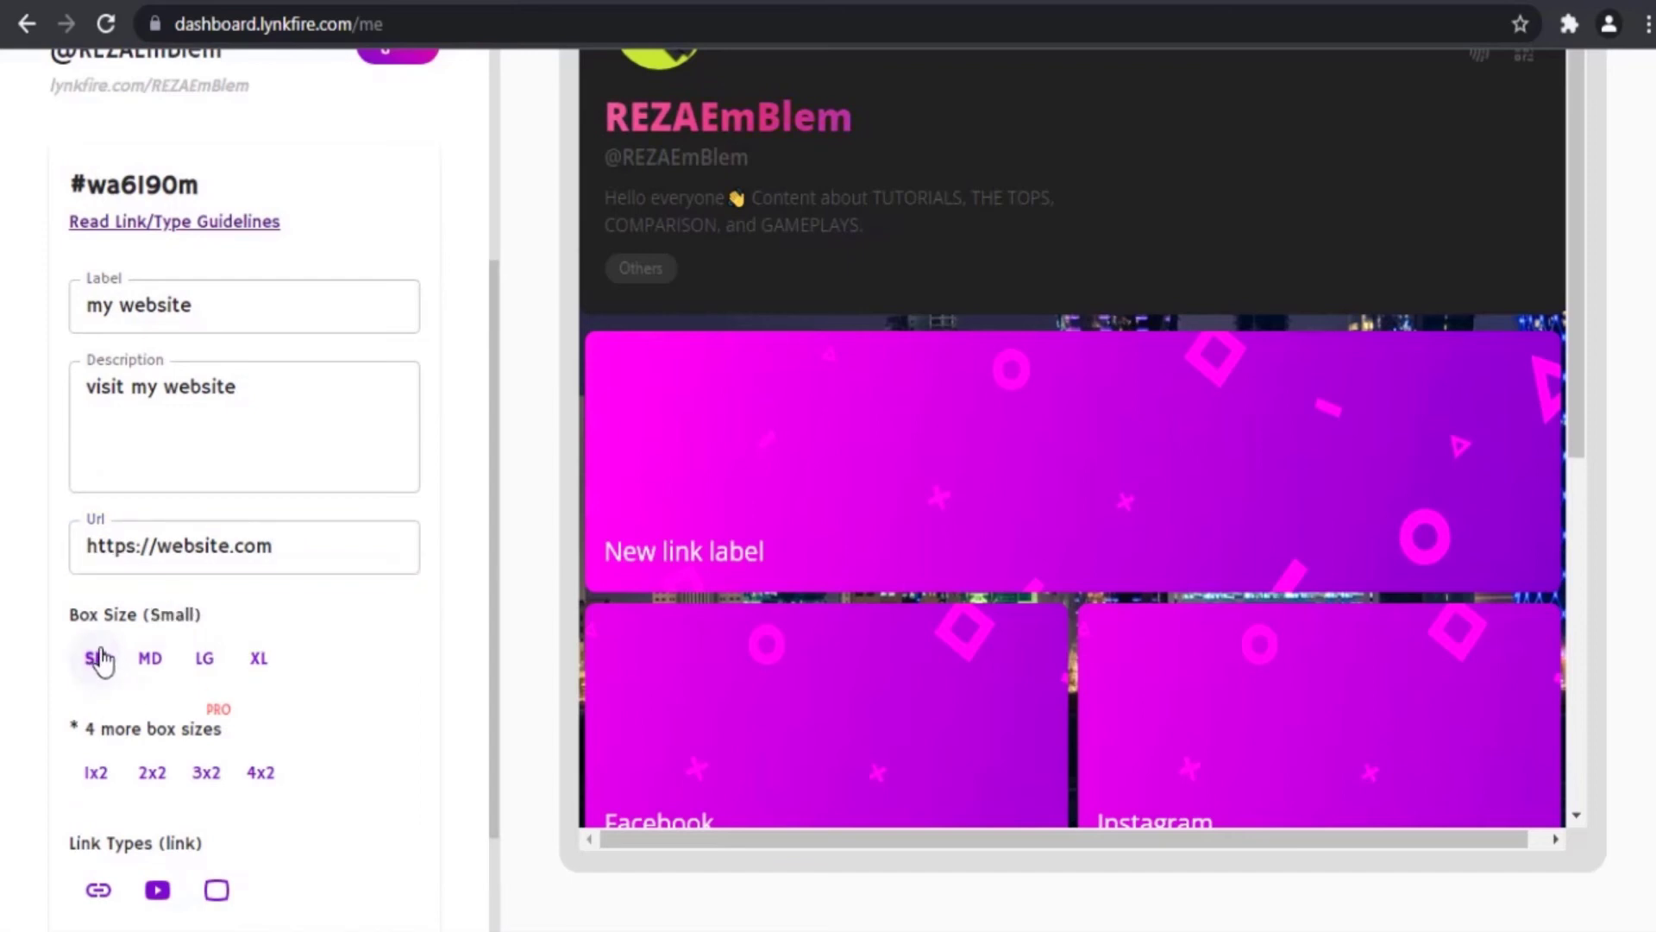
click(152, 661)
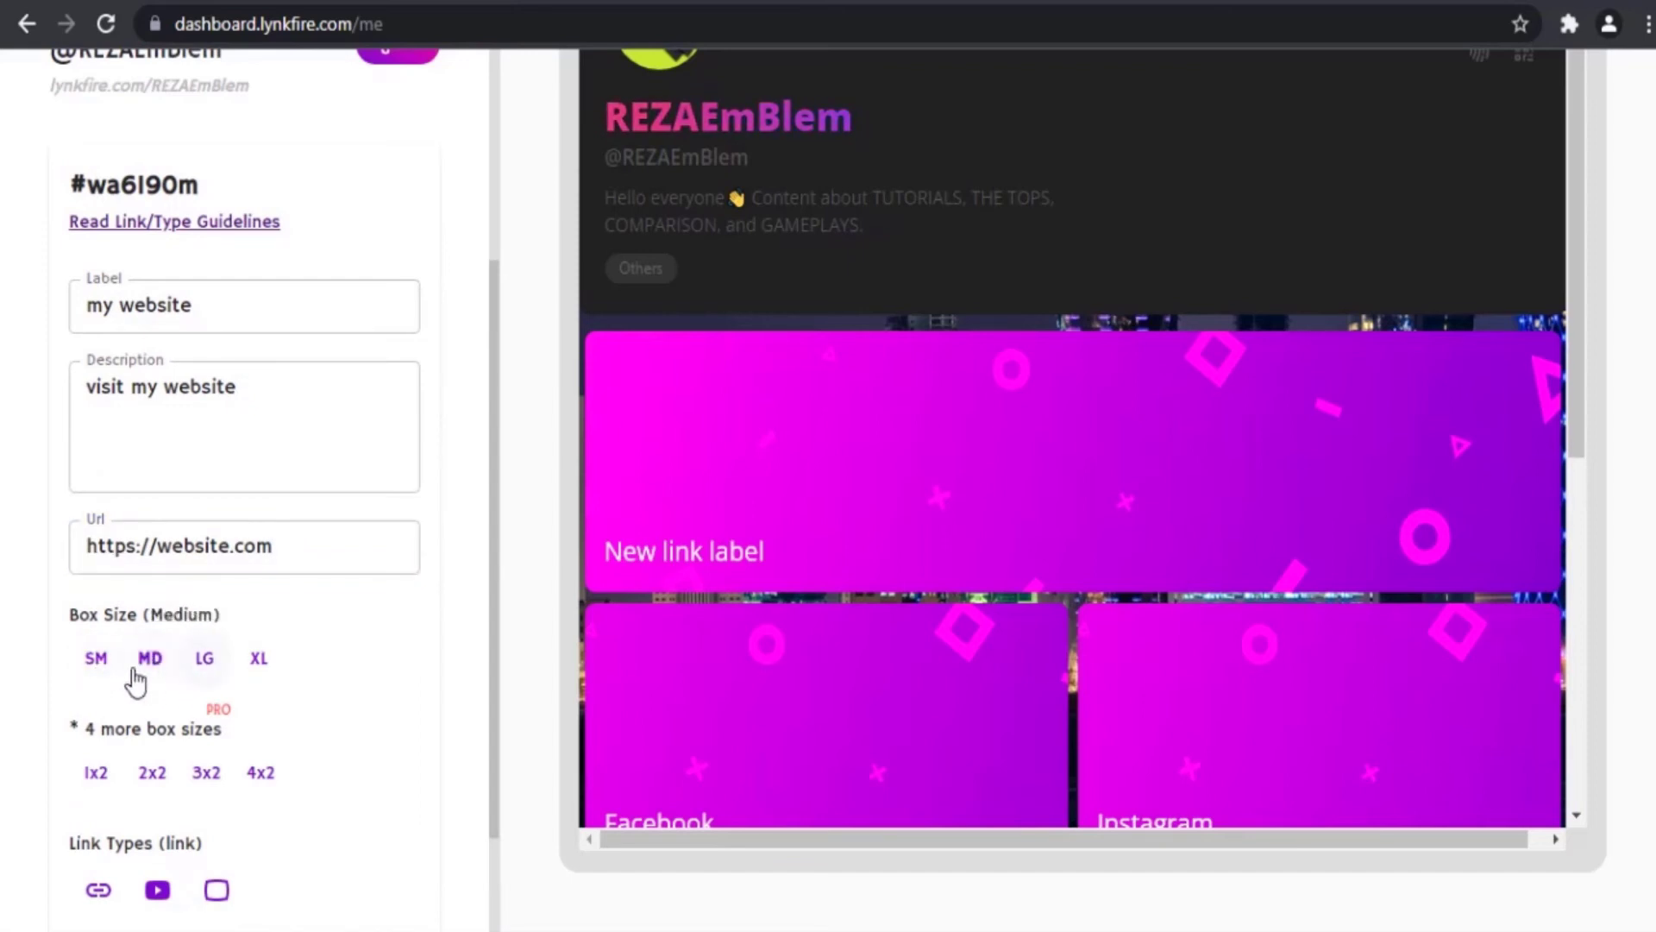
click(209, 670)
click(246, 664)
scroll(188, 686, down, 2)
scroll(246, 656, down, 1)
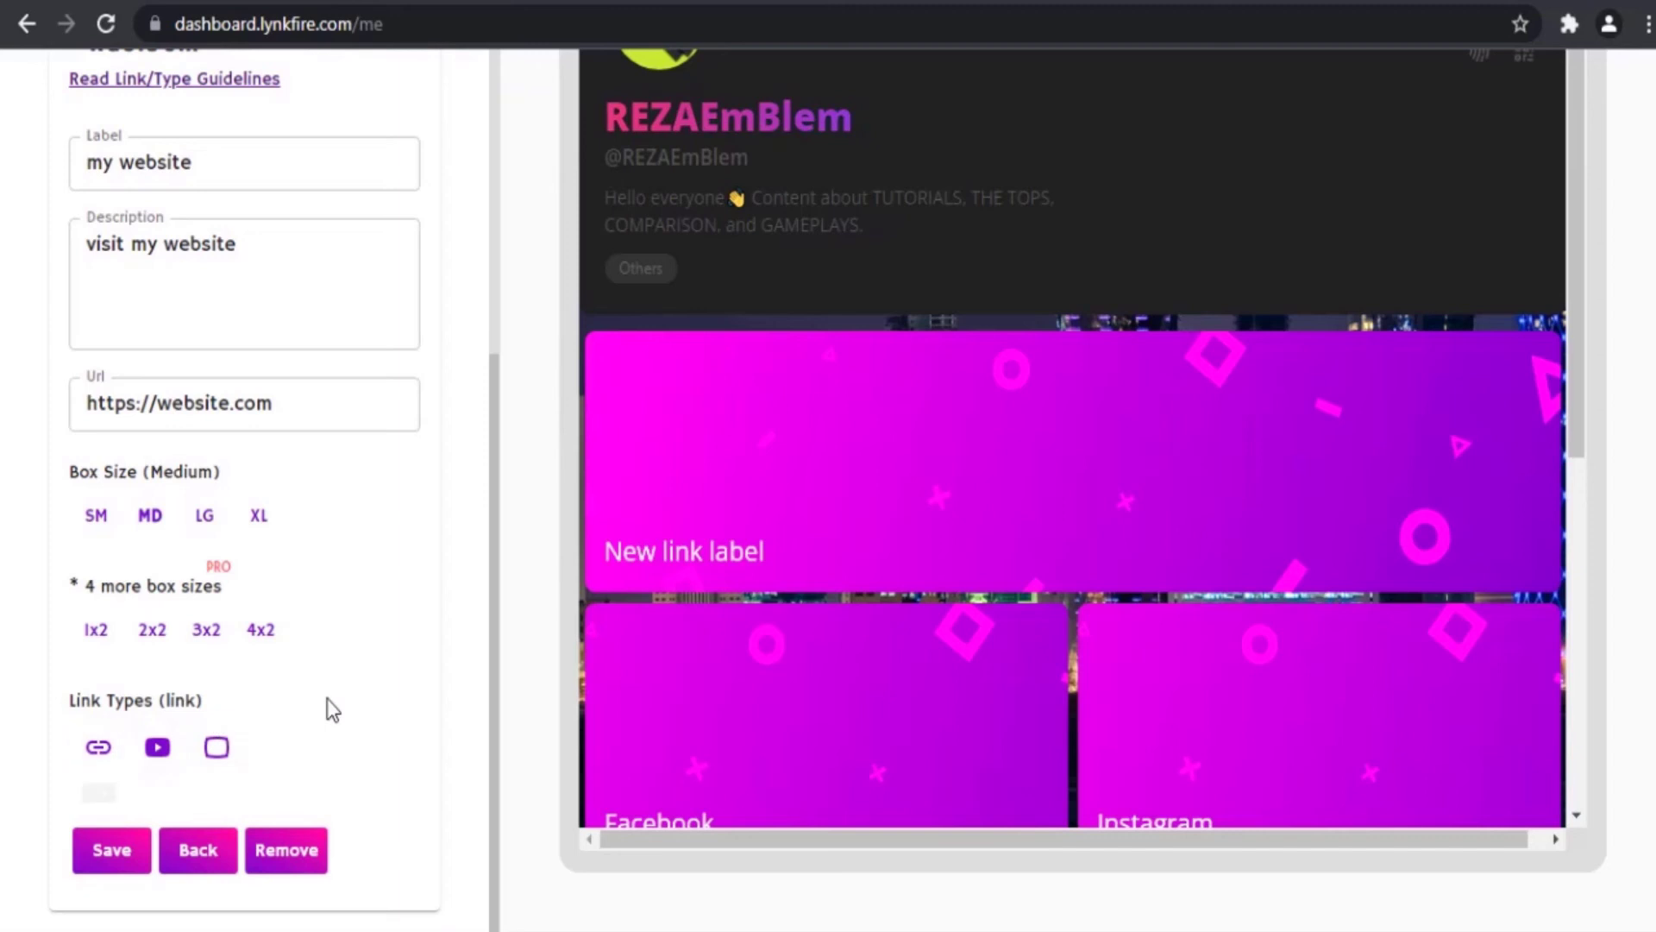
scroll(273, 779, up, 5)
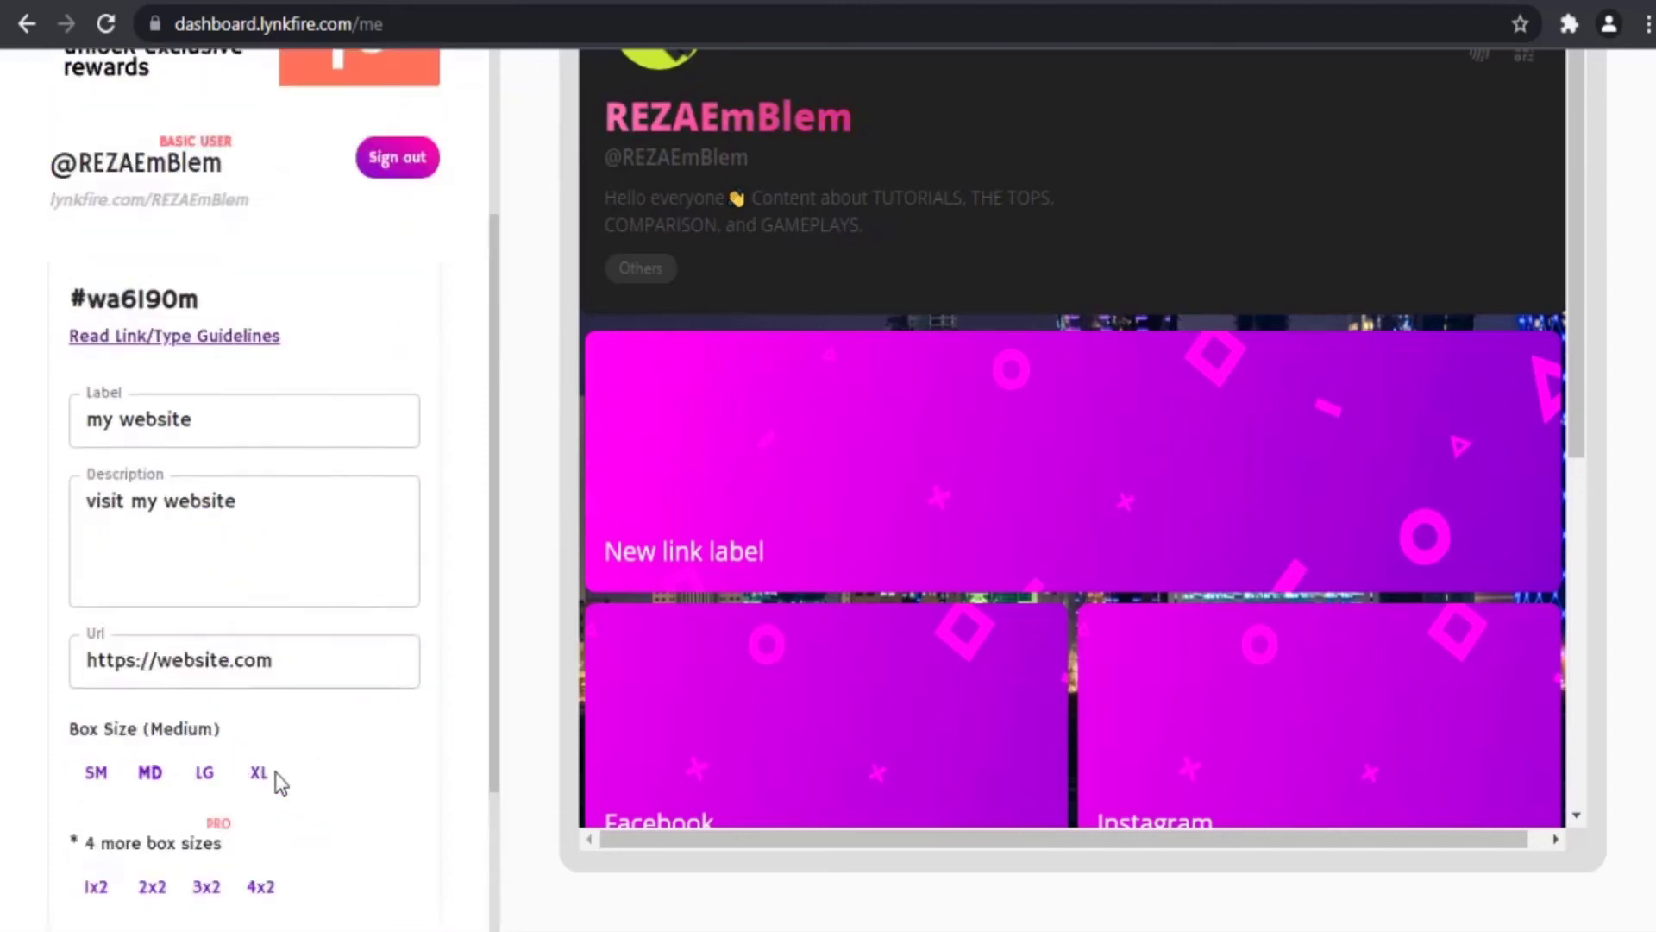
scroll(277, 779, down, 5)
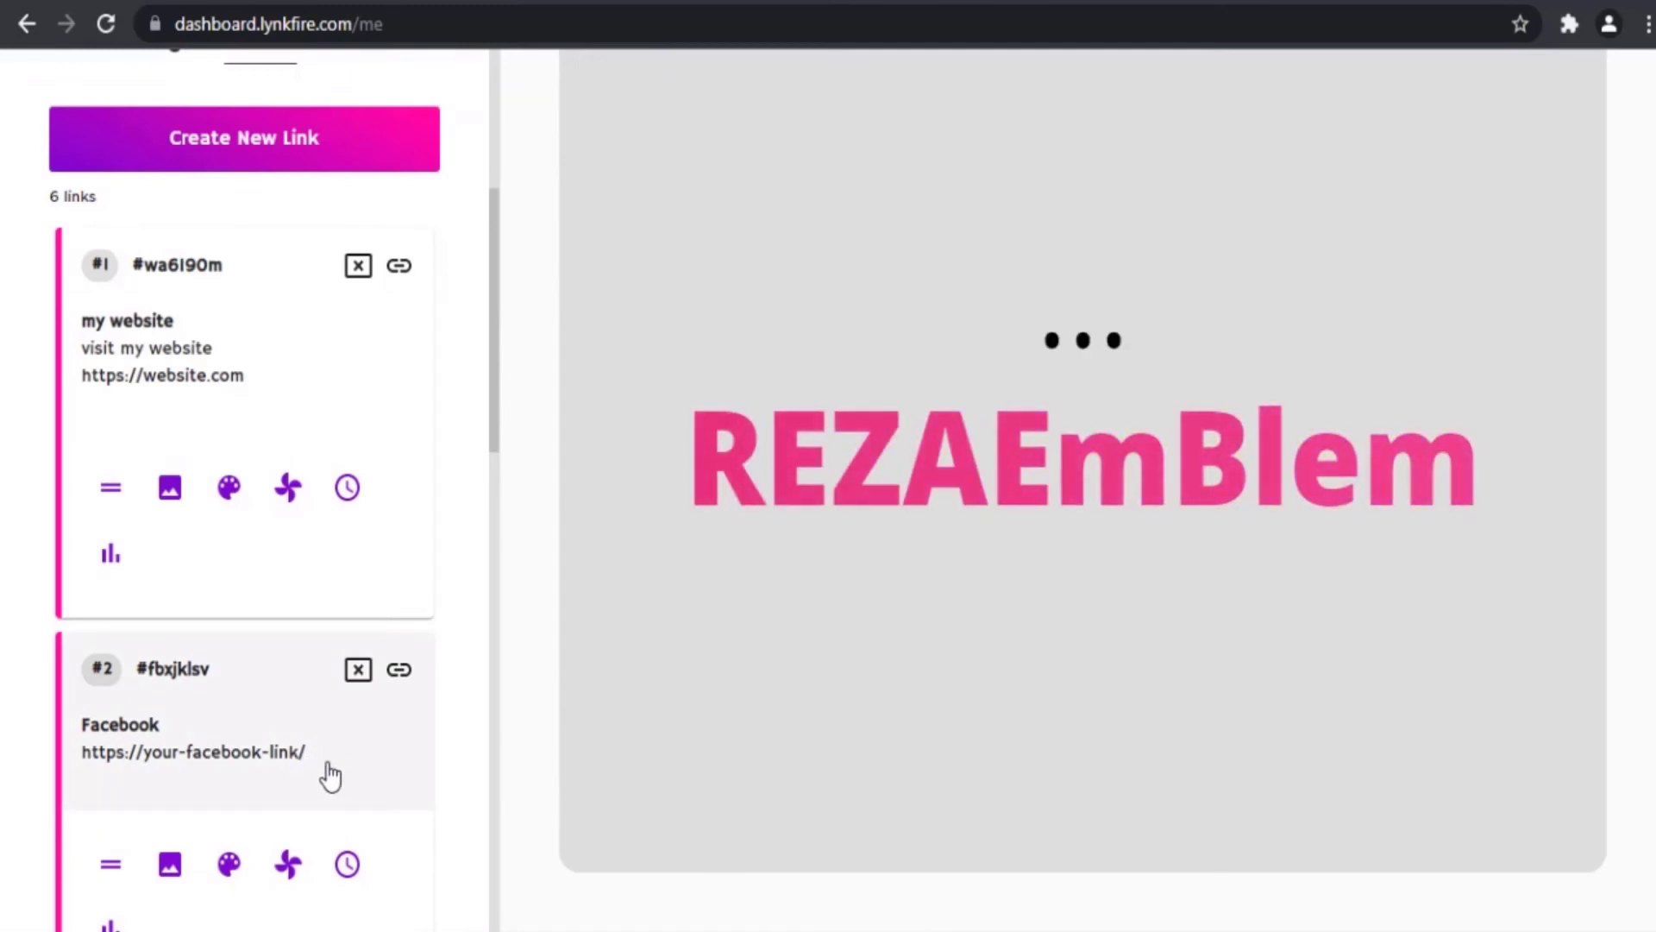
scroll(610, 681, down, 3)
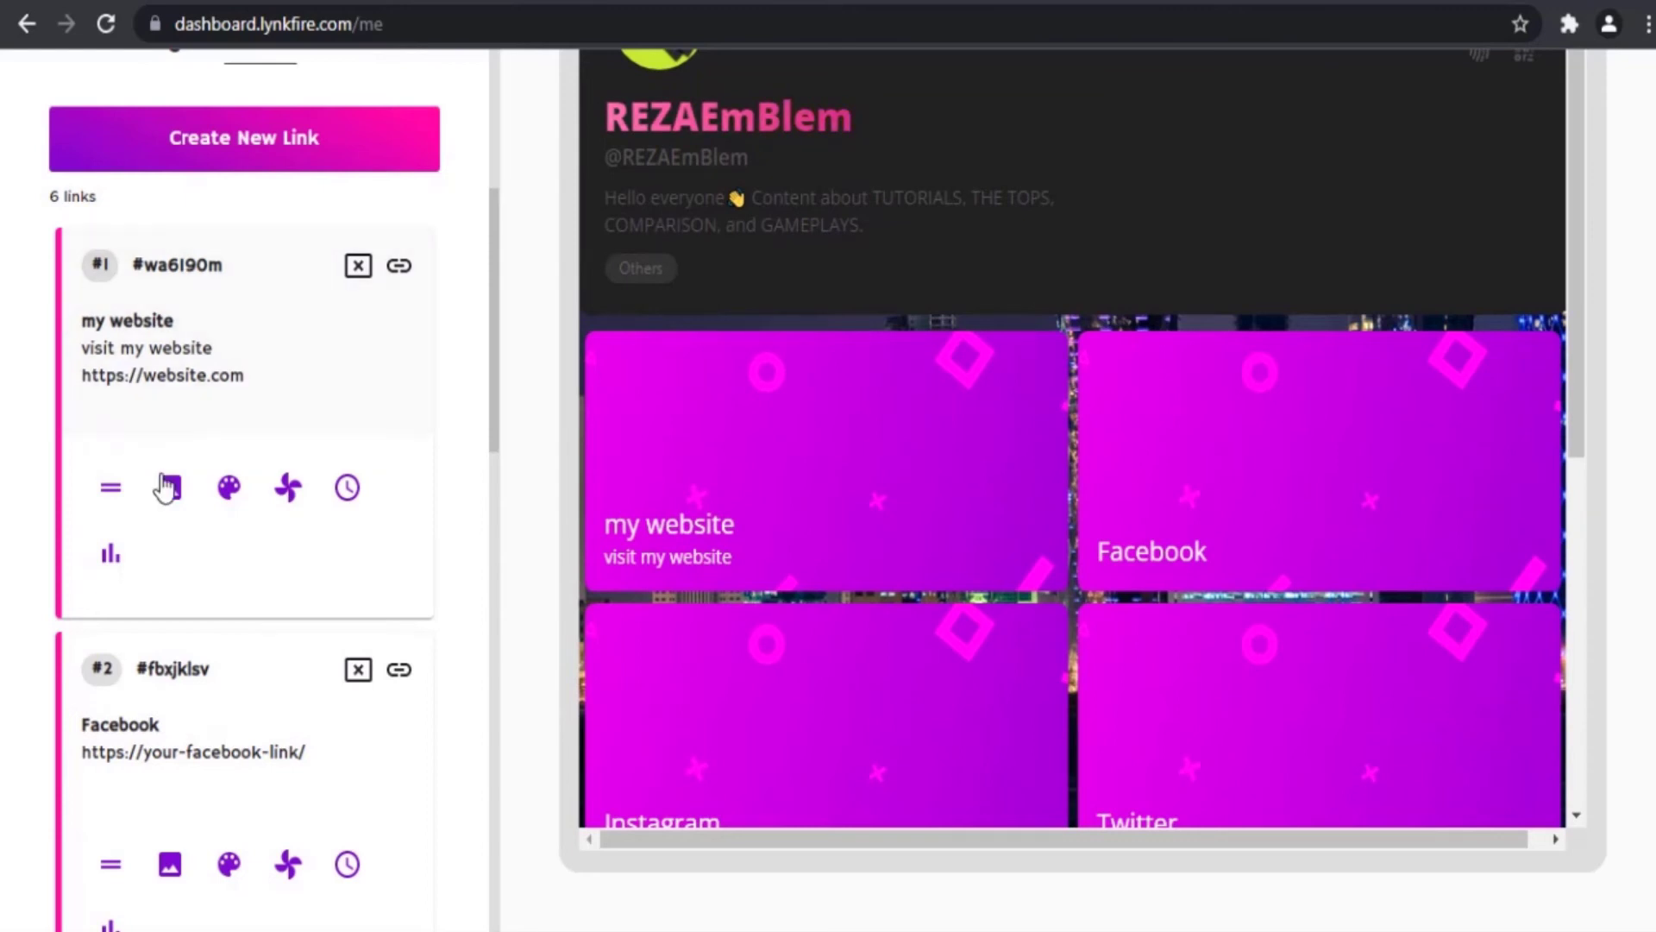
Step: Change the 'my website' link's box size to LG (large)
click(245, 298)
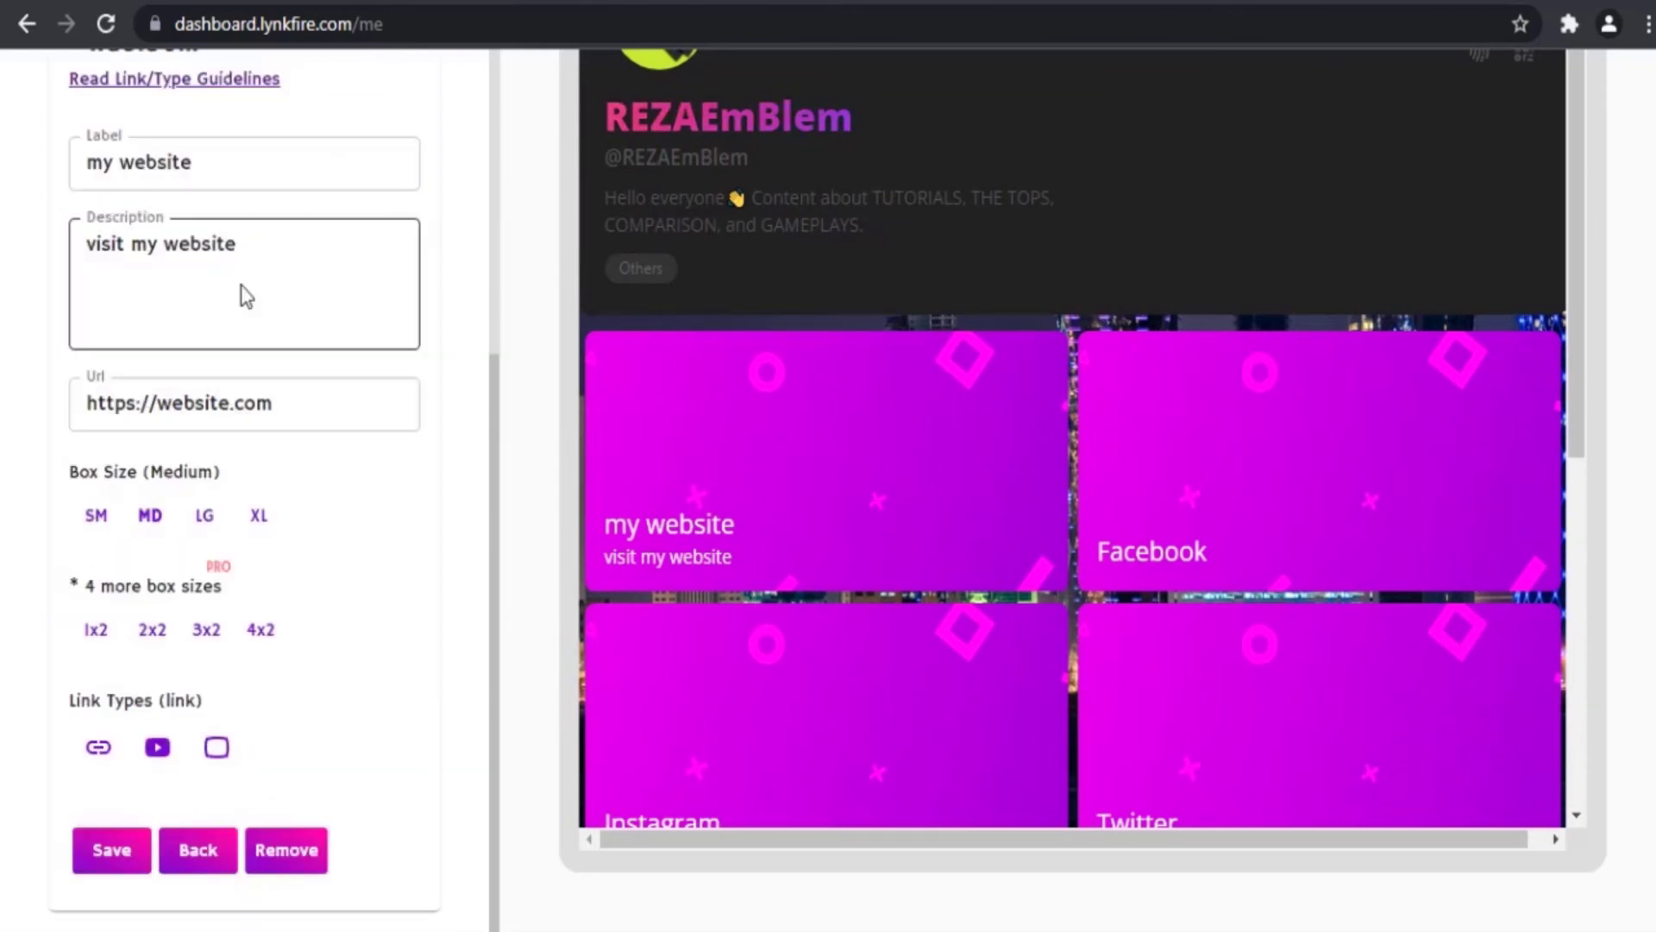
click(205, 517)
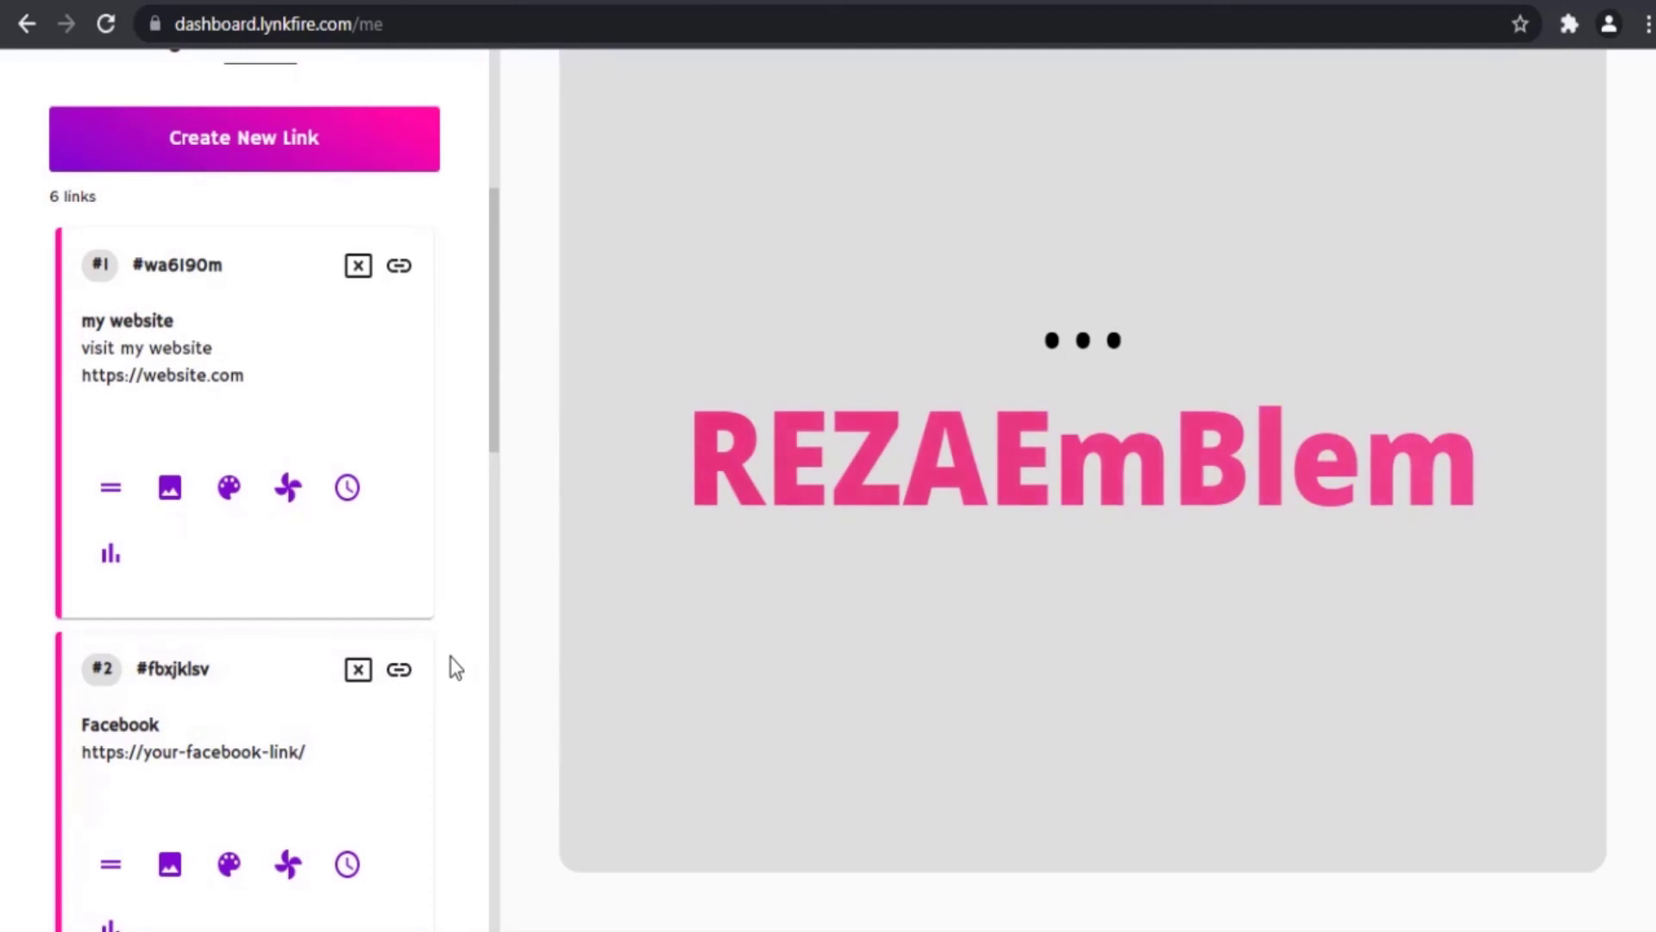
scroll(425, 665, down, 3)
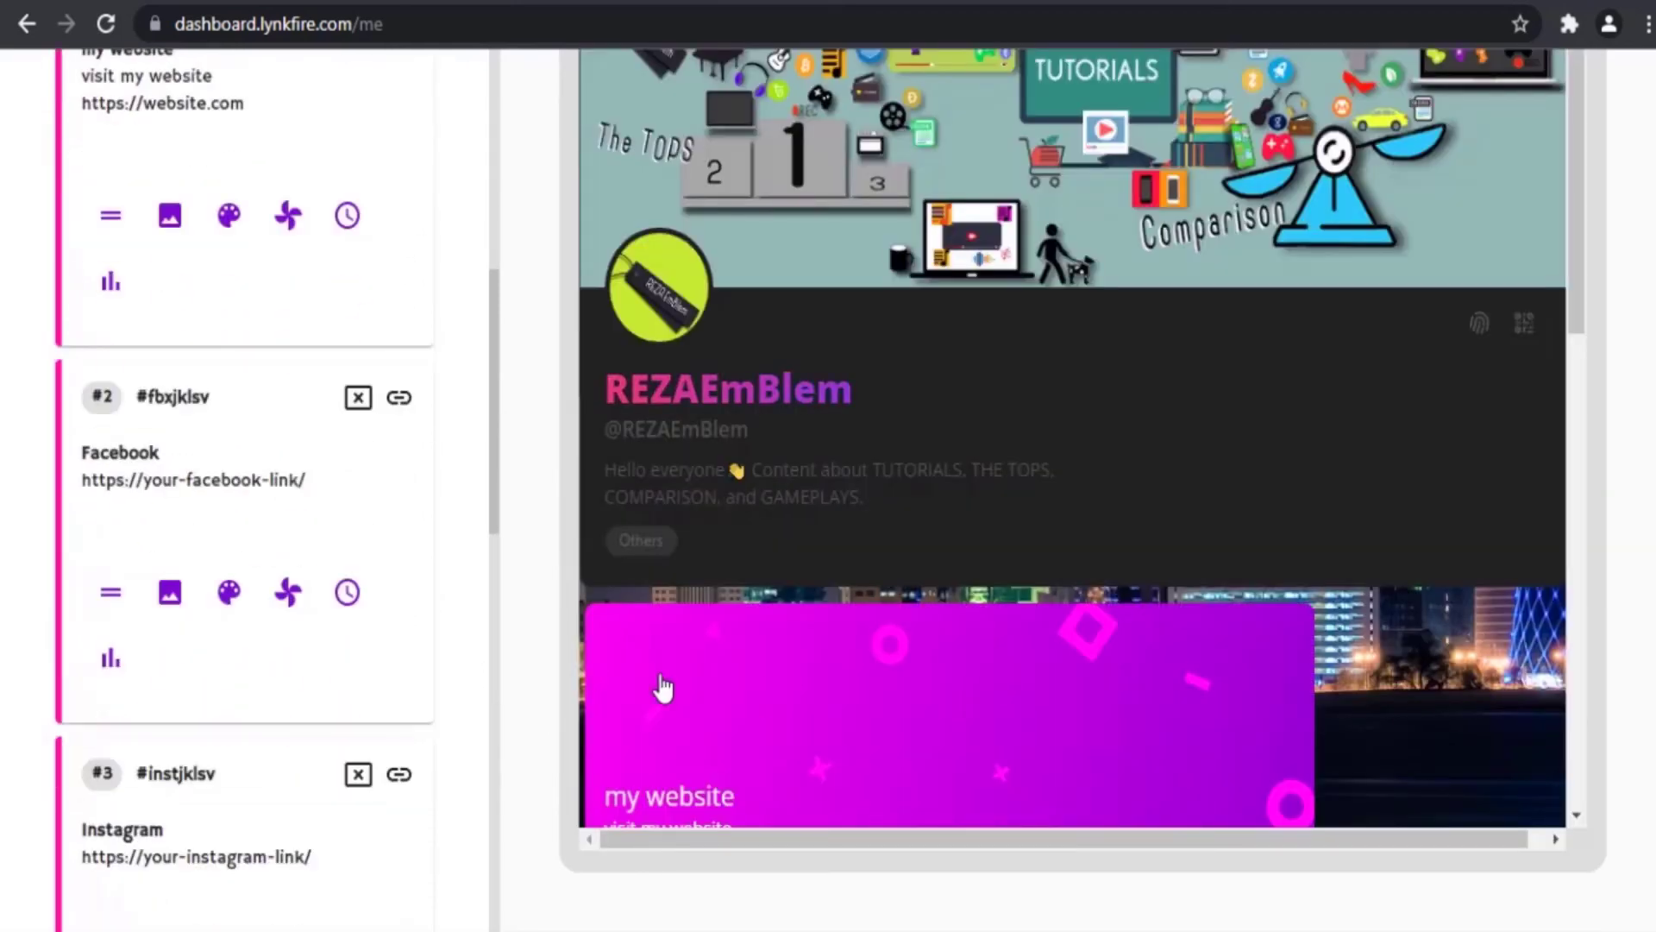
scroll(772, 699, down, 3)
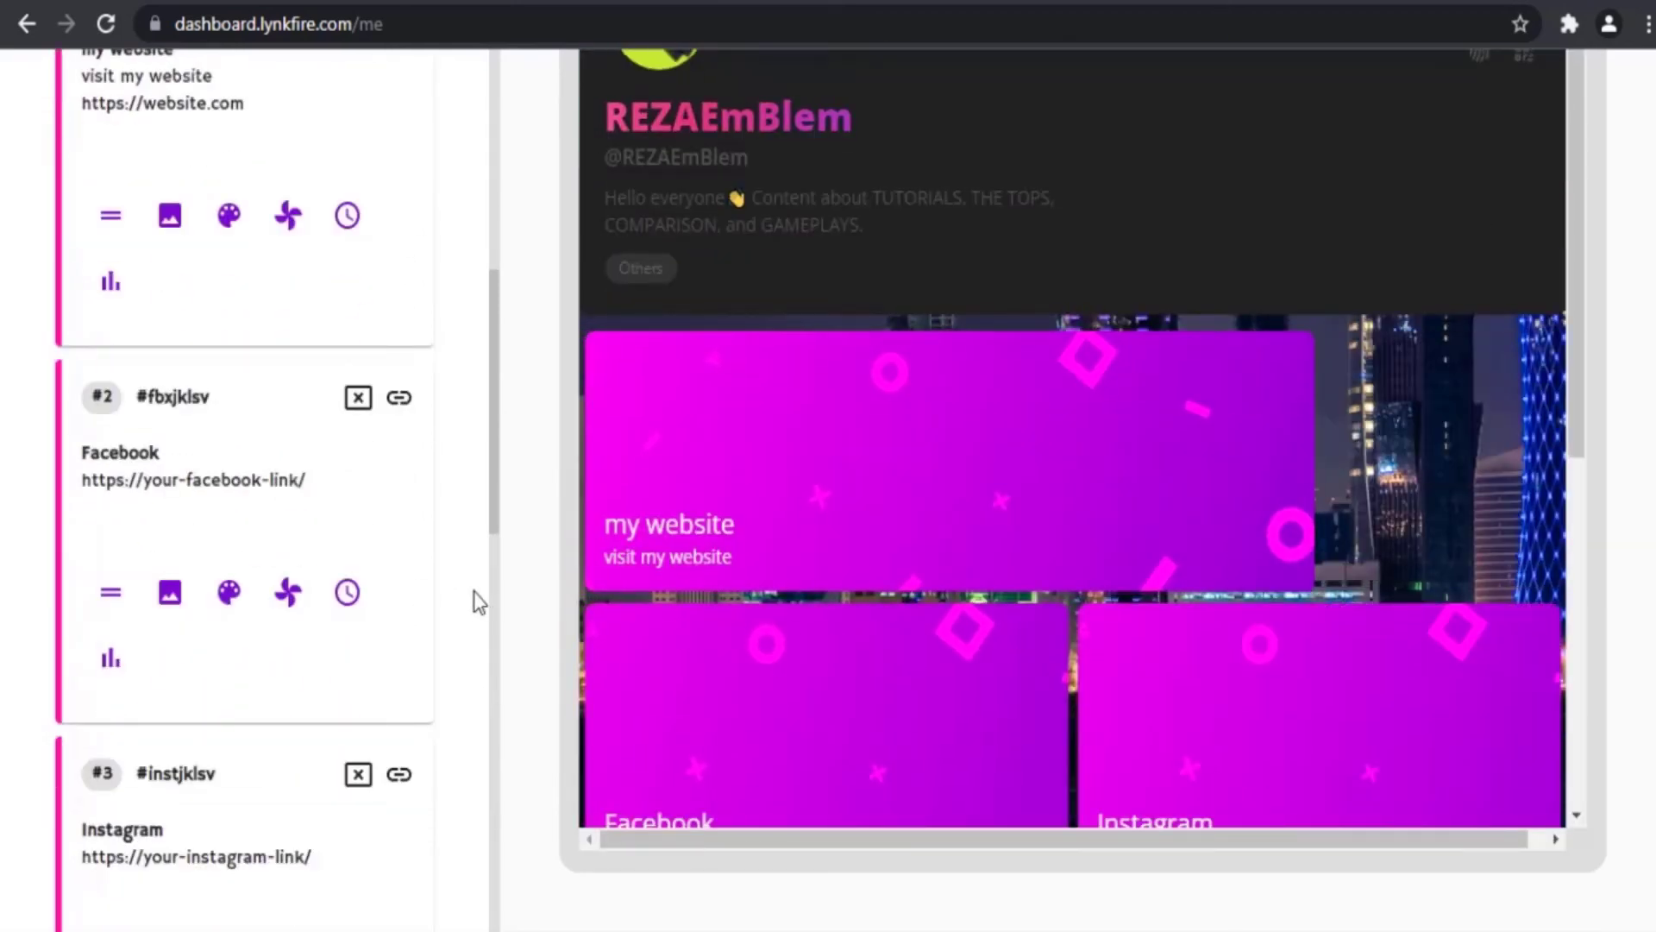
scroll(477, 608, up, 3)
scroll(172, 432, up, 1)
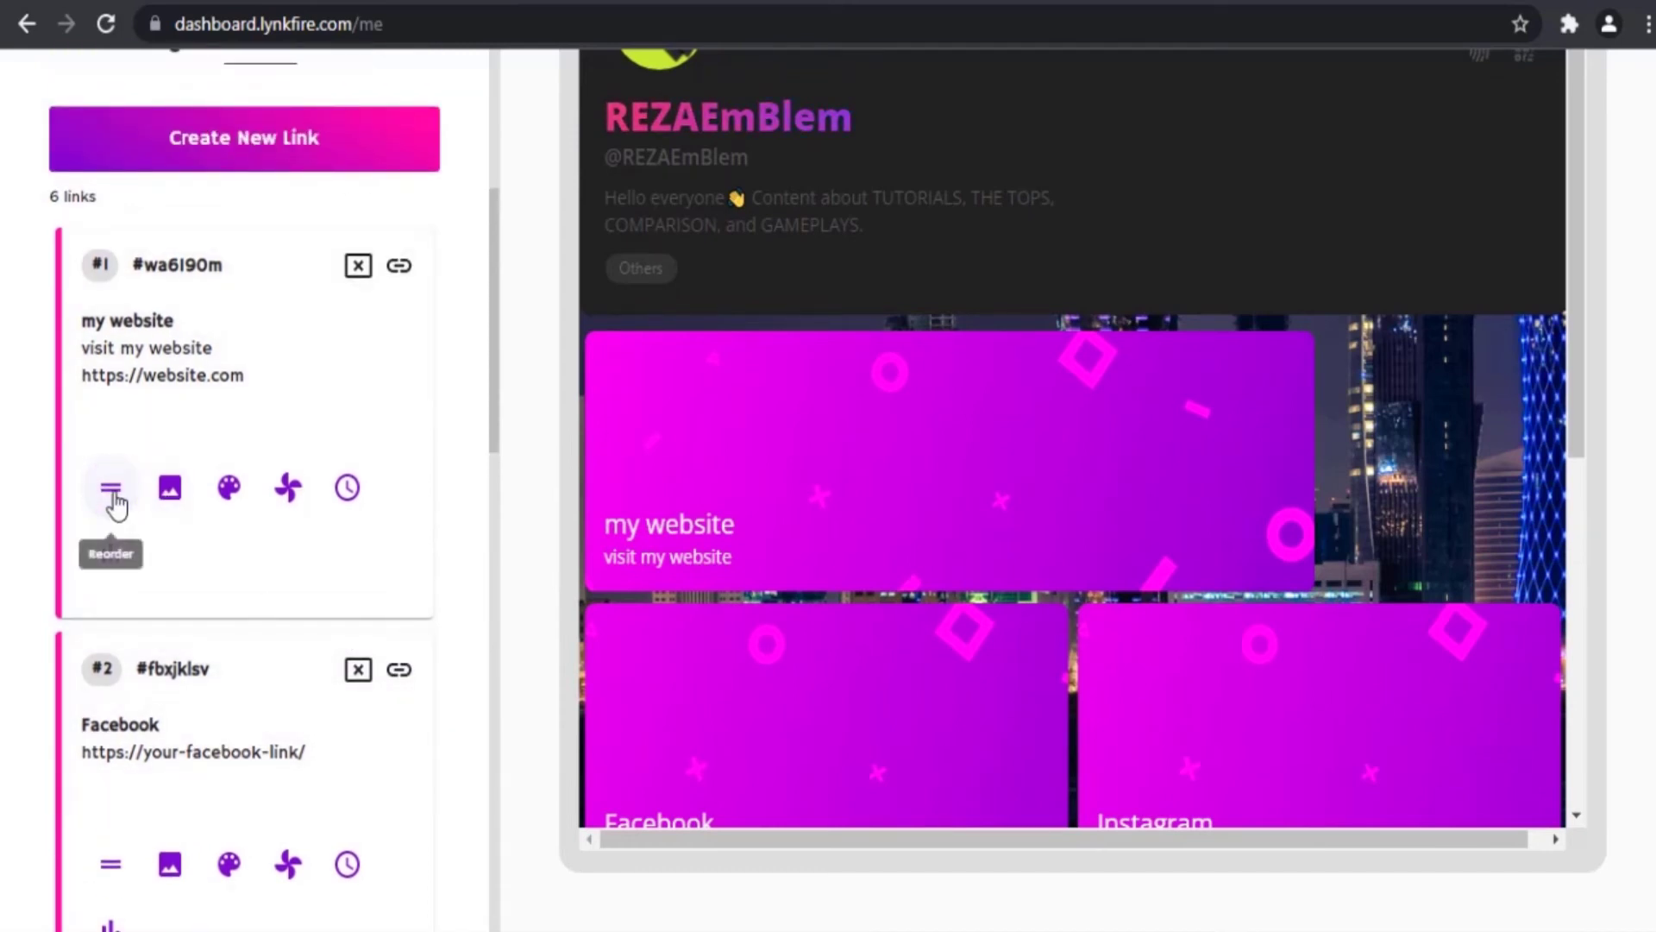
mouse_move(116, 506)
mouse_down()
mouse_move(111, 807)
mouse_move(121, 444)
mouse_move(121, 488)
mouse_up()
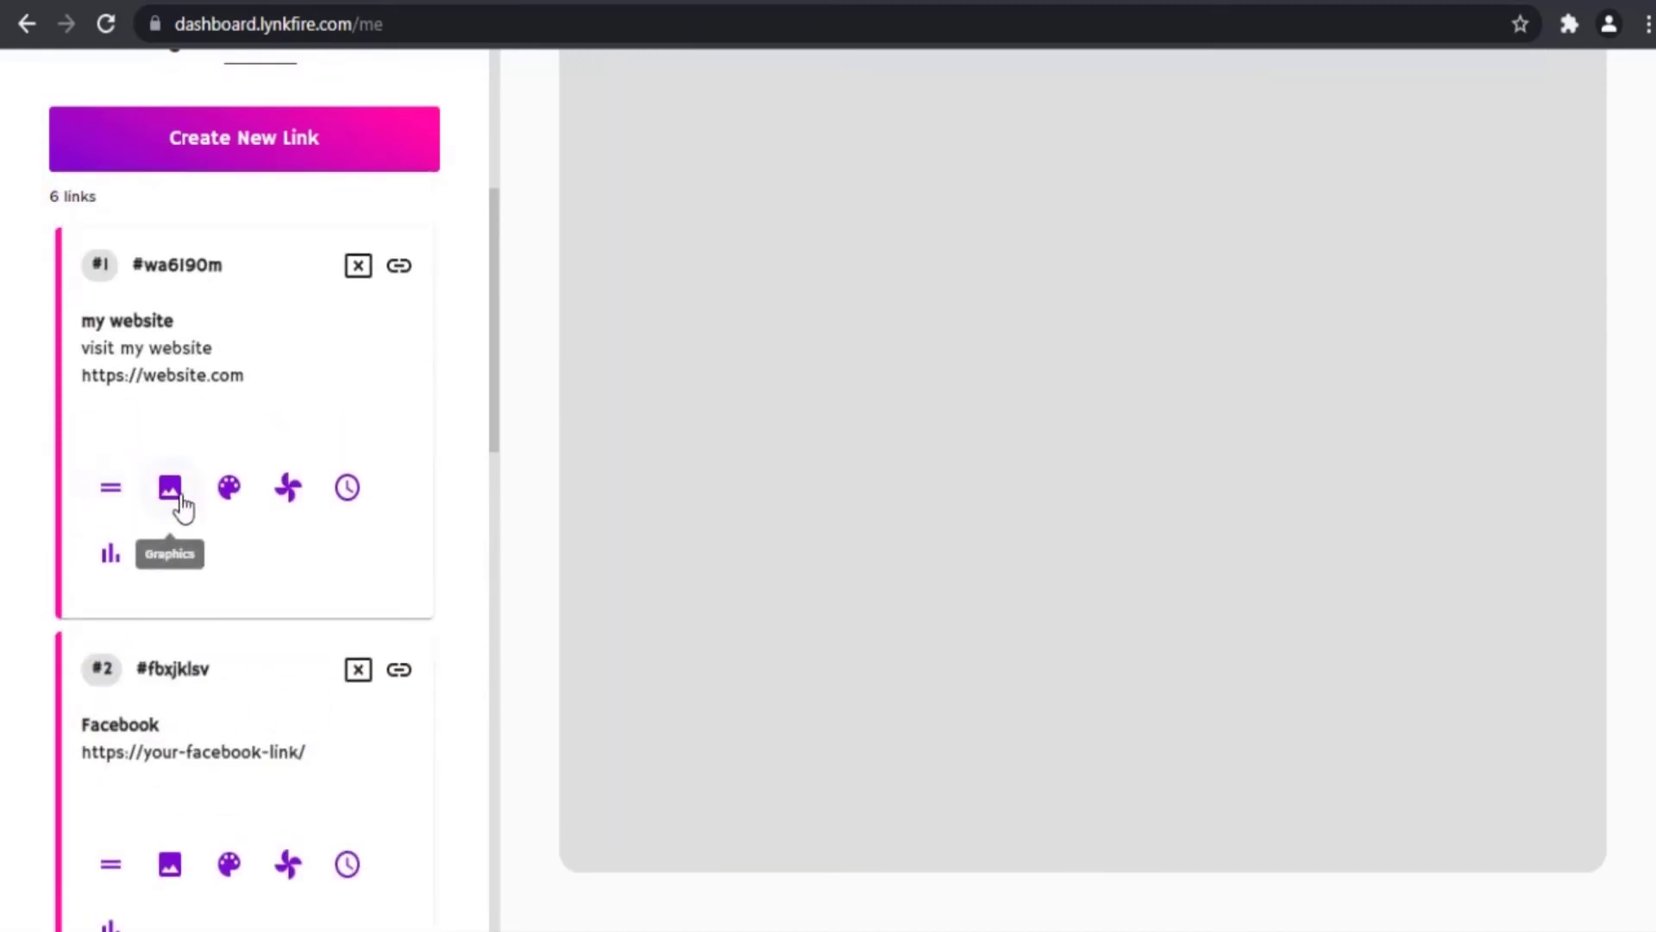
click(179, 498)
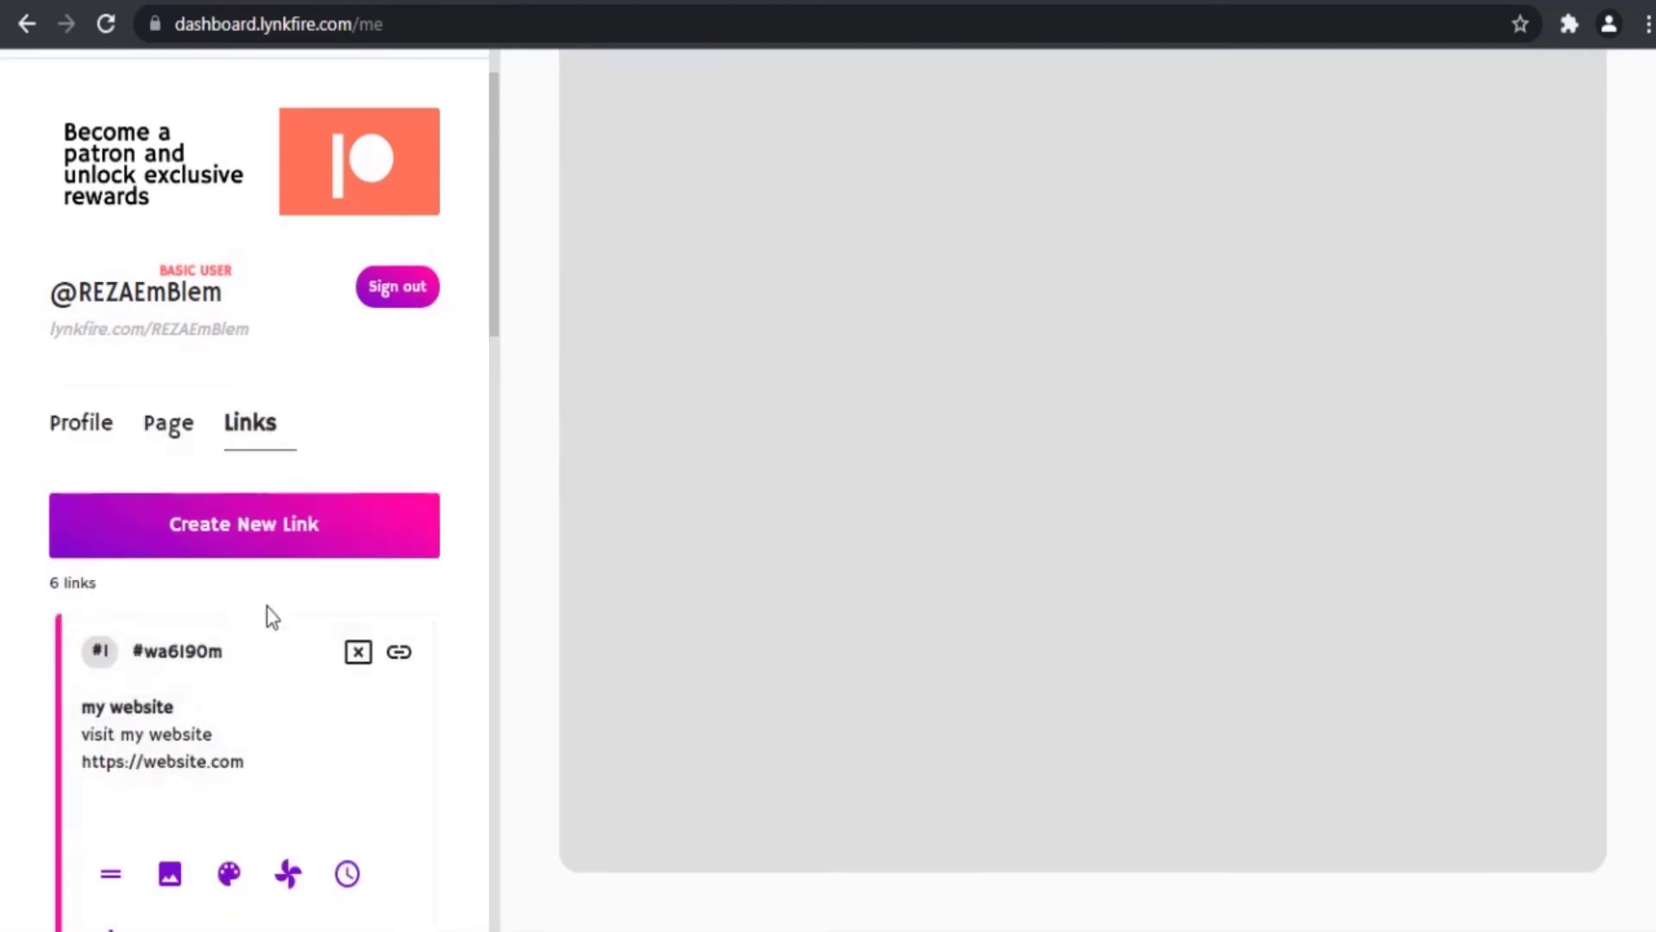
scroll(302, 617, down, 3)
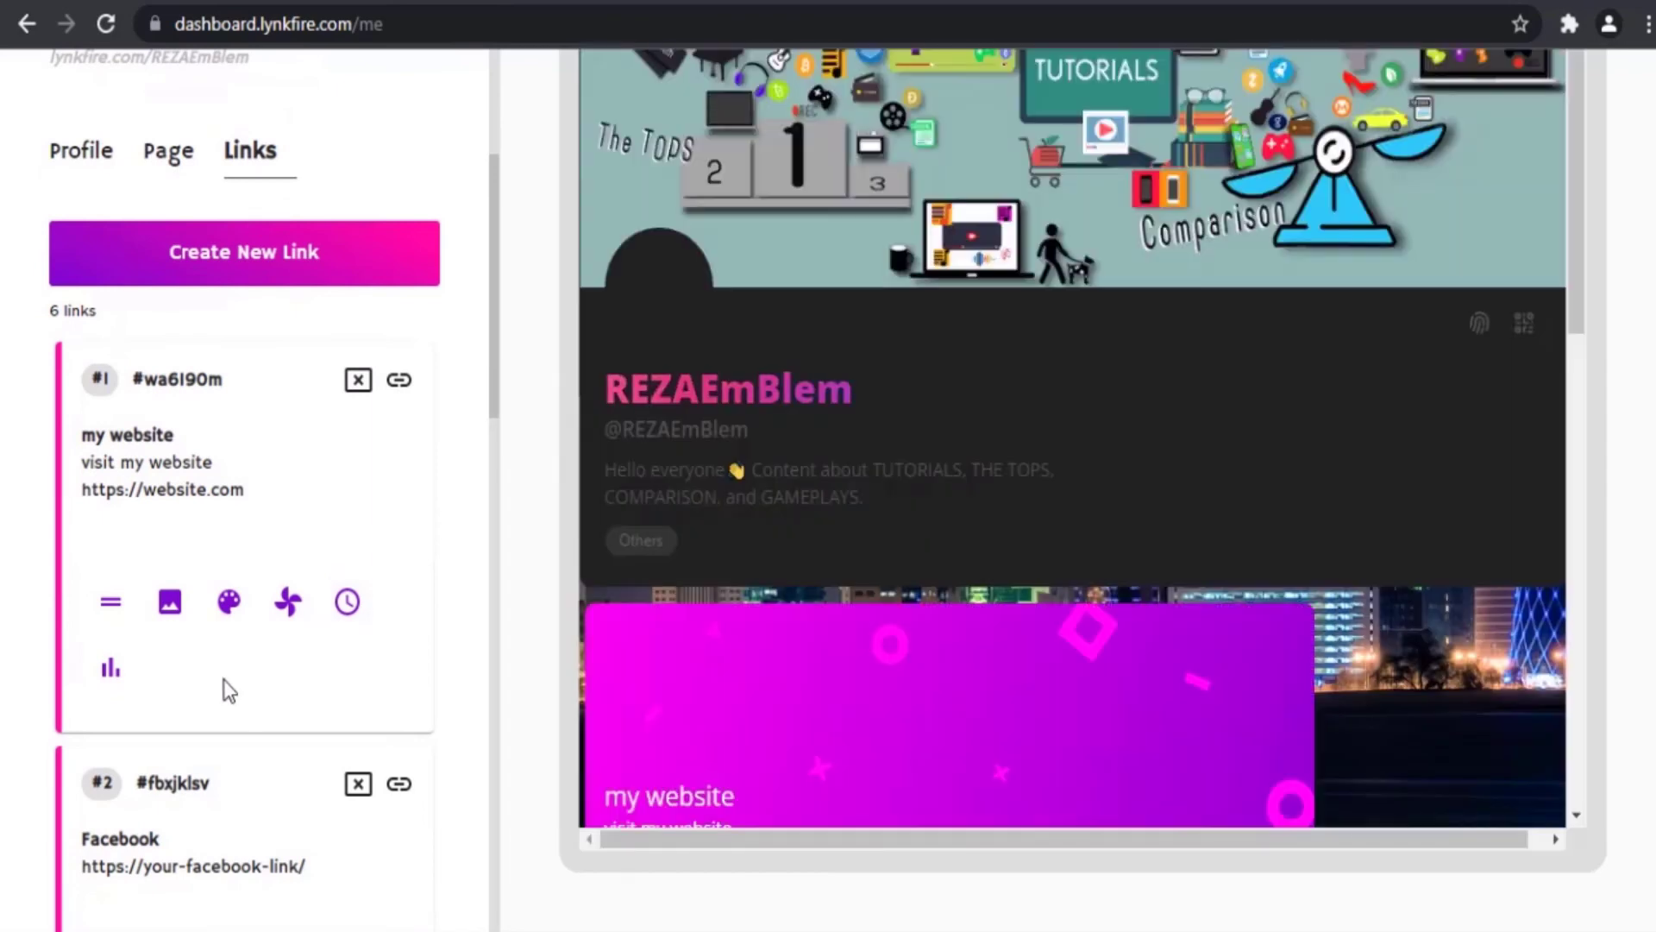
scroll(776, 608, down, 3)
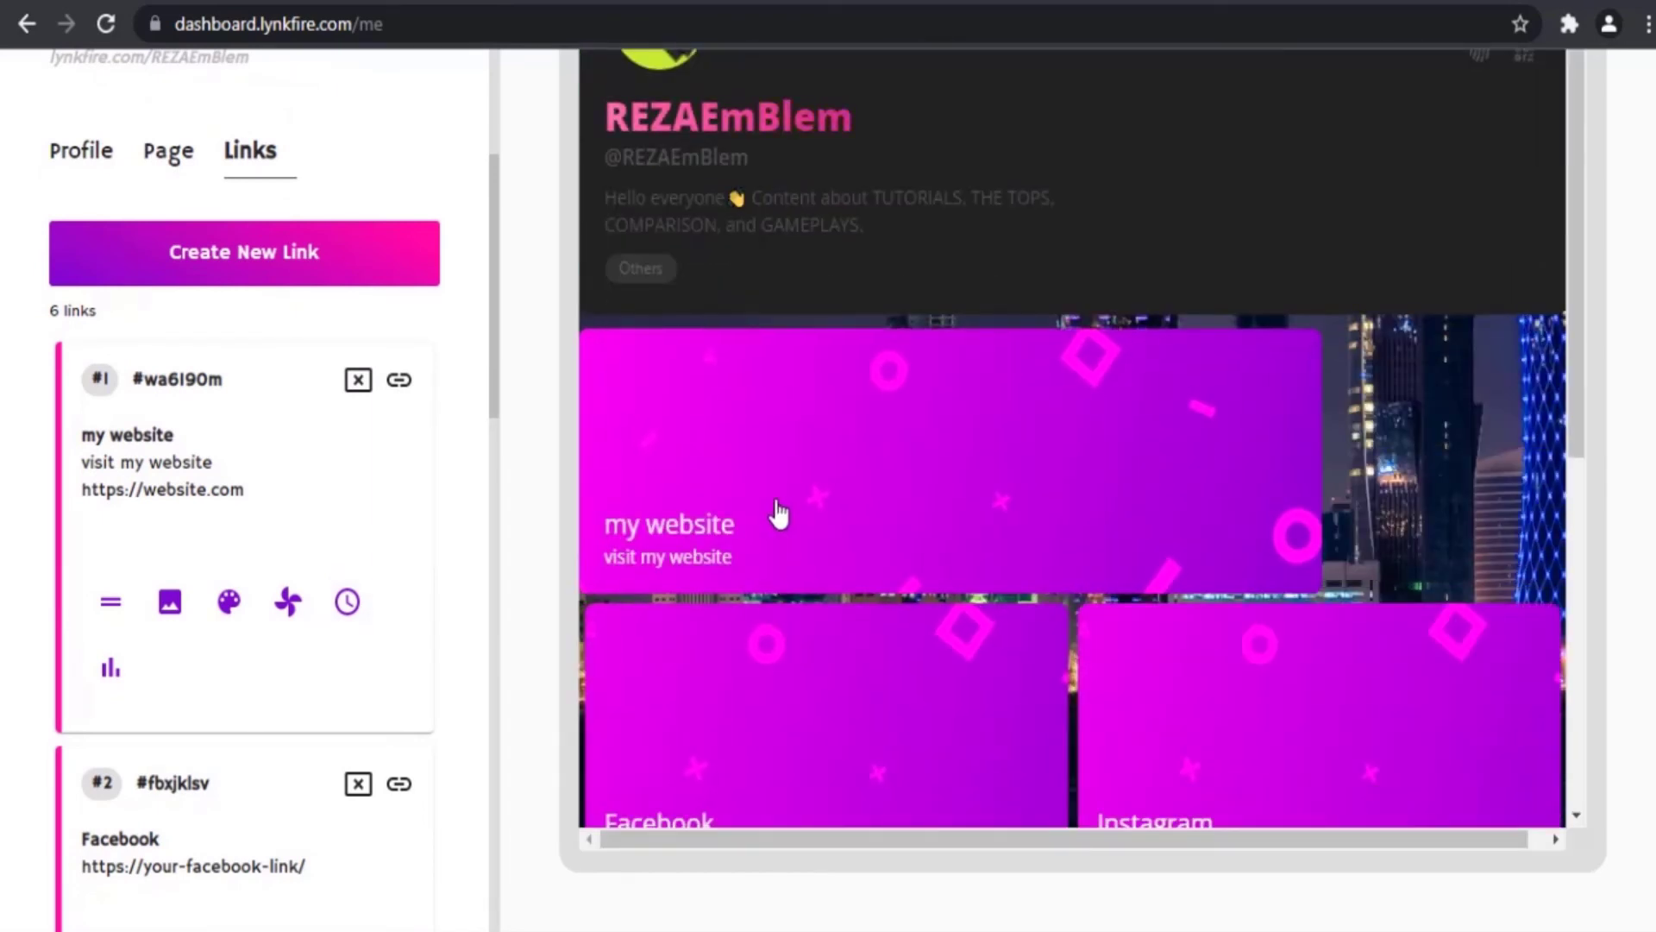
click(165, 604)
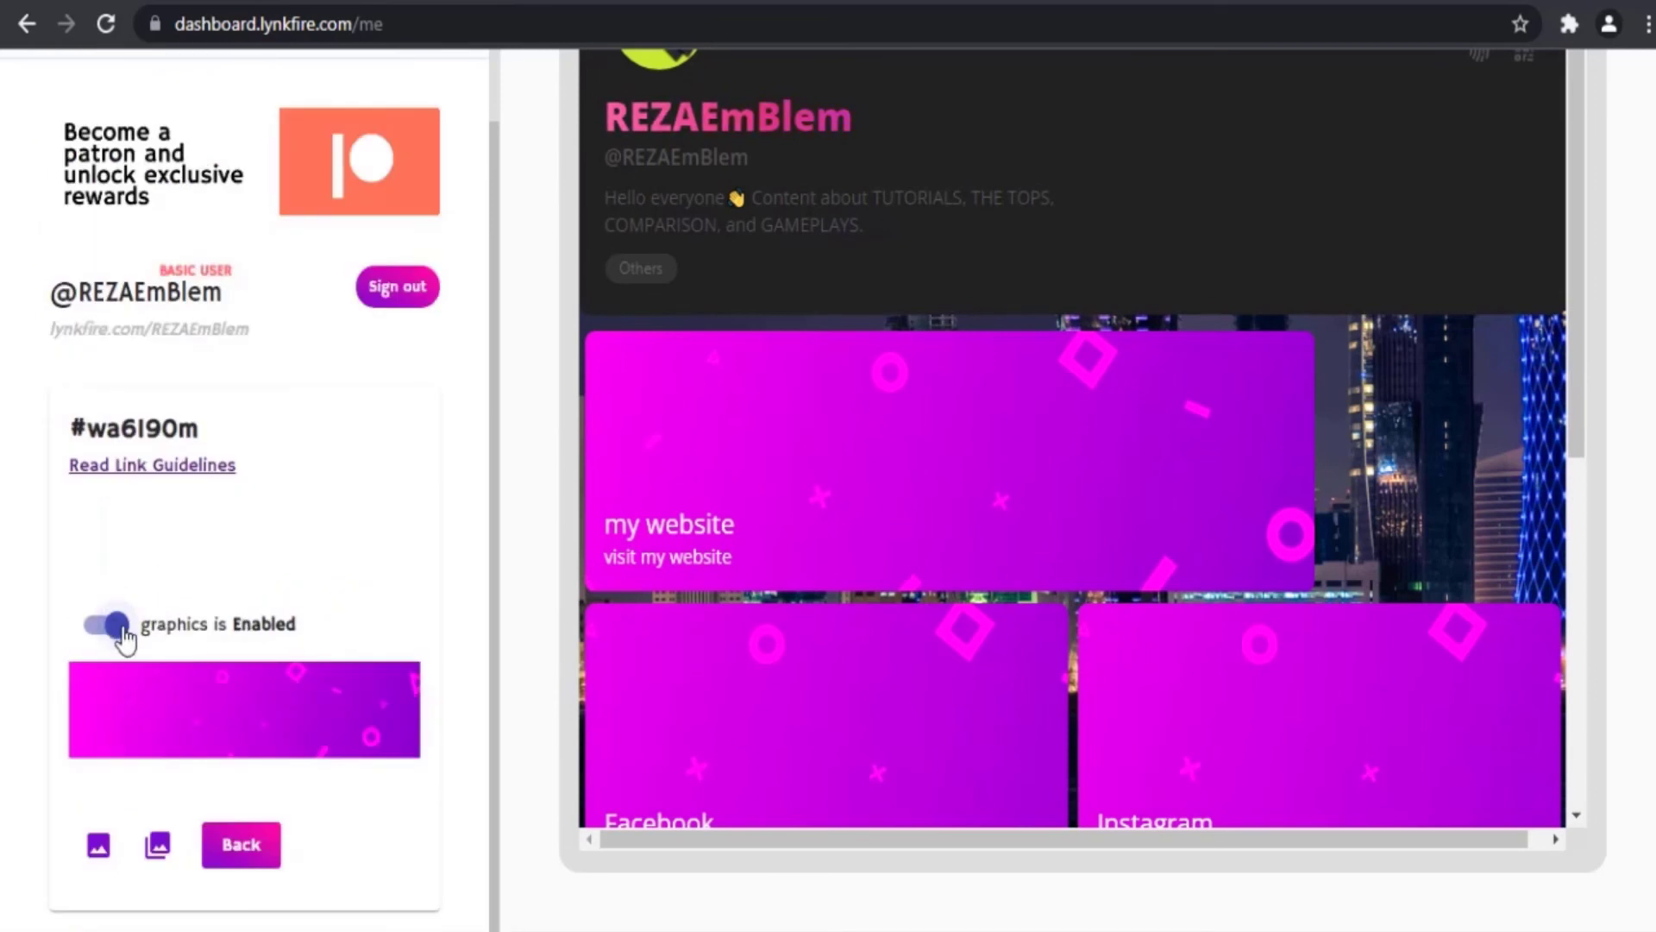
scroll(270, 613, down, 3)
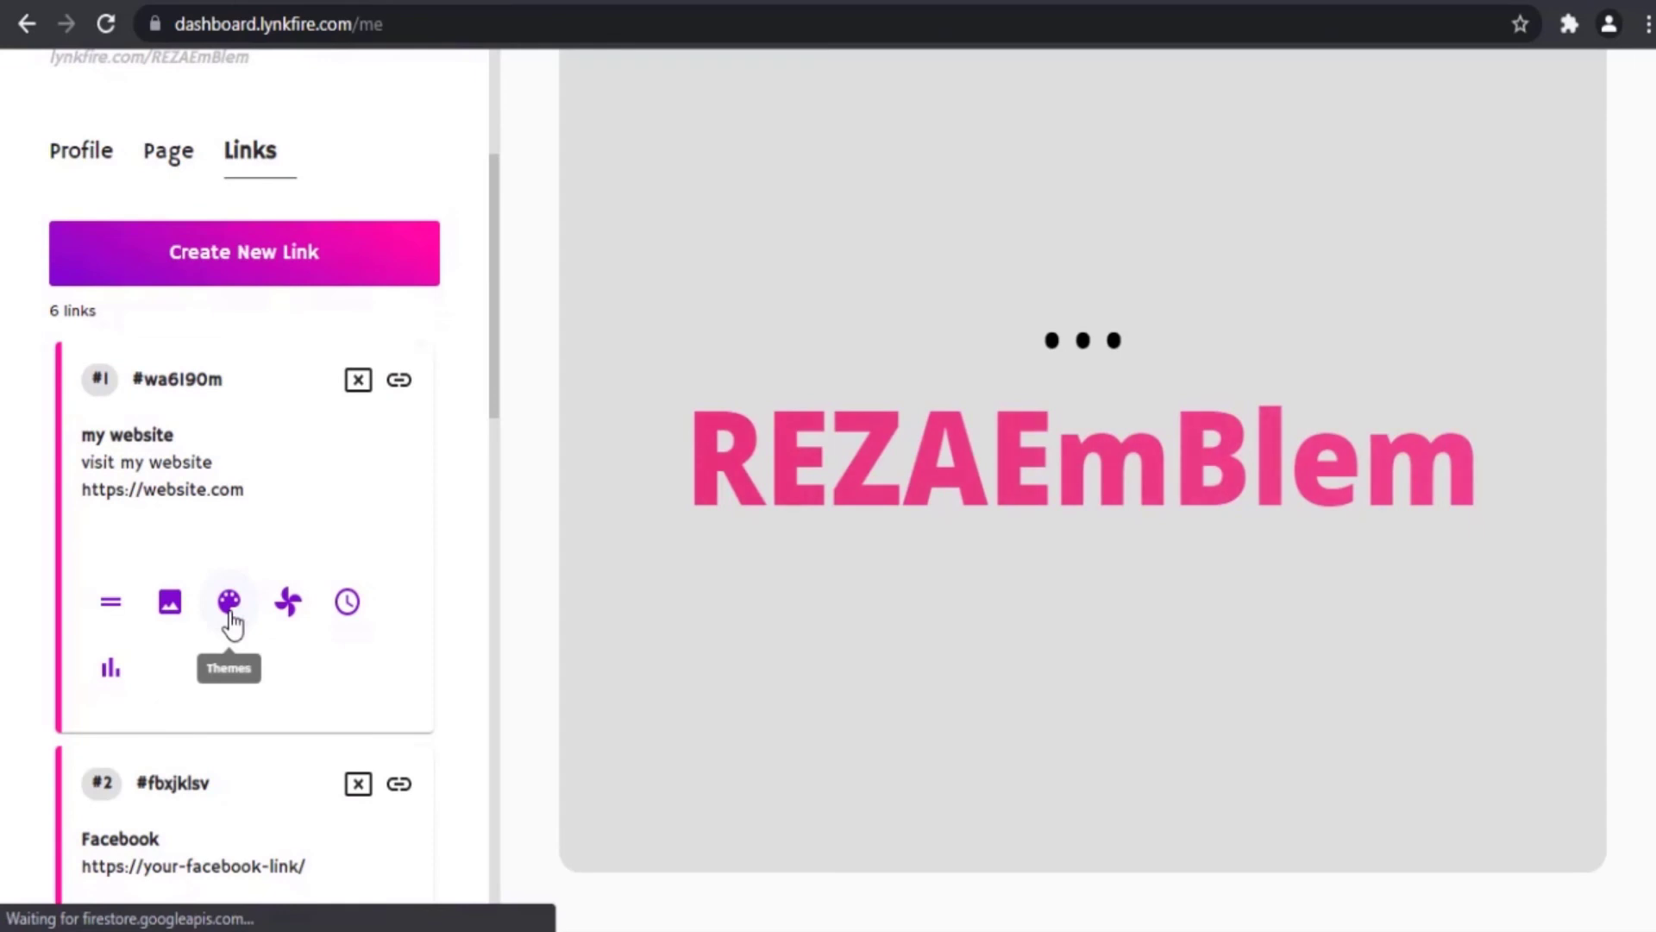
scroll(862, 574, down, 3)
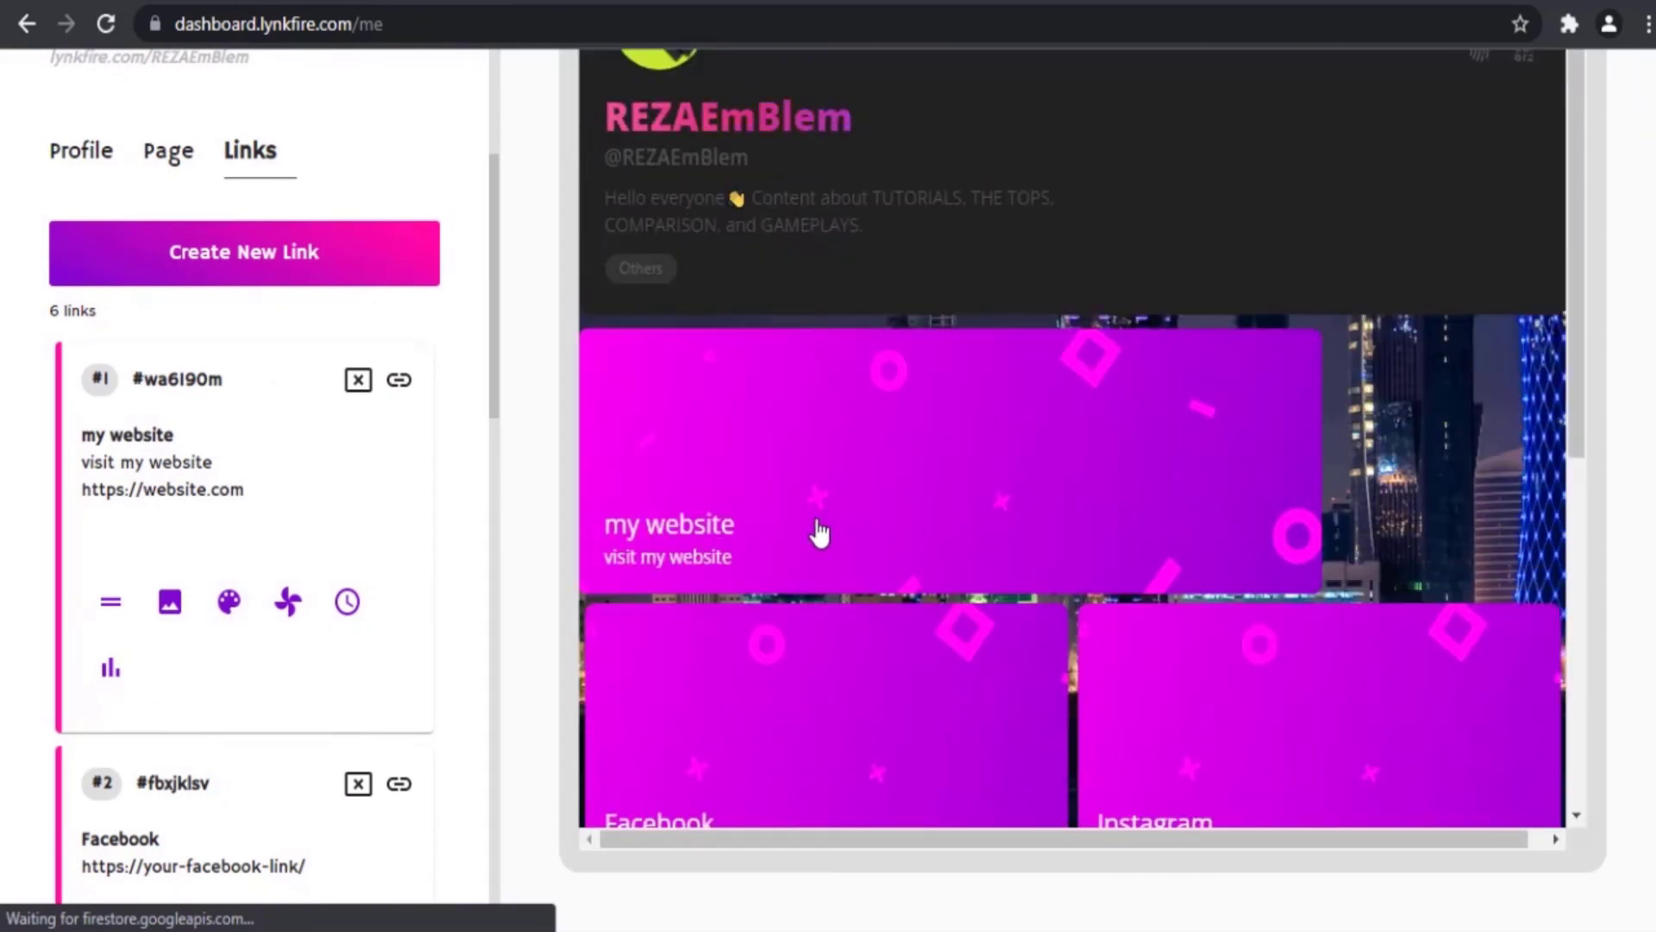
Step: Give the 'my website' link a green #00FF00 background and black #000000 text, and save
click(226, 604)
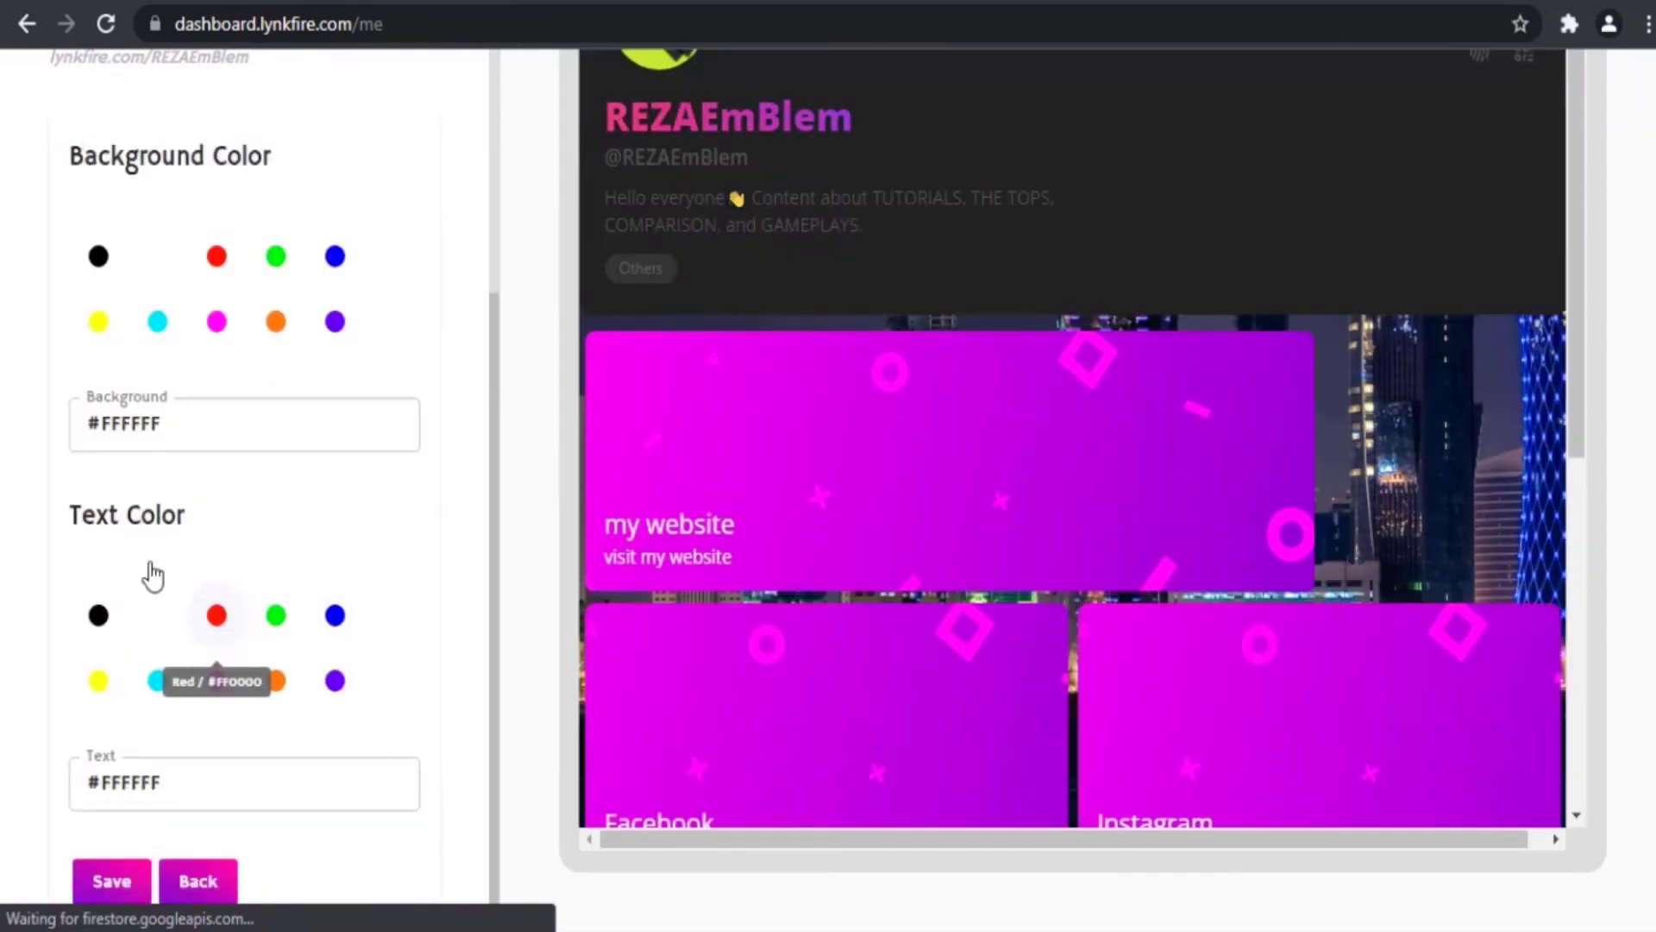
scroll(293, 406, up, 3)
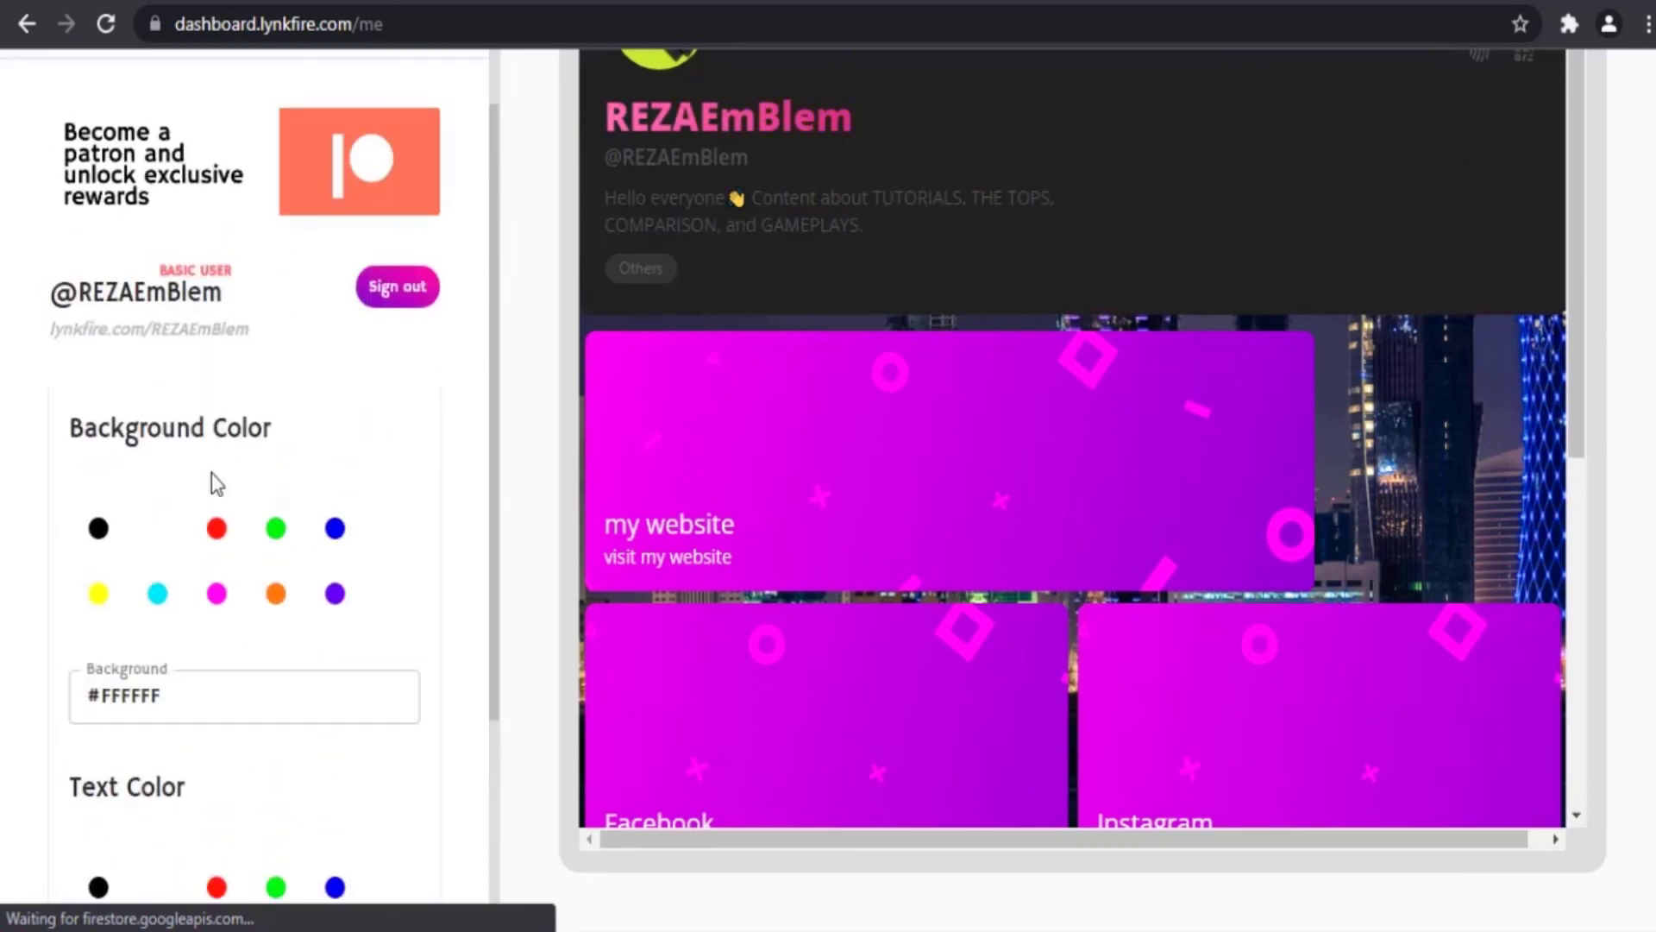
click(276, 530)
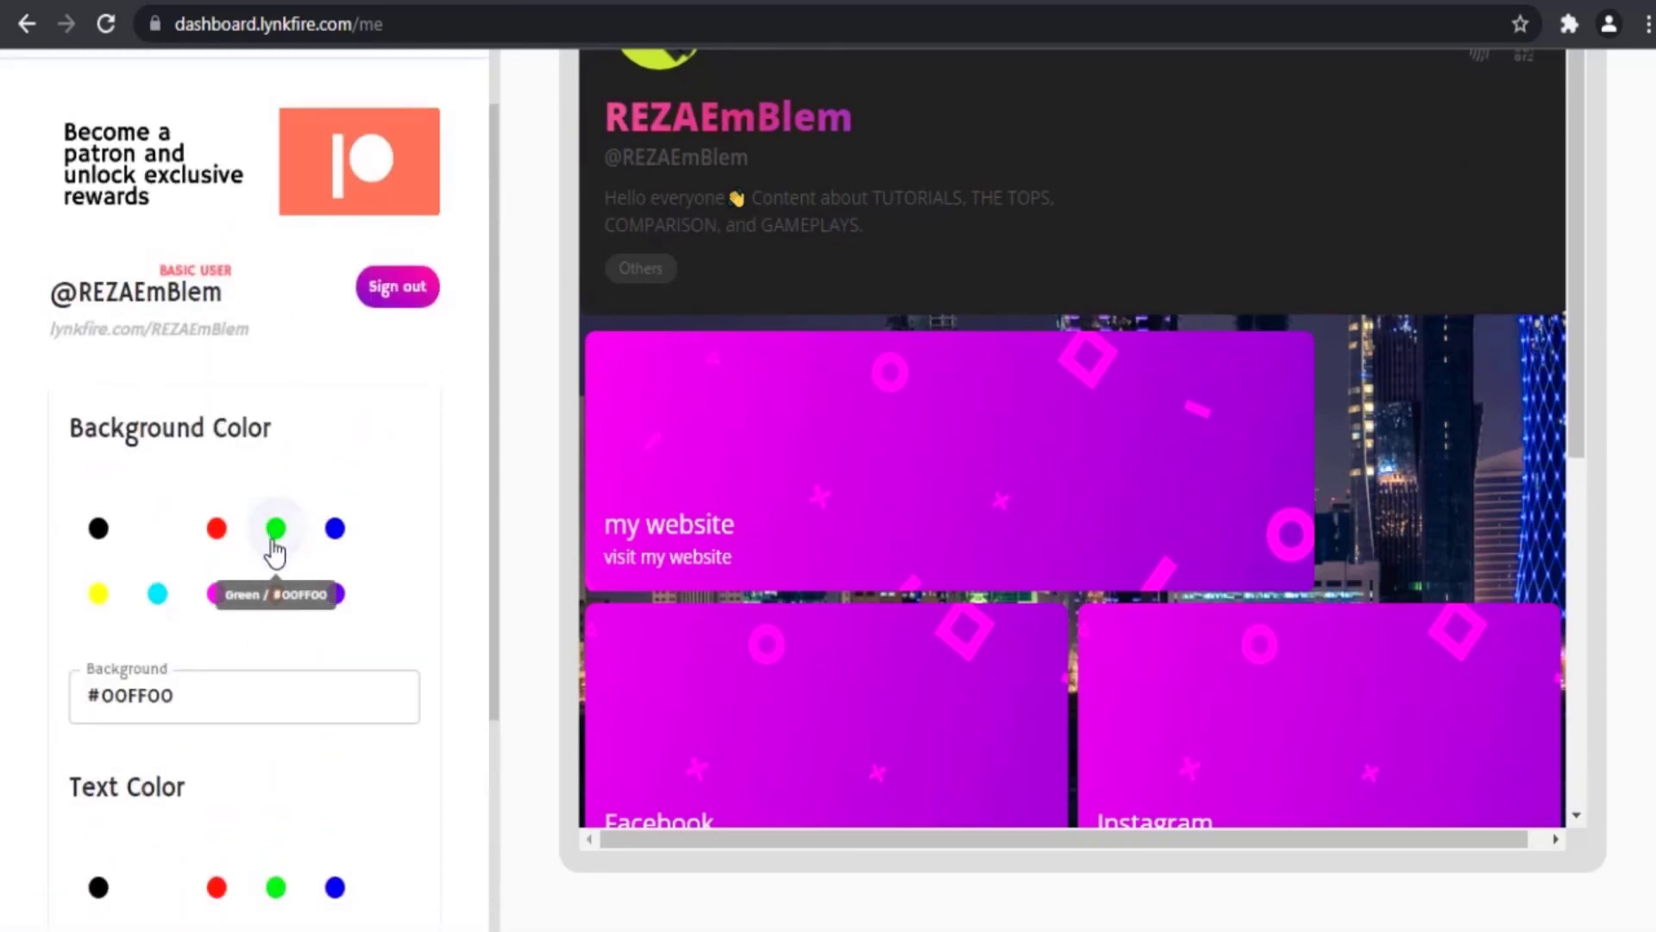
scroll(272, 544, down, 3)
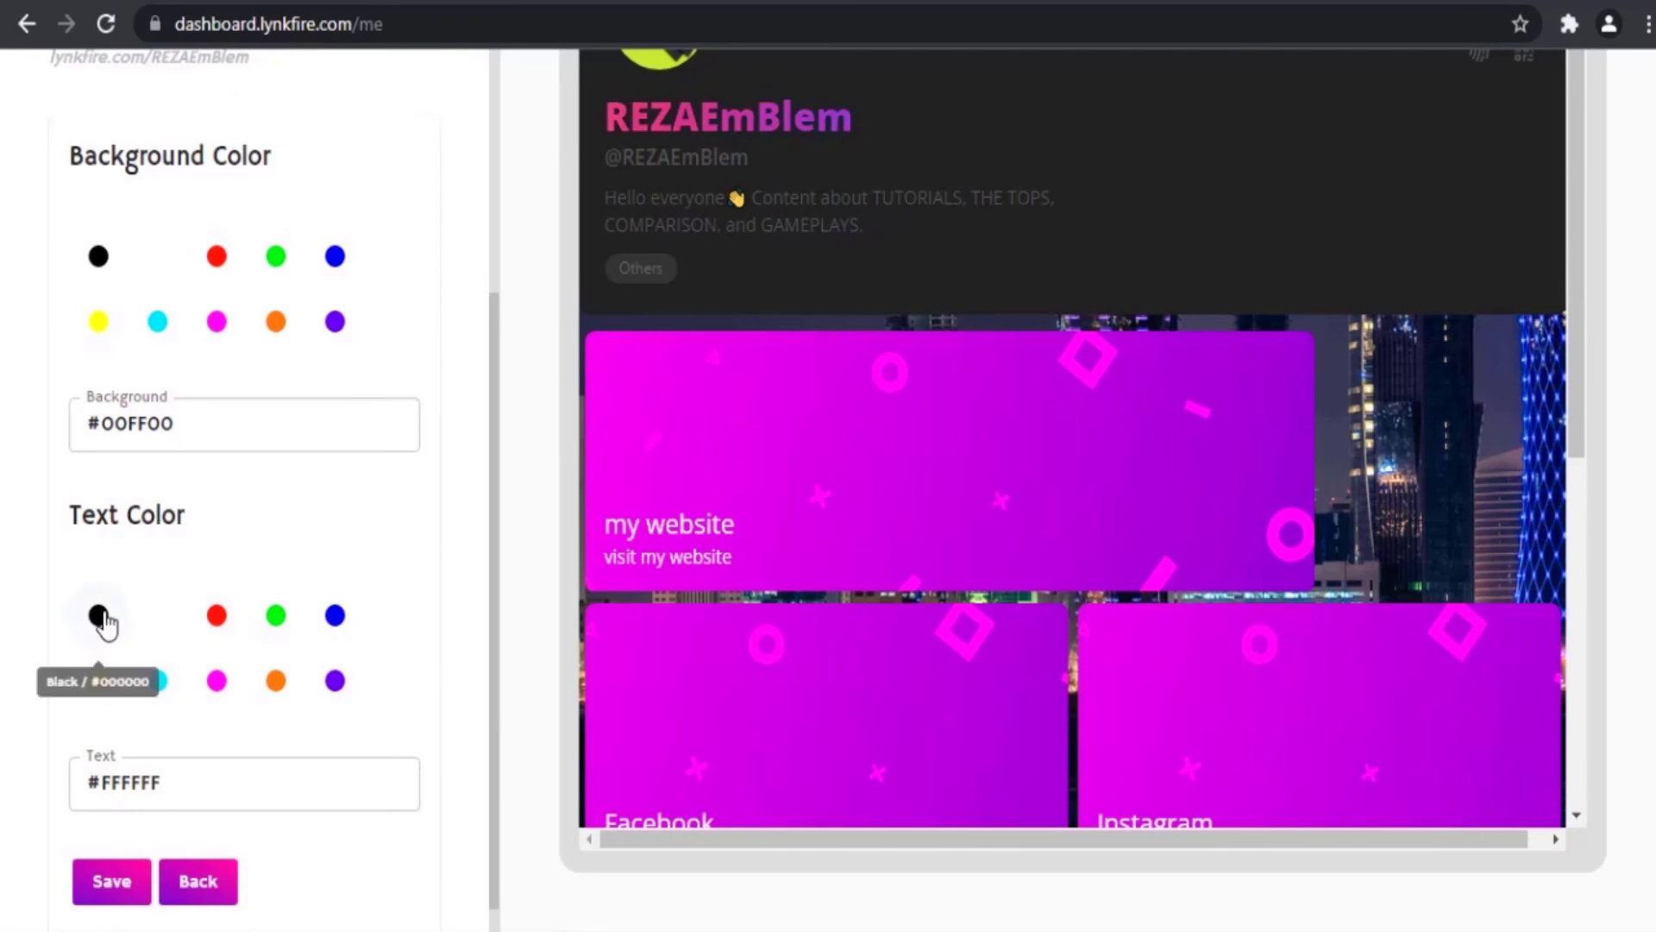
click(101, 615)
scroll(130, 639, down, 1)
click(114, 852)
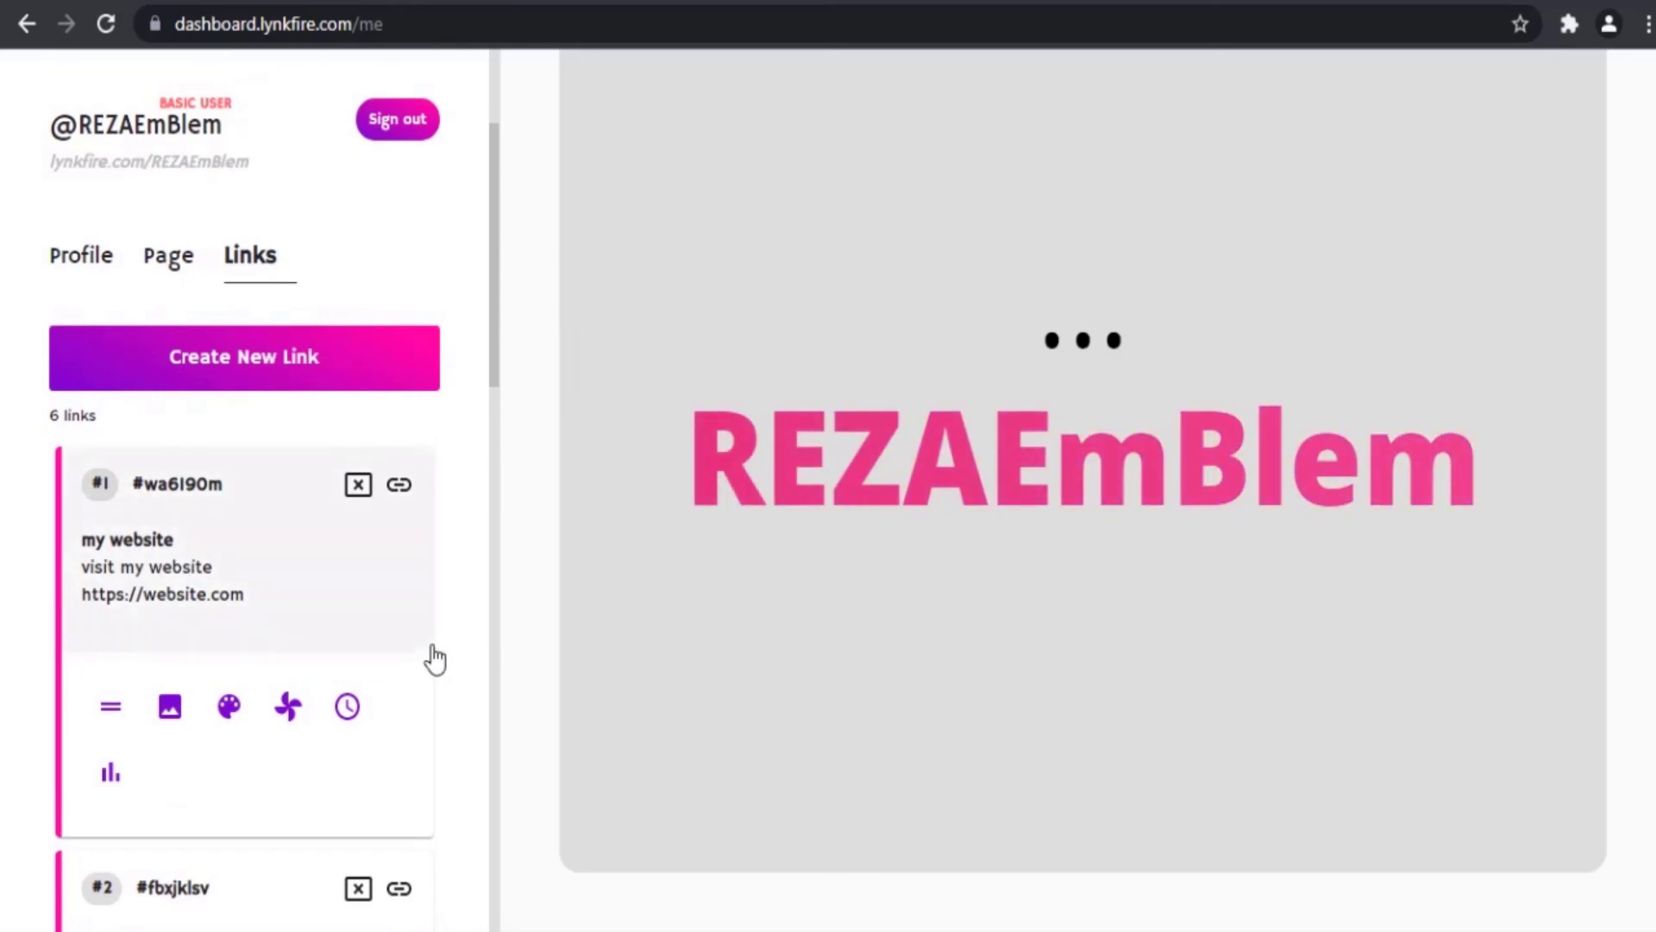
Step: View the 'my website' link's Schedule settings and go back without changing them
scroll(646, 664, down, 3)
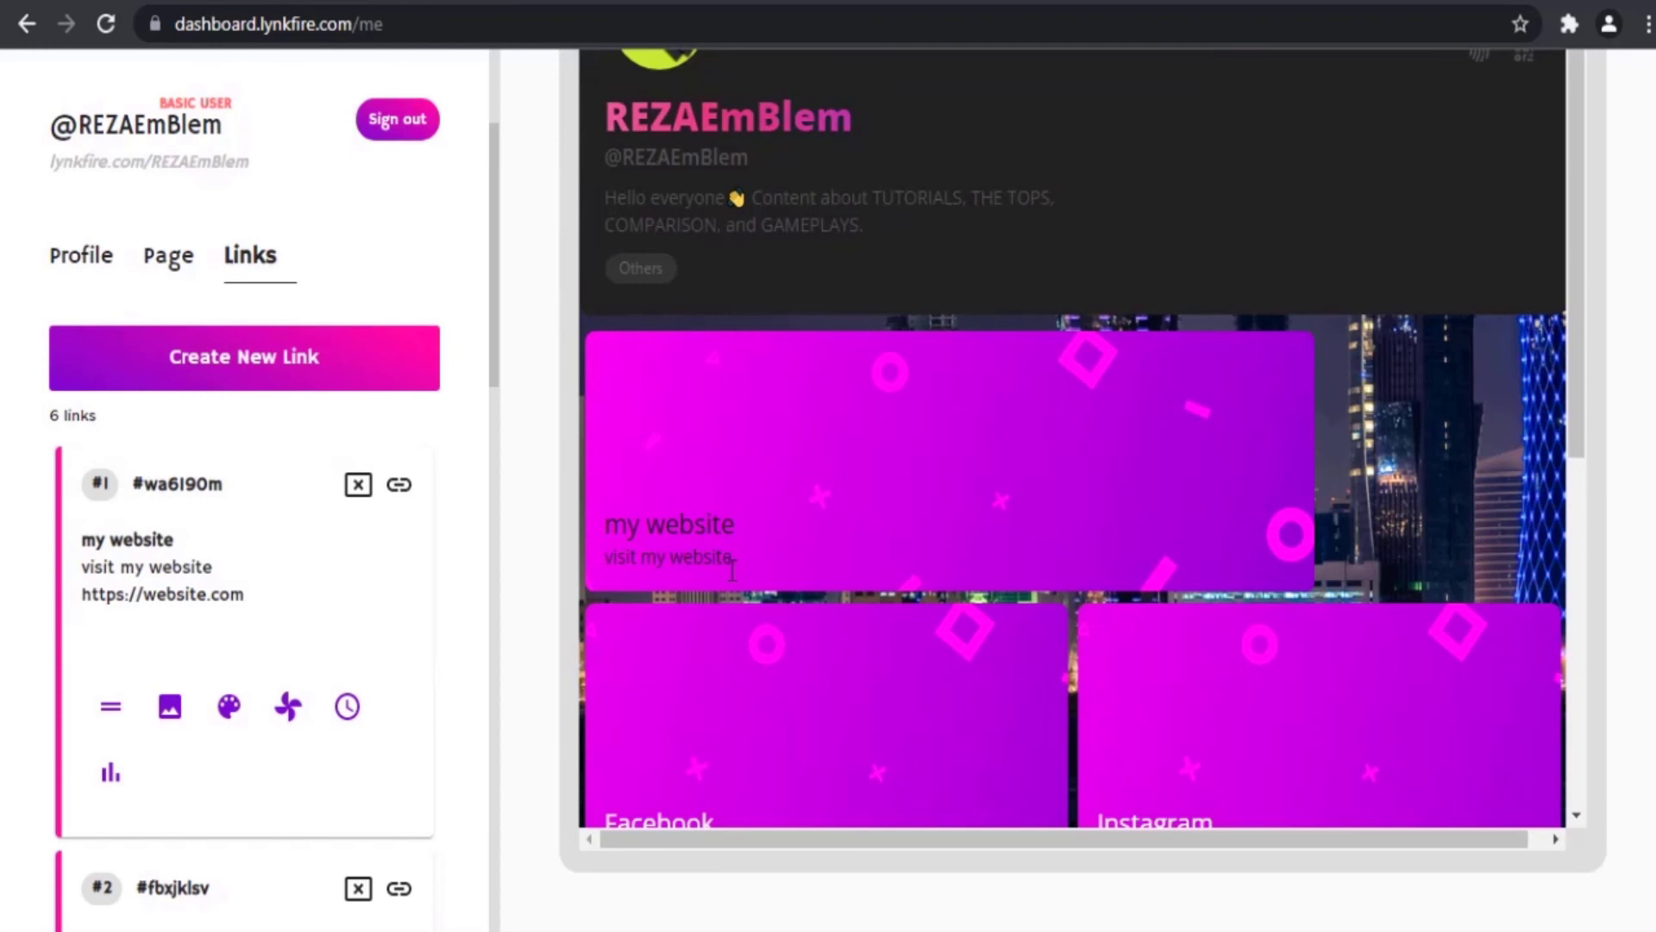
click(347, 708)
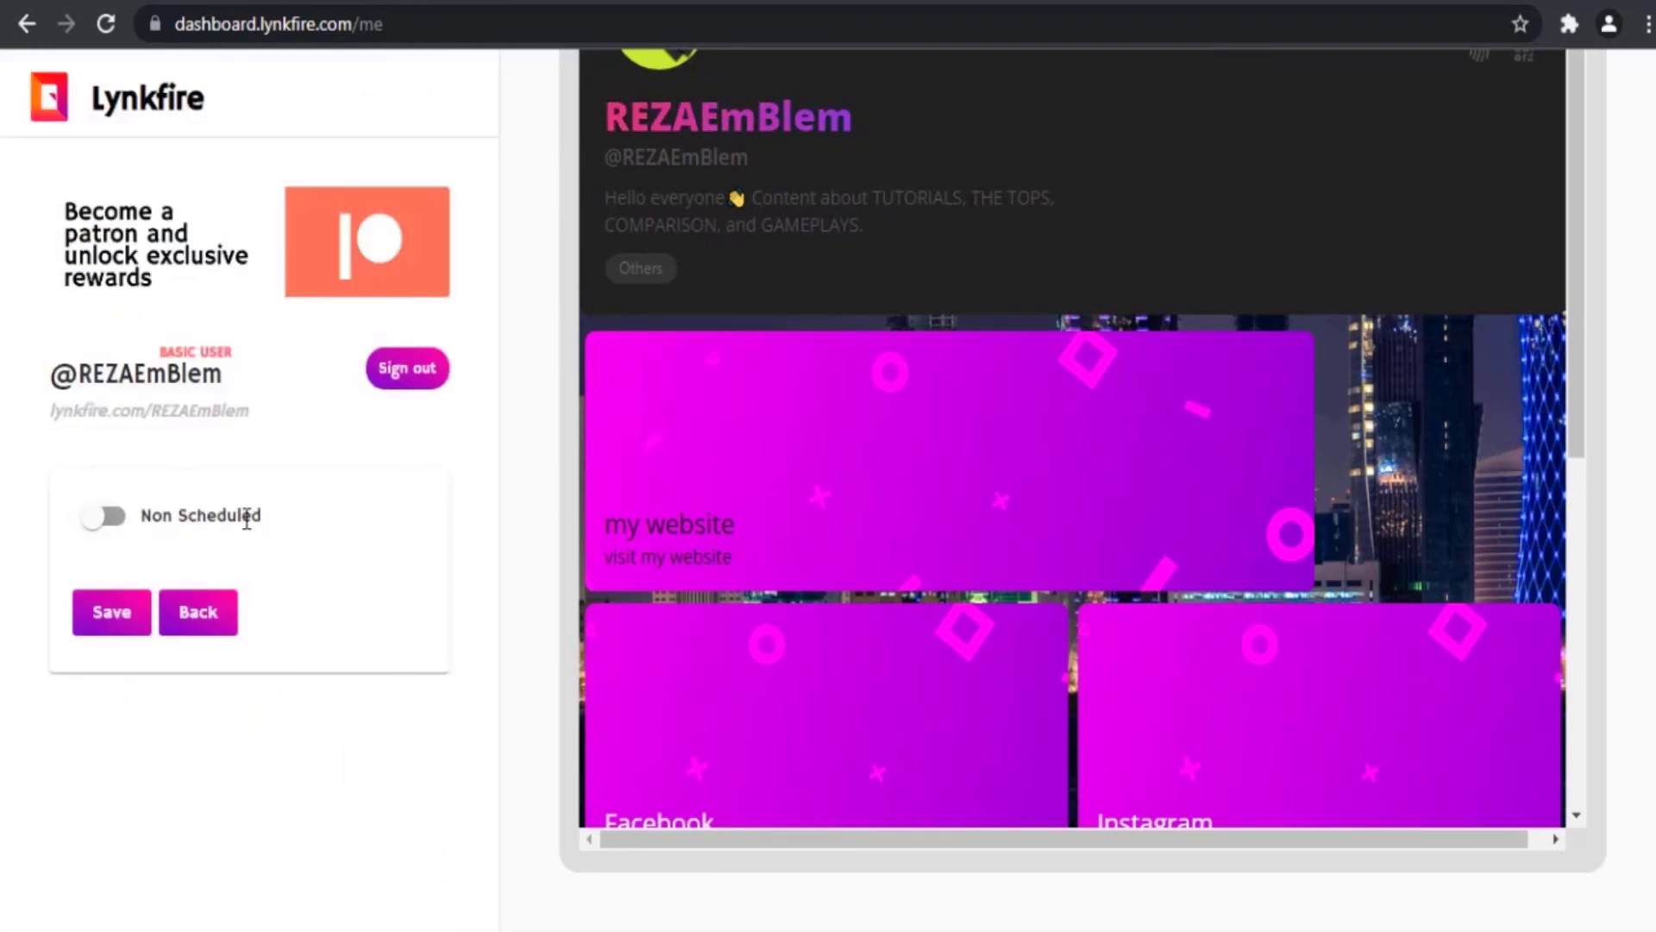
click(214, 637)
Step: Enable click statistics for the 'my website' link, showing zero clicks over 20 days
scroll(228, 671, down, 3)
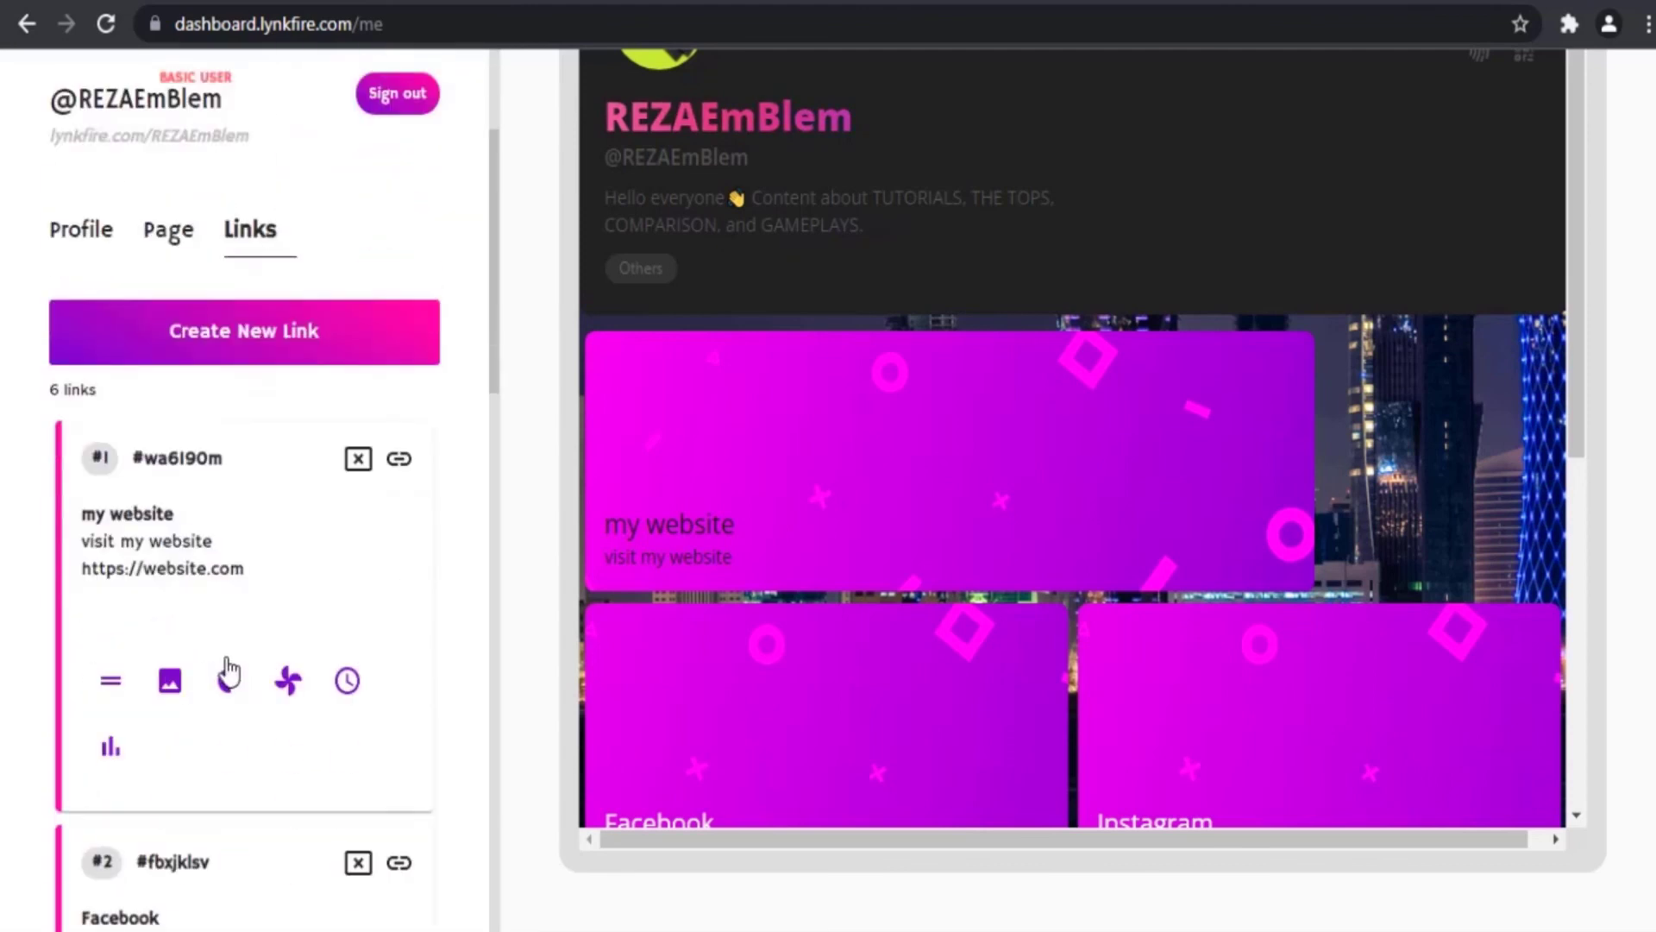
click(112, 610)
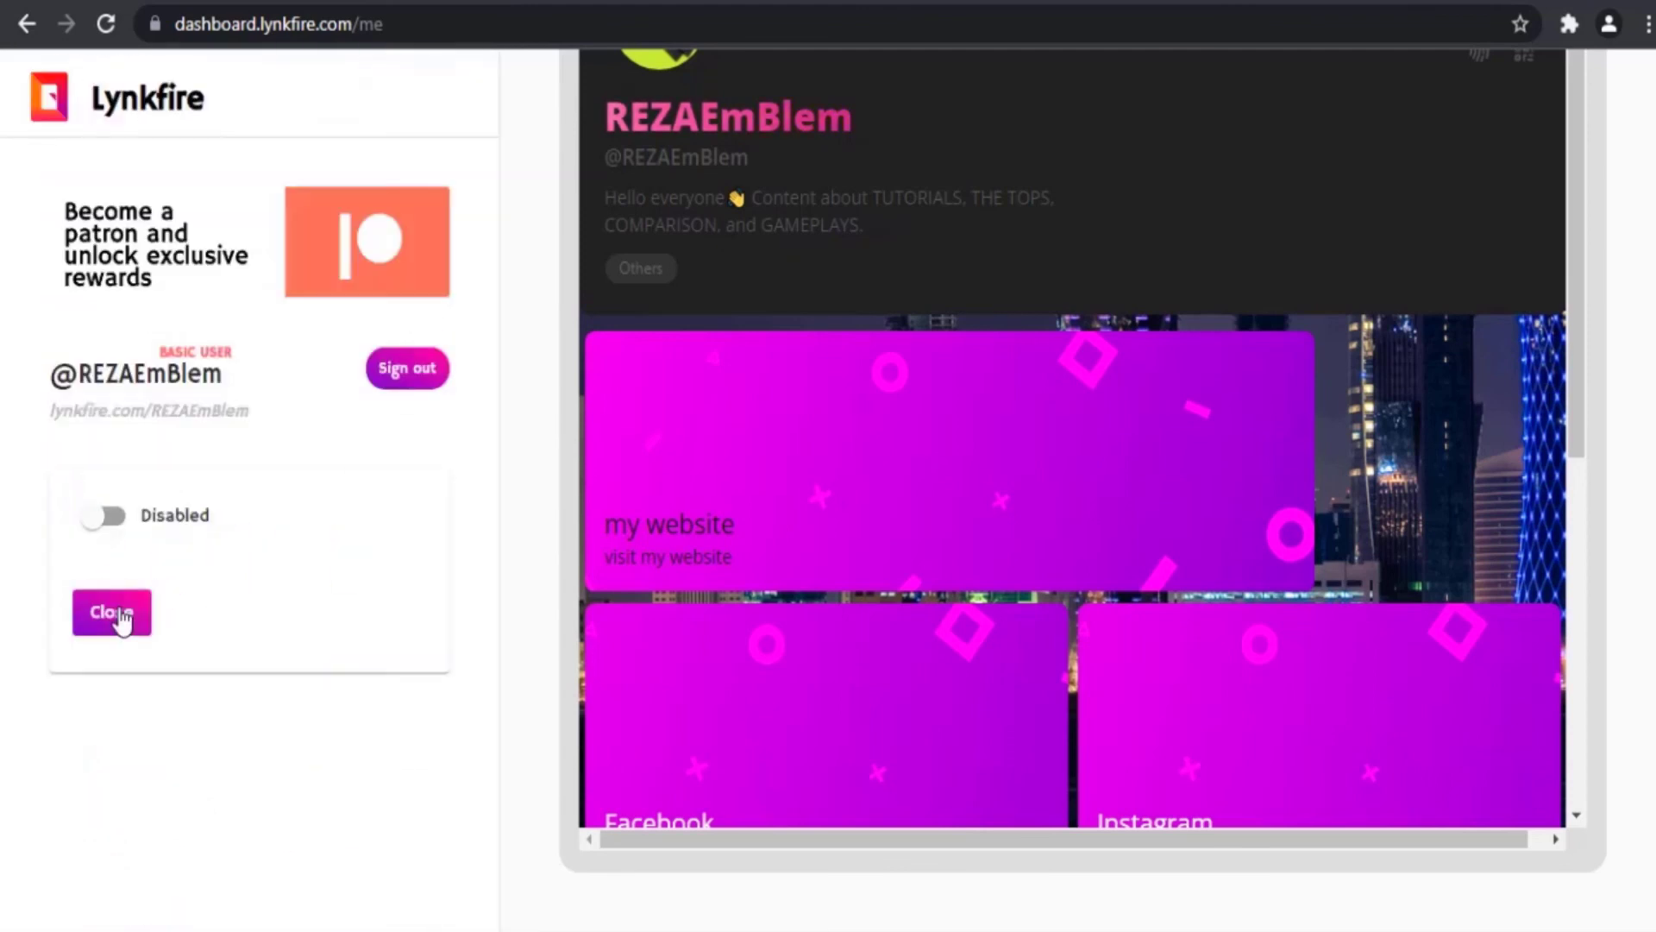
click(103, 517)
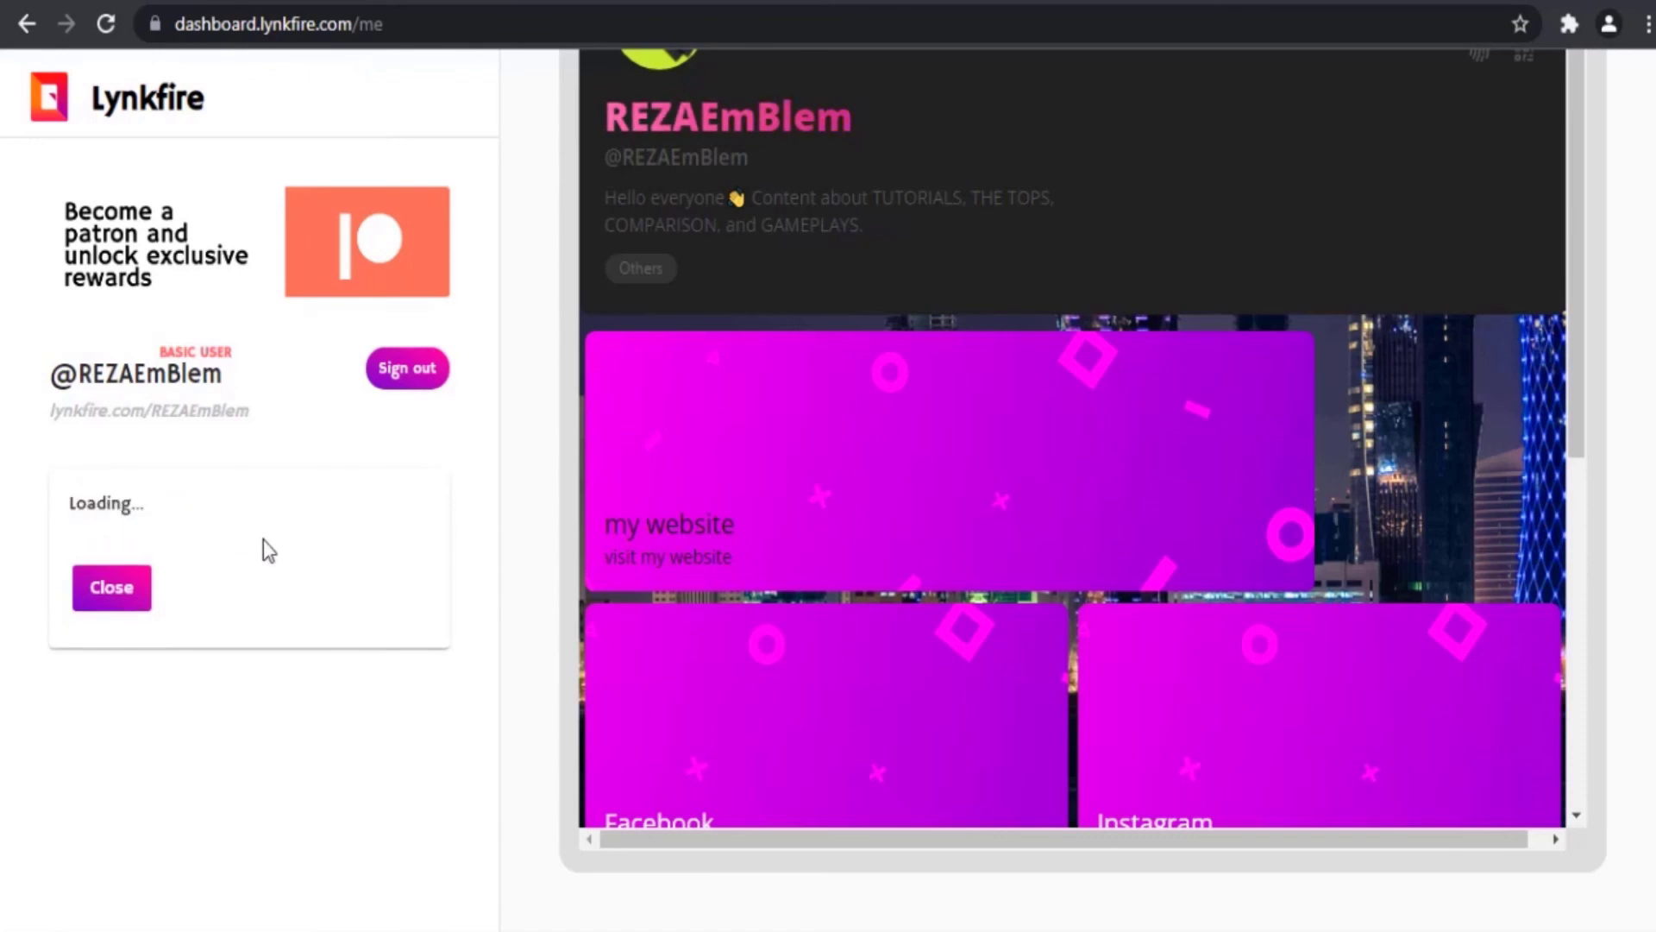
scroll(269, 559, down, 2)
scroll(267, 570, down, 2)
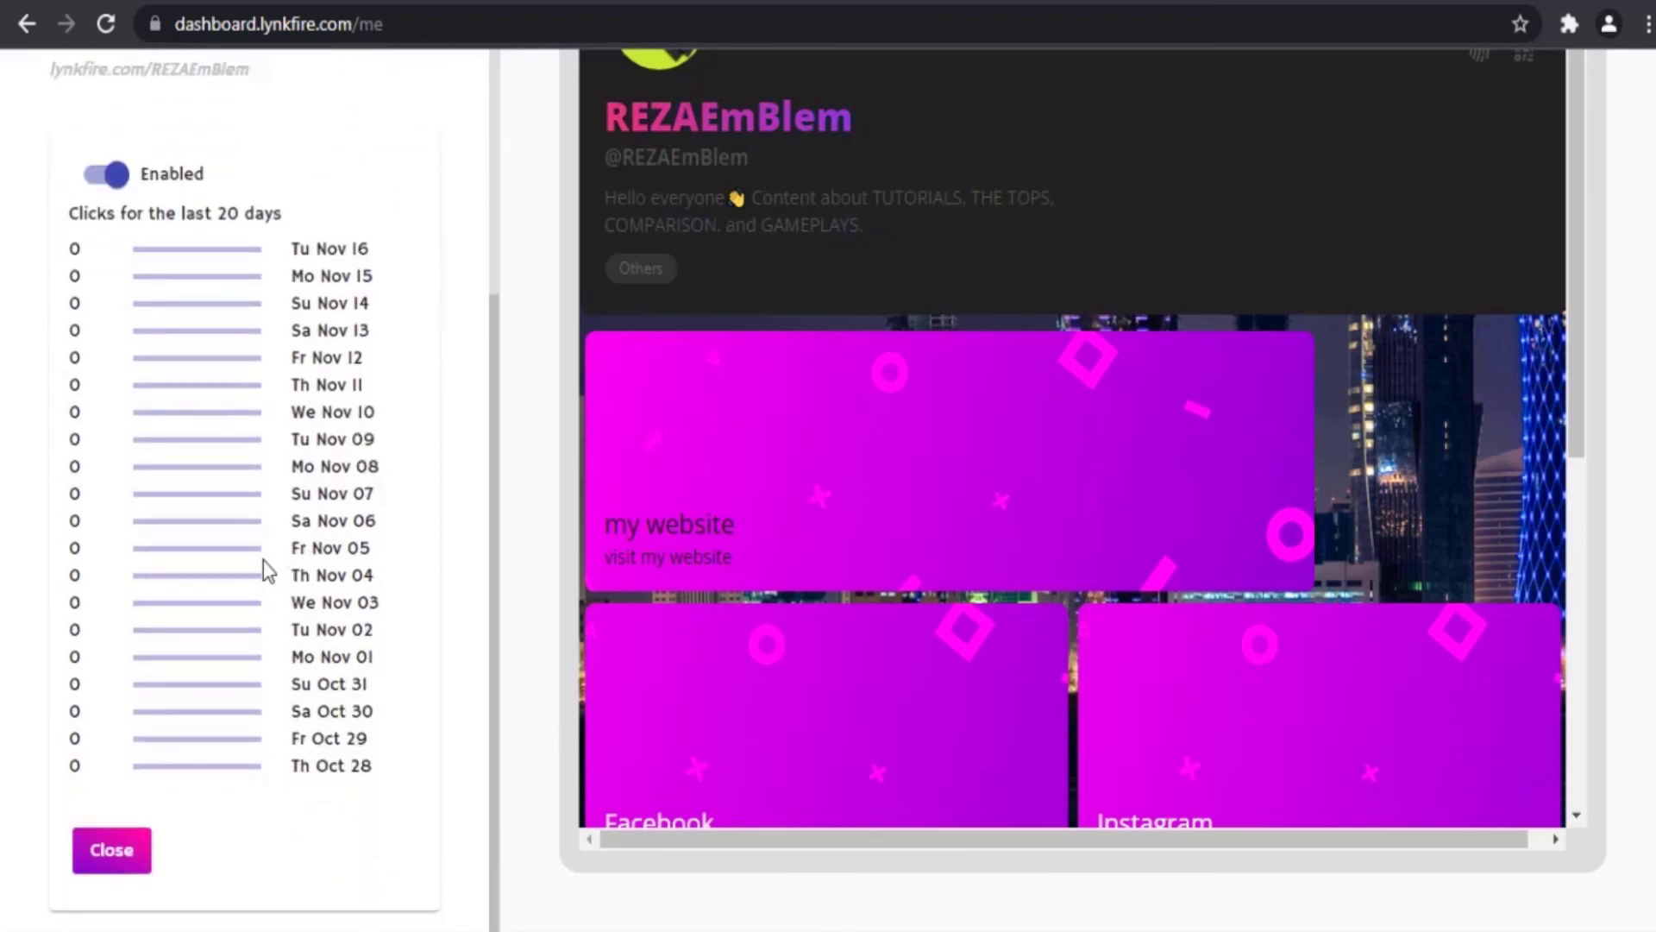
click(129, 875)
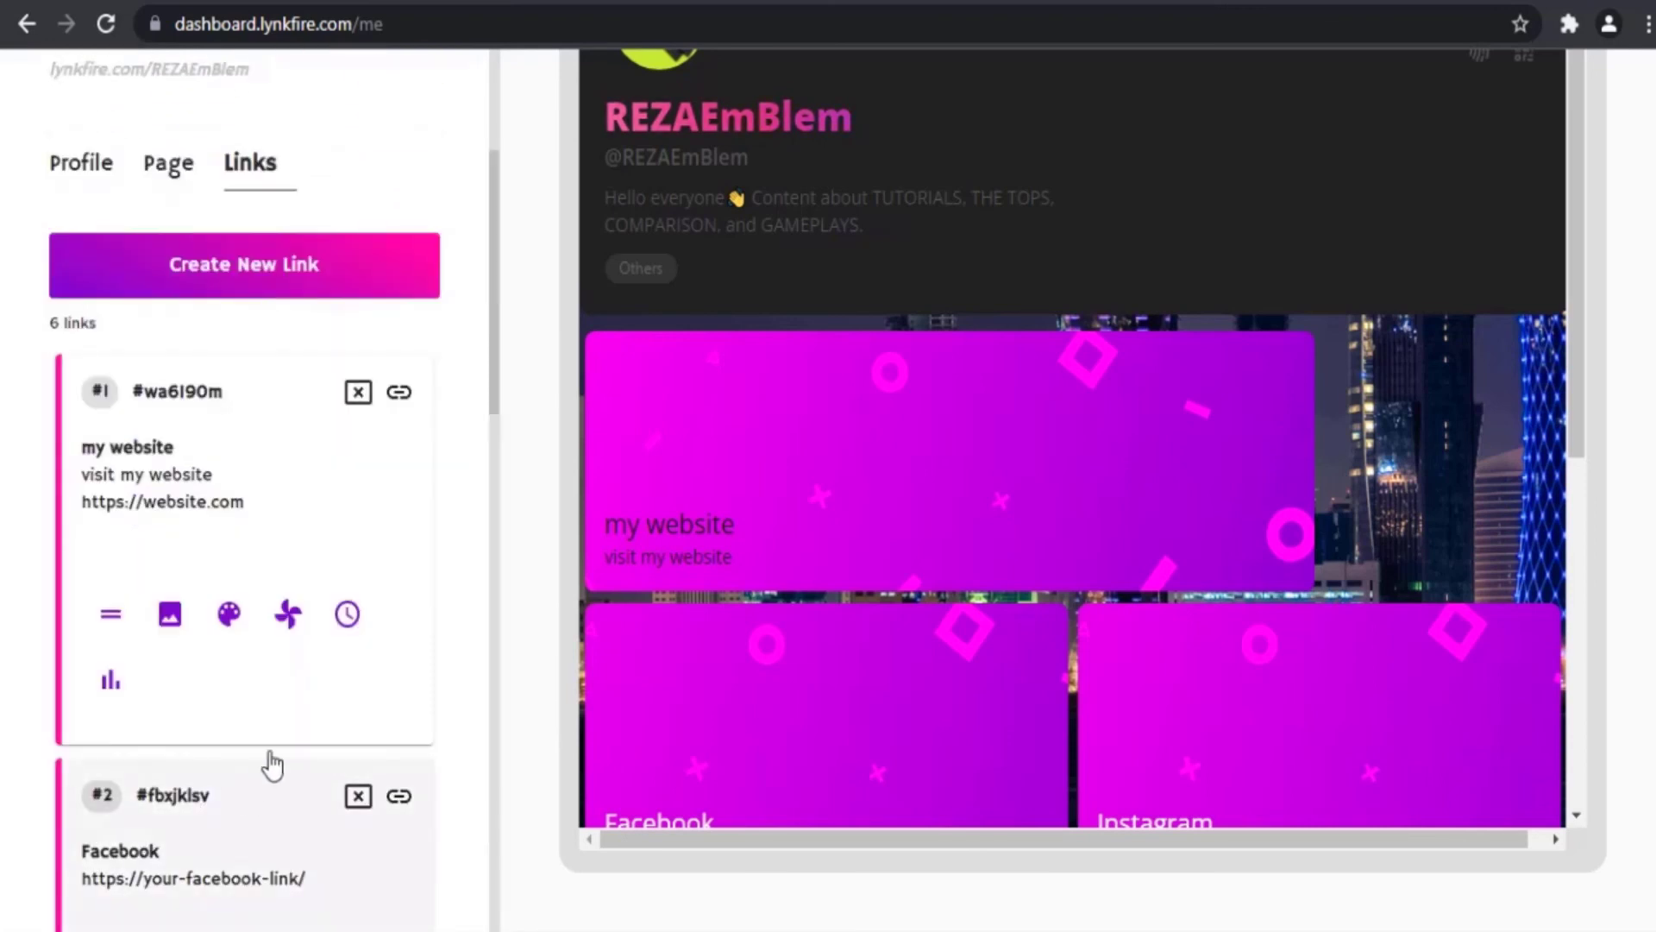
scroll(259, 711, down, 4)
scroll(243, 706, down, 1)
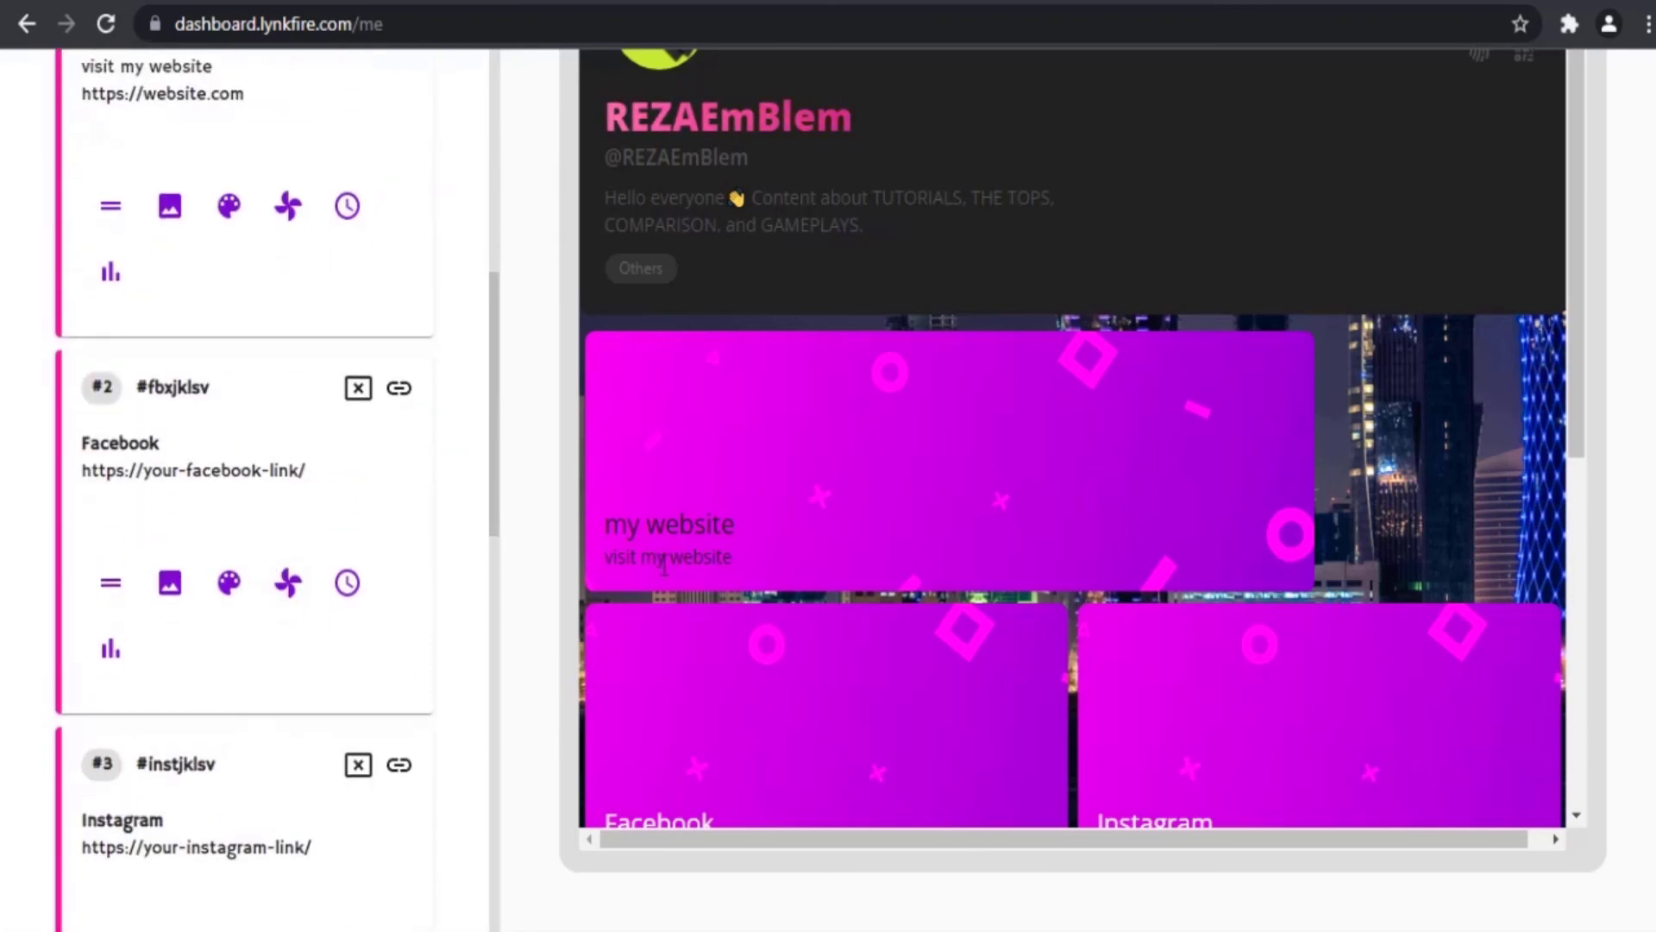